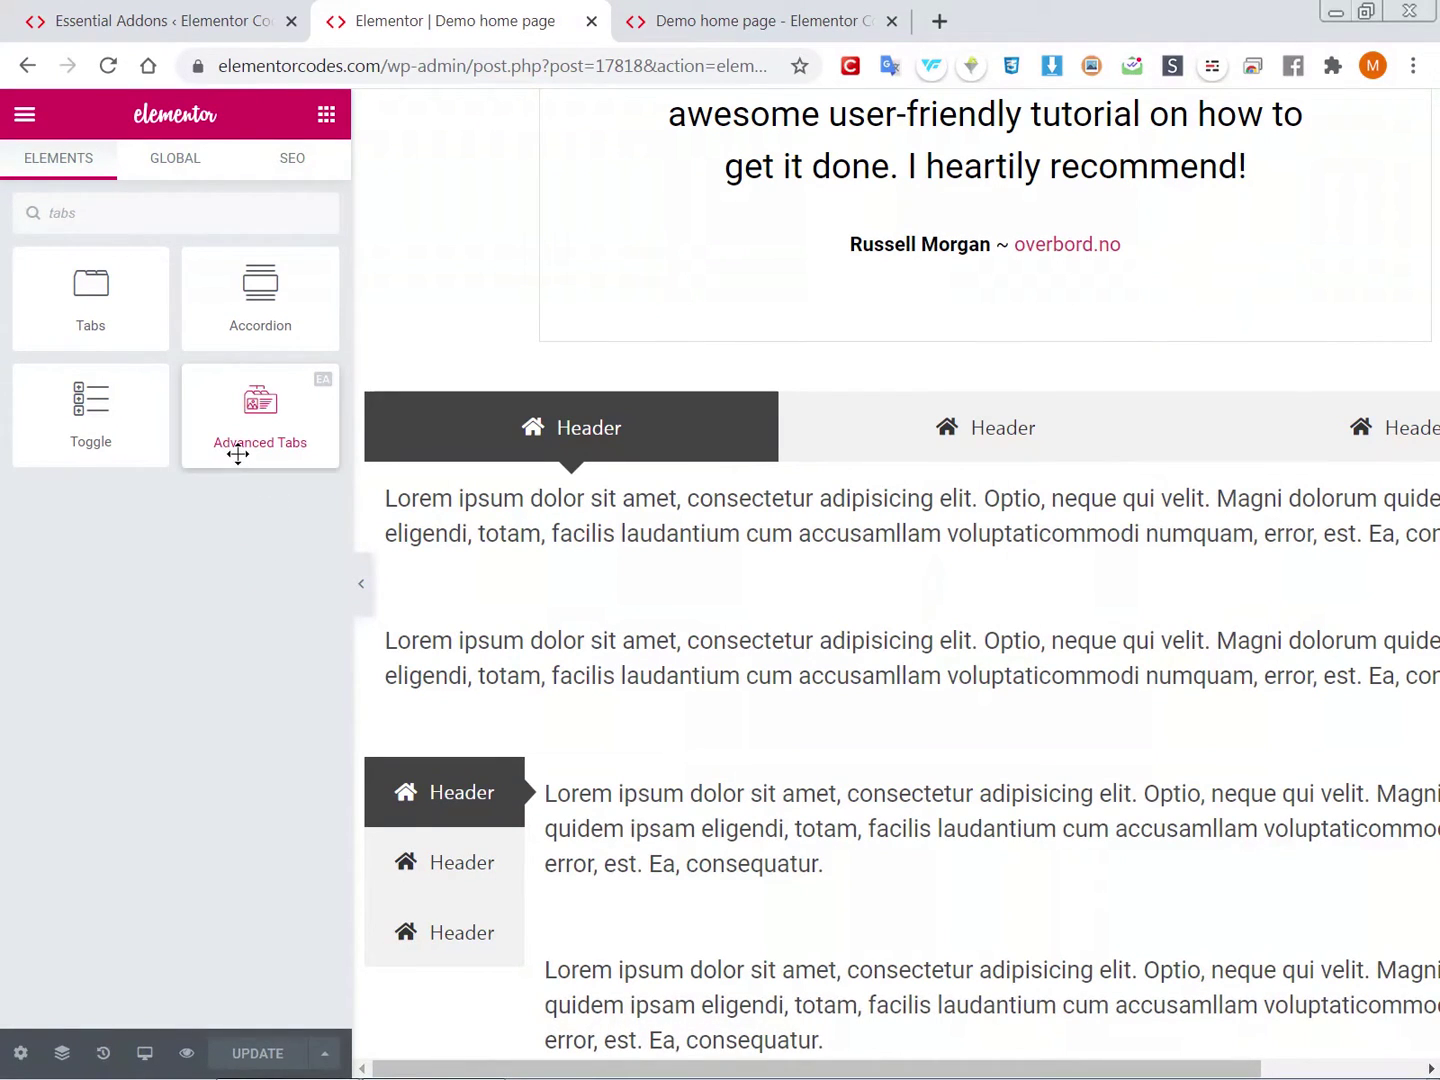
Drag the Advanced Tabs (EA) widget from the 'tabs'-filtered list toward the page canvas.
{"action": "mouse_move", "coordinate": [237, 455]}
{"action": "left_mouse_down"}
{"action": "mouse_move", "coordinate": [262, 456]}
{"action": "mouse_move", "coordinate": [241, 455]}
{"action": "left_mouse_up"}
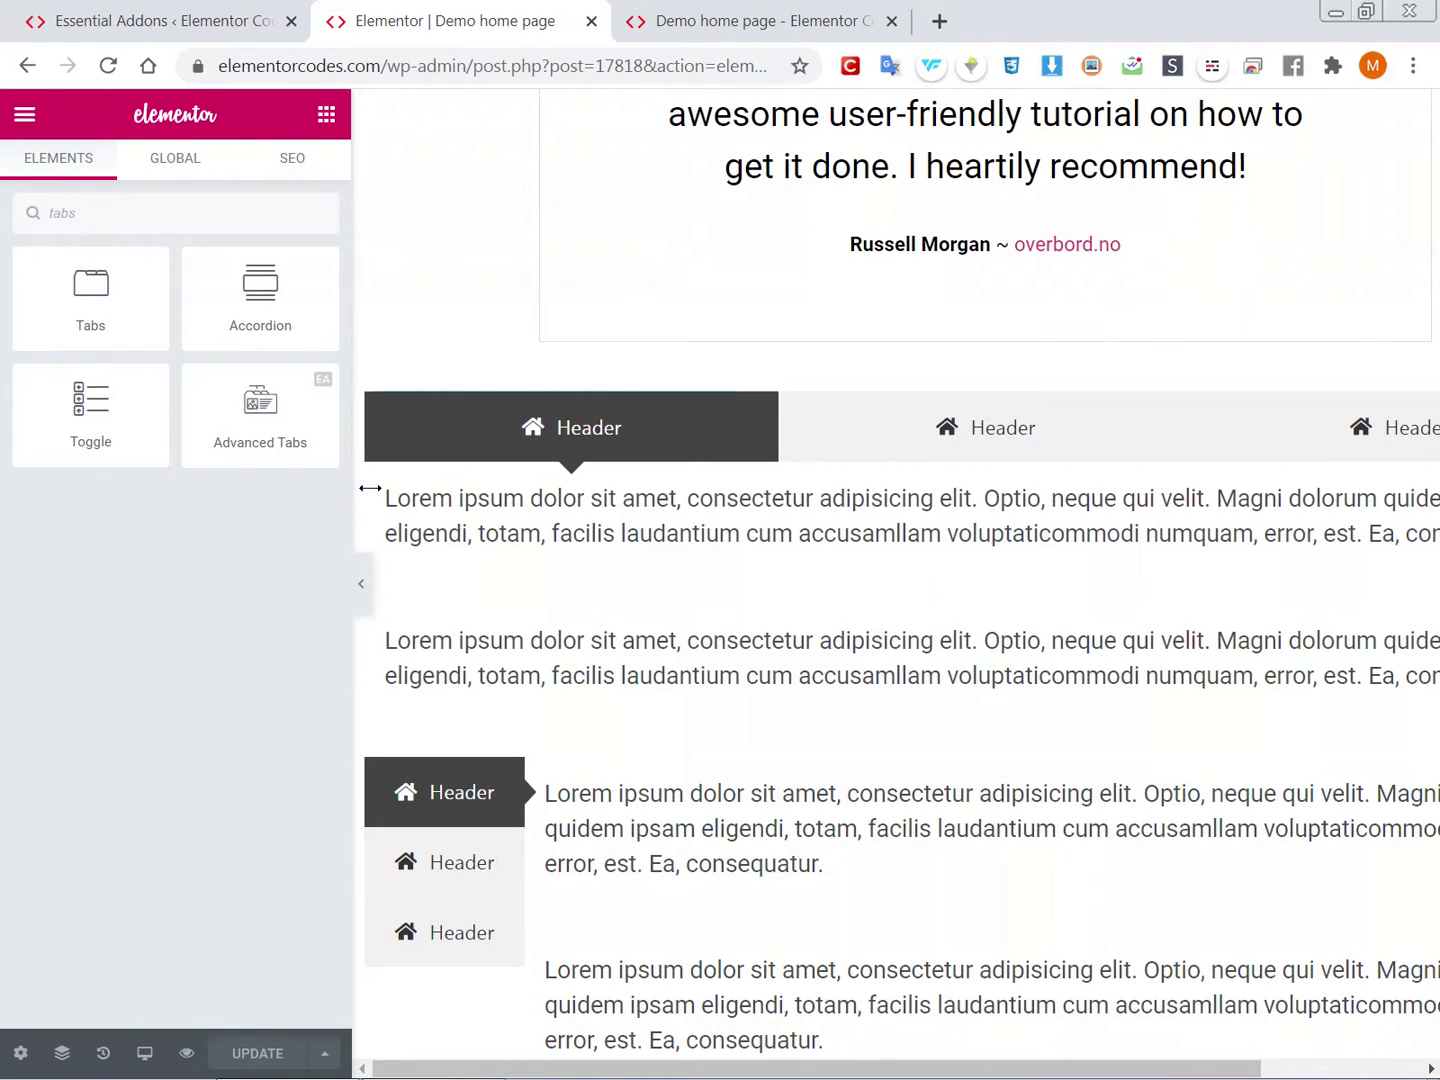
Hide the editing panel and switch through the horizontal block's second and third tabs.
{"action": "left_click", "coordinate": [365, 577]}
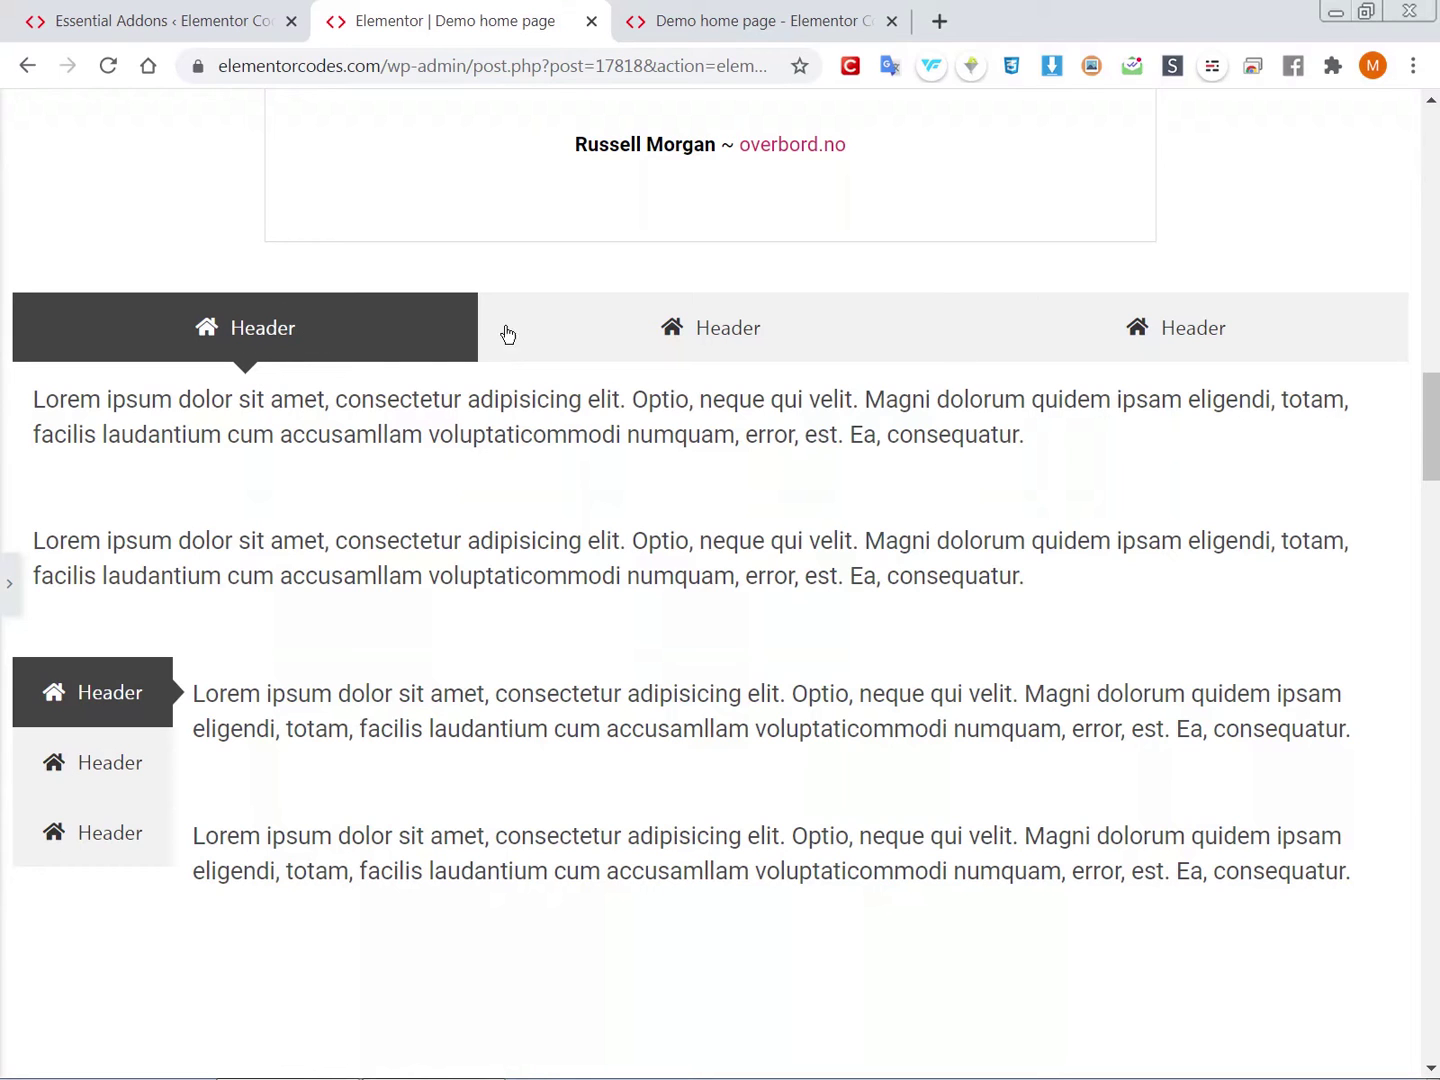
{"action": "left_click", "coordinate": [630, 335]}
{"action": "left_click", "coordinate": [1183, 331]}
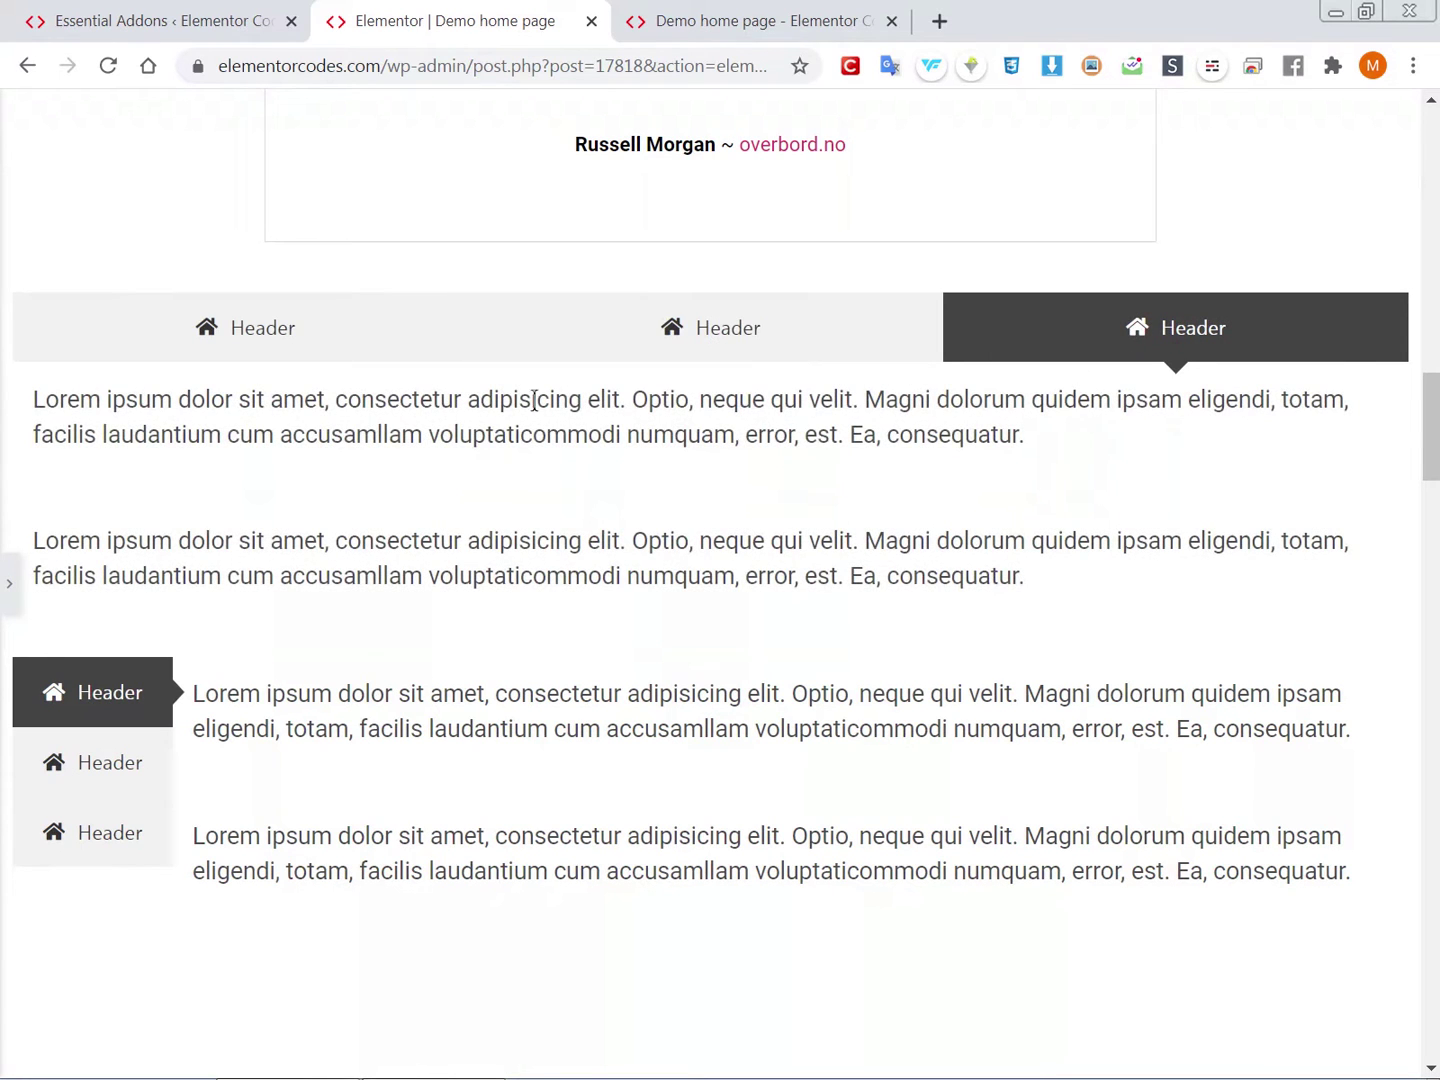
Switch between the vertical tab blocks' second, third and first tabs.
{"action": "scroll", "coordinate": [284, 530], "scroll_direction": "down", "scroll_amount": 1}
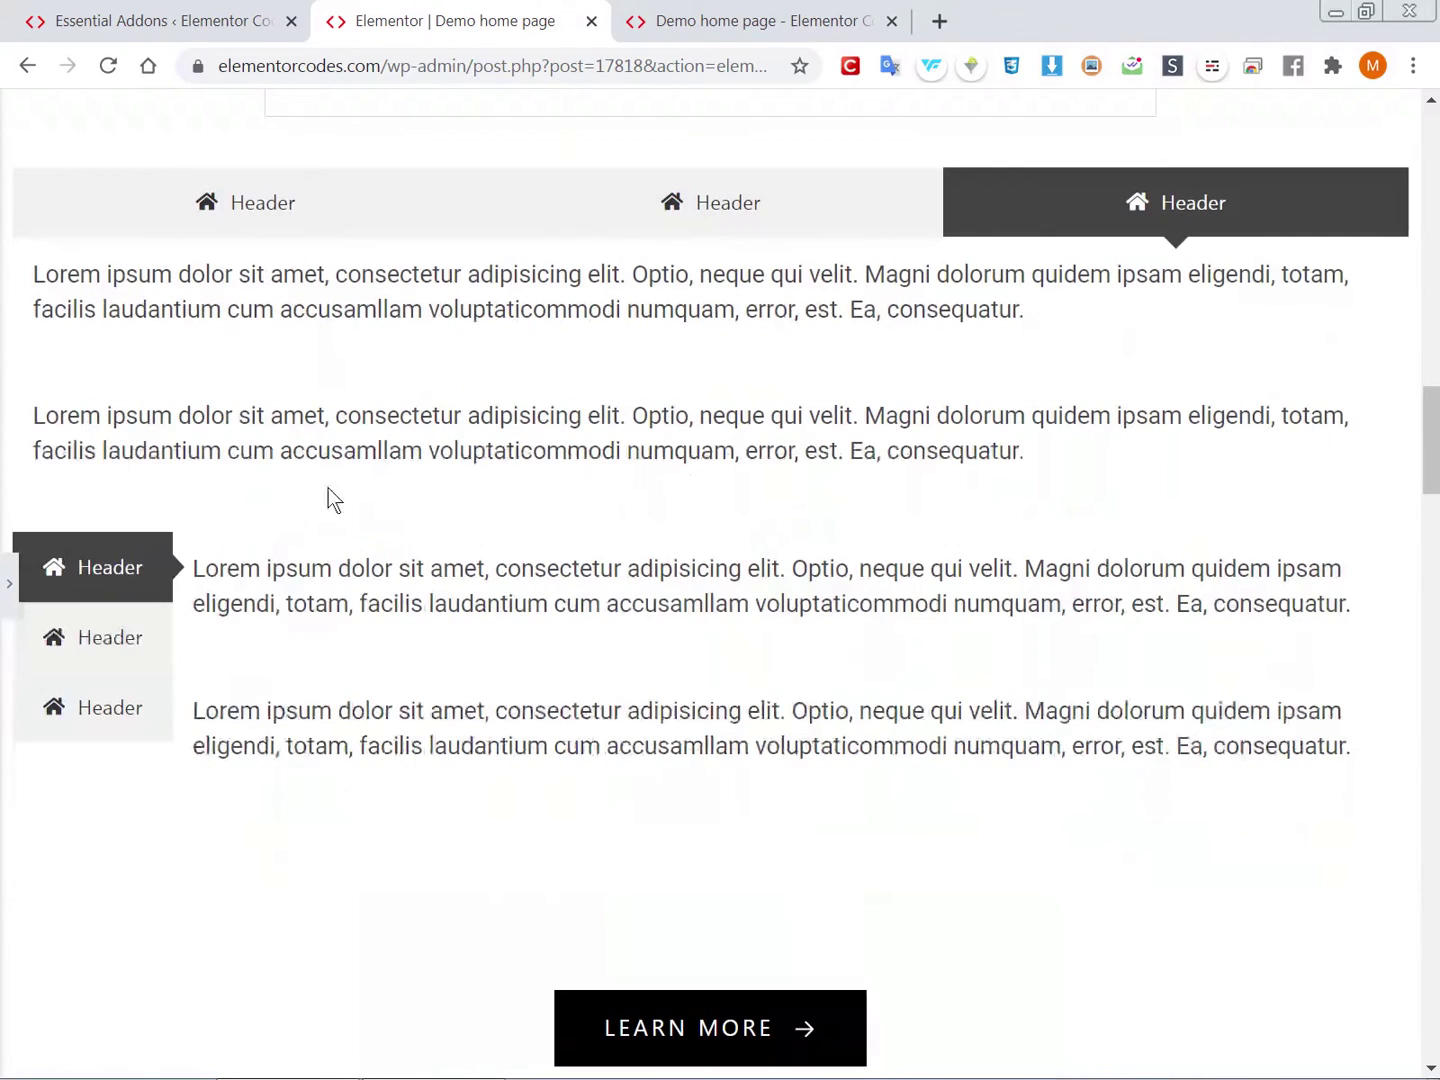
{"action": "left_click", "coordinate": [91, 637]}
{"action": "left_click", "coordinate": [116, 704]}
{"action": "scroll", "coordinate": [408, 611], "scroll_direction": "down", "scroll_amount": 2}
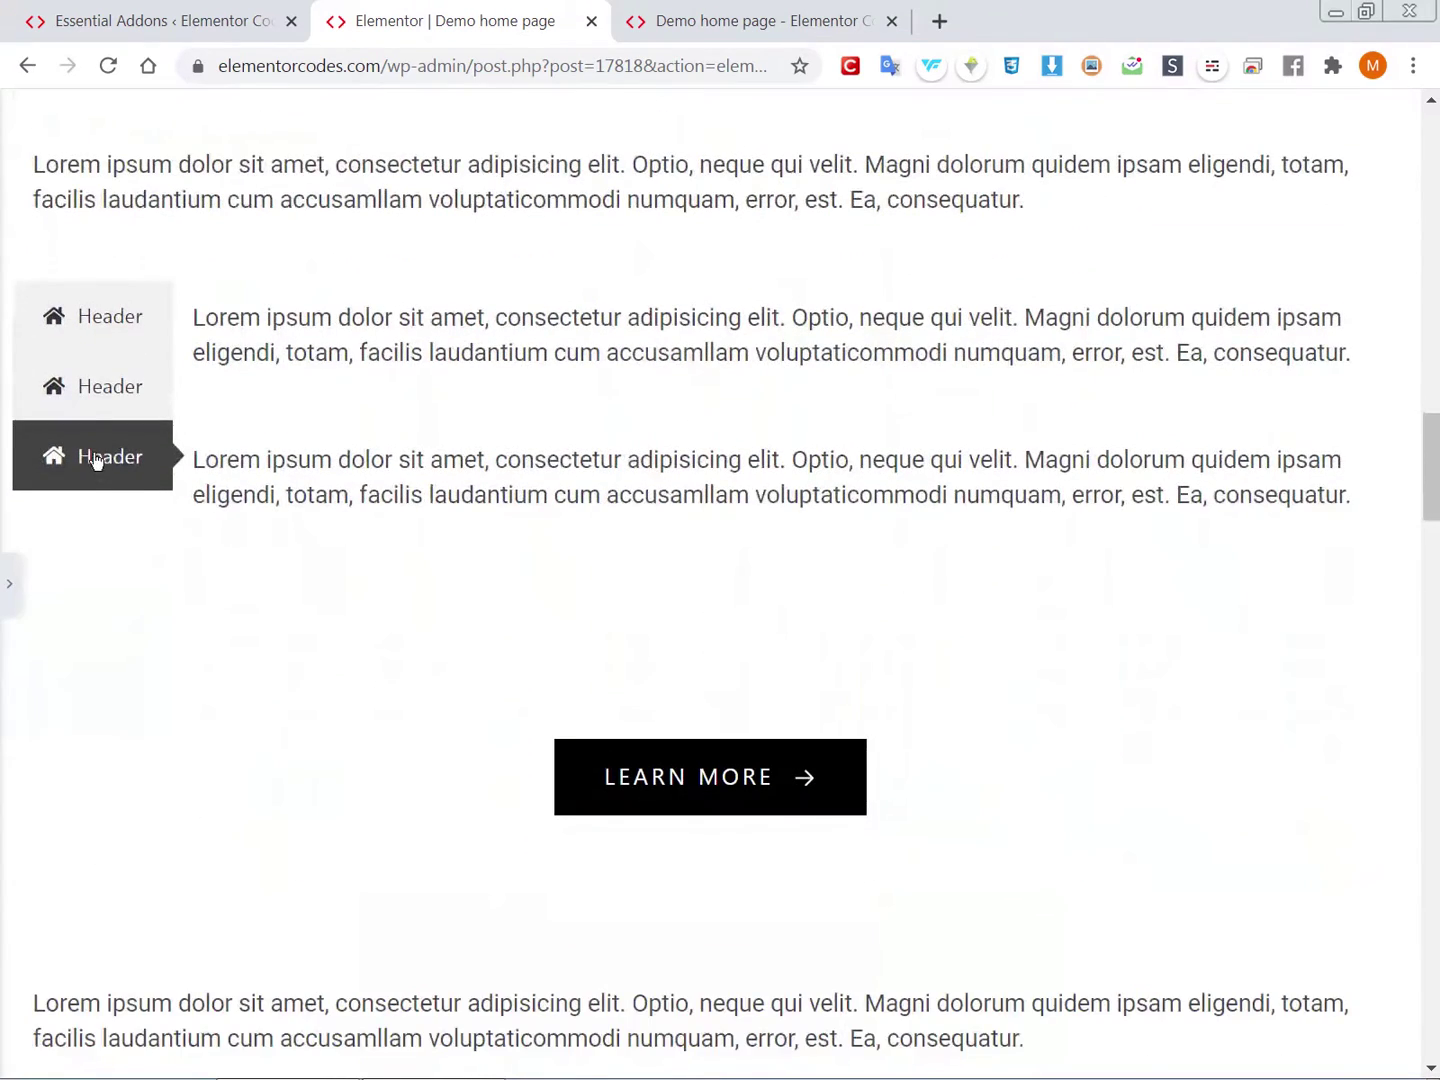
{"action": "left_click", "coordinate": [101, 372]}
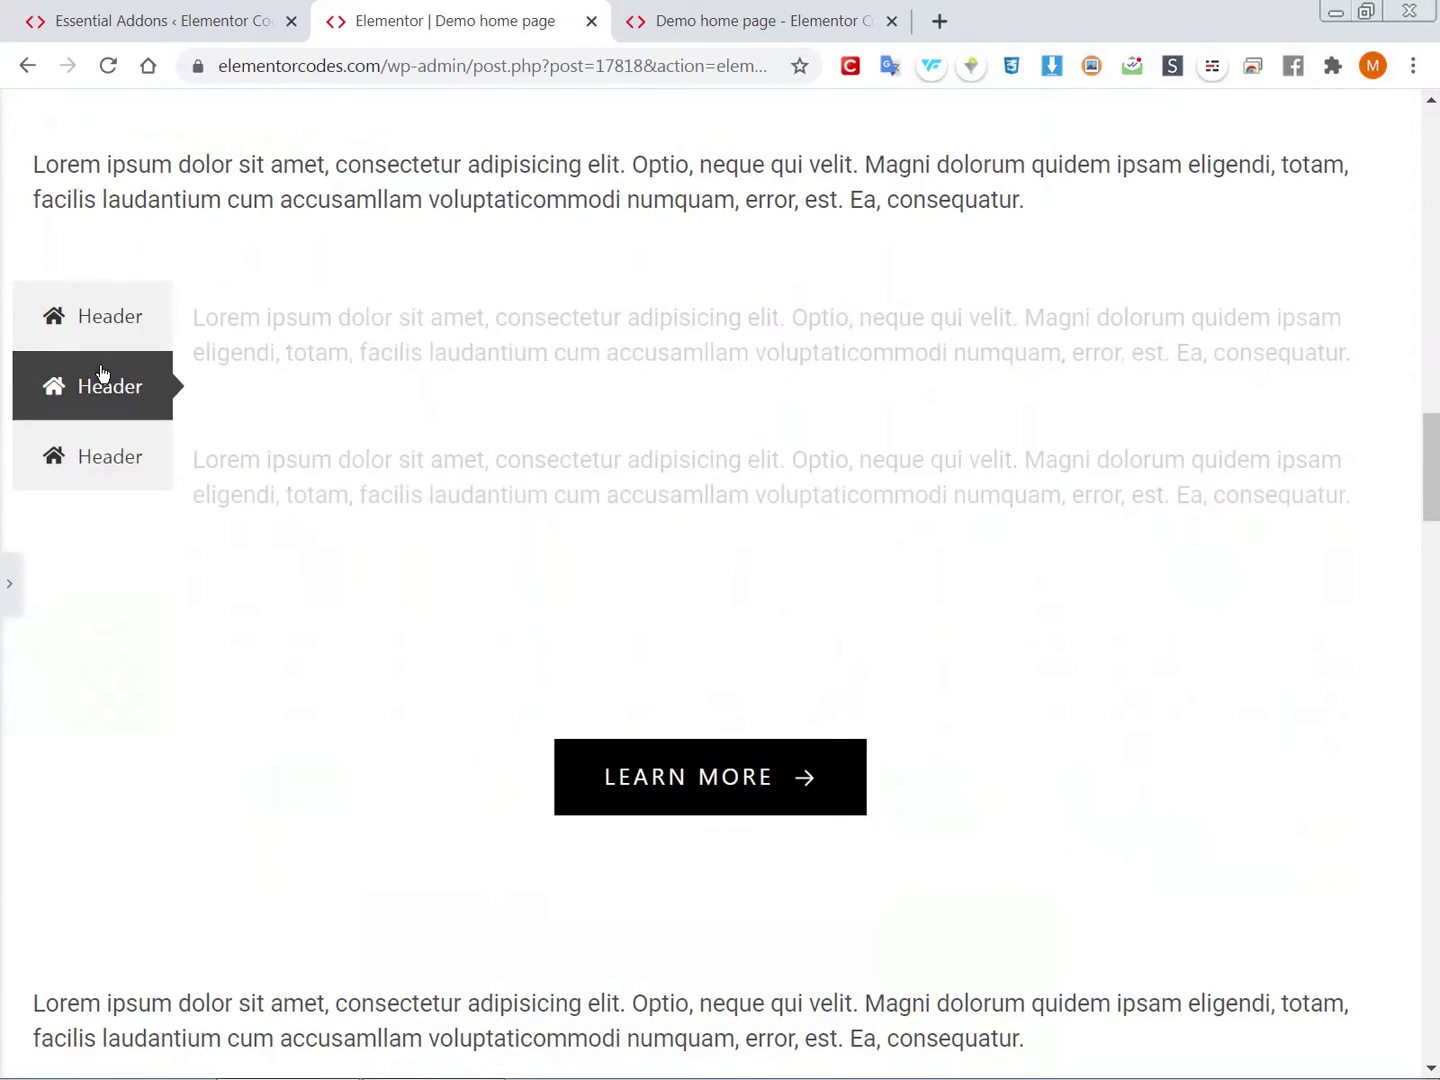
{"action": "left_click", "coordinate": [87, 314]}
Switch between the heart, laptop and house icon tabs in the horizontal icon block.
{"action": "scroll", "coordinate": [222, 499], "scroll_direction": "down", "scroll_amount": 5}
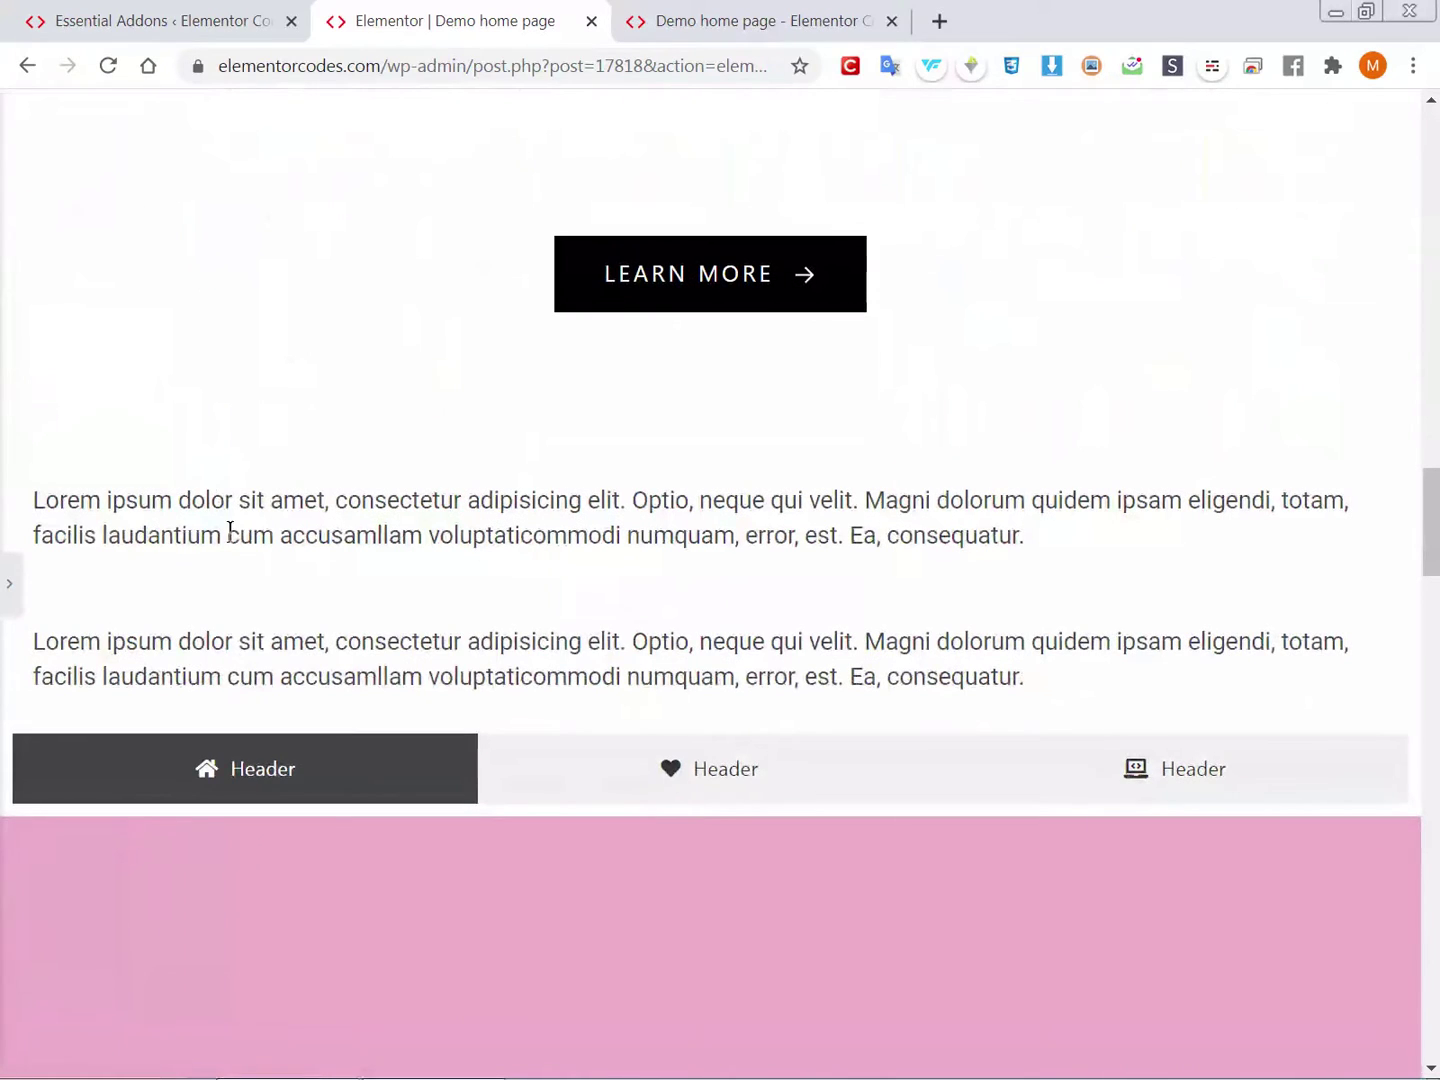
{"action": "left_click", "coordinate": [582, 781]}
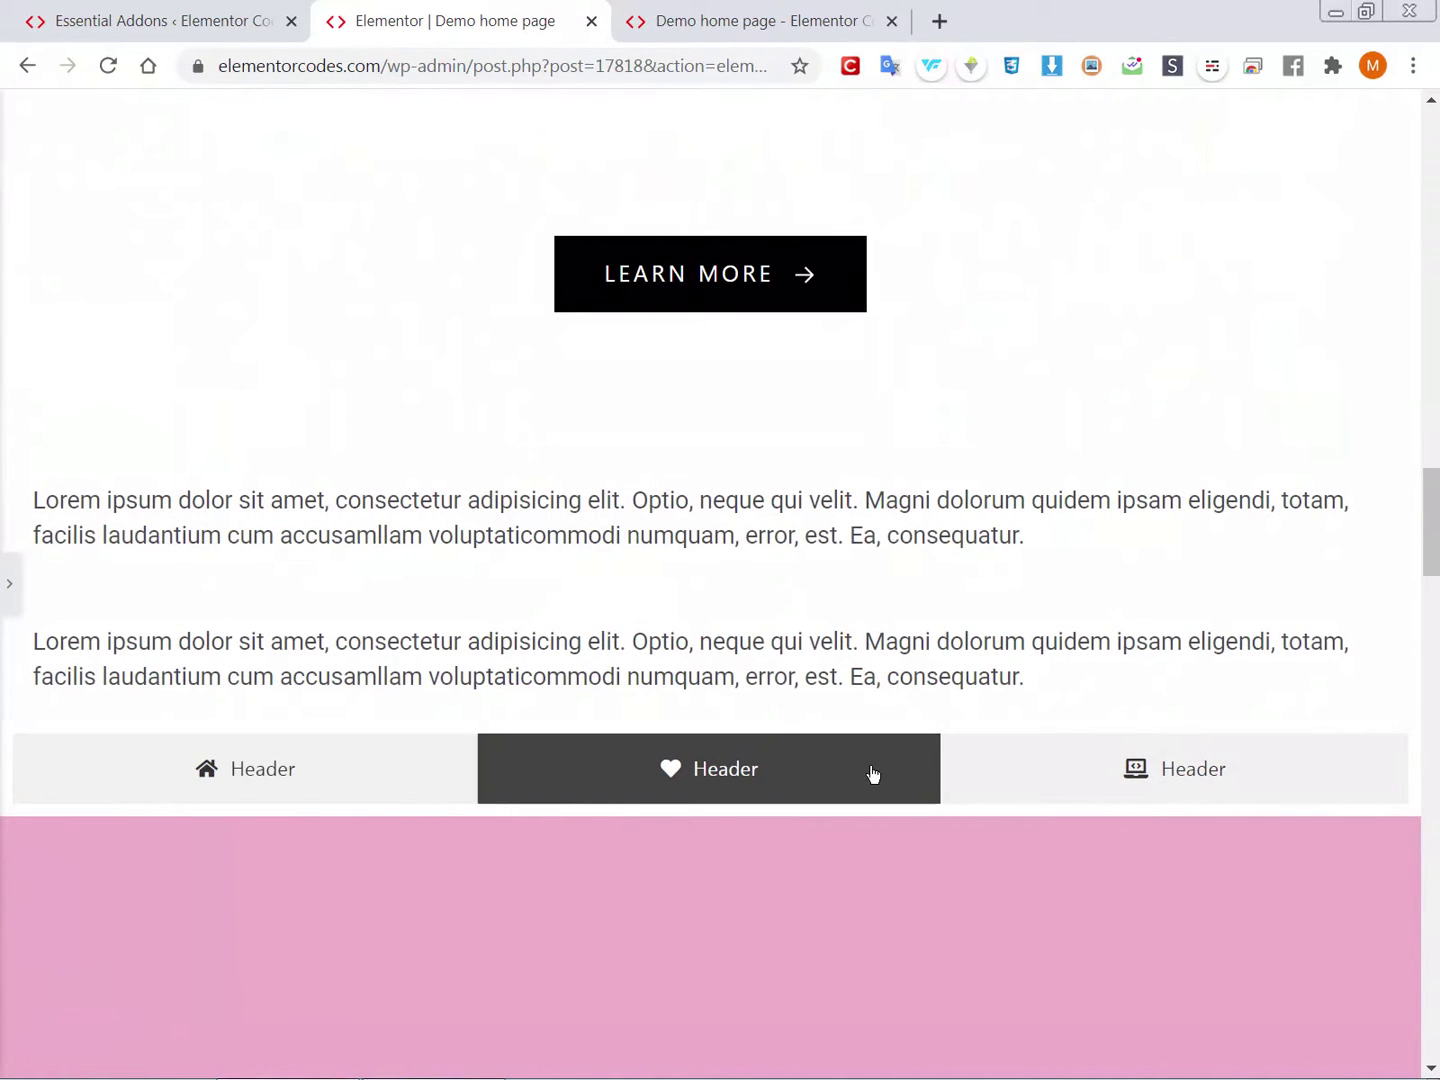
{"action": "left_click", "coordinate": [1080, 778]}
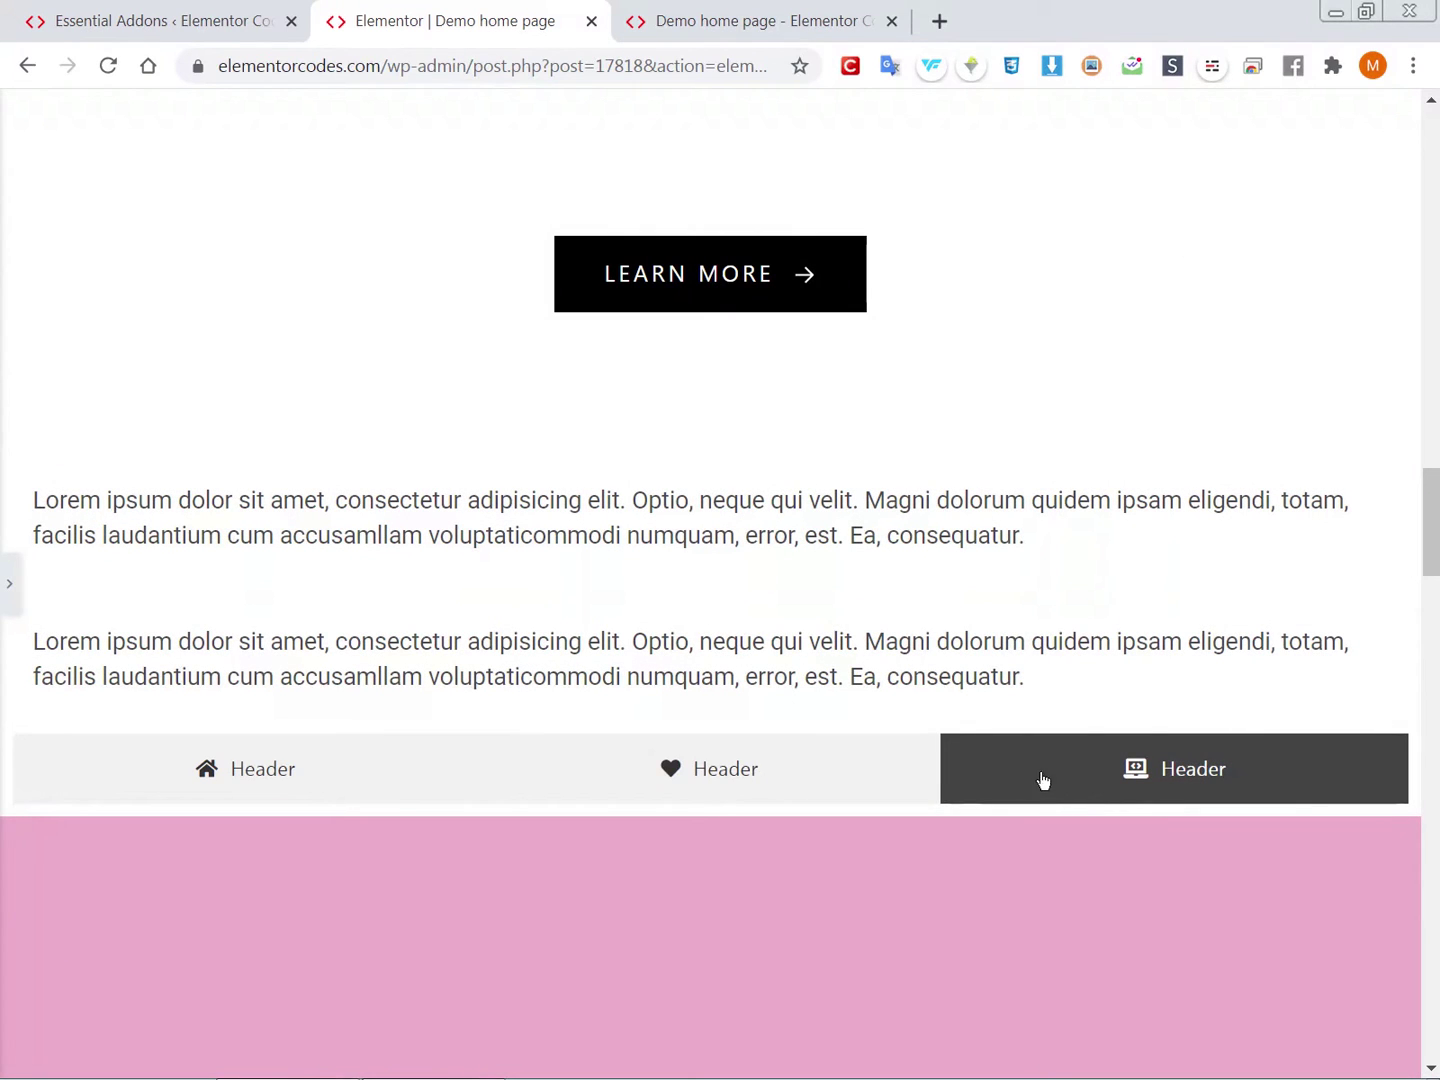
{"action": "left_click", "coordinate": [879, 776]}
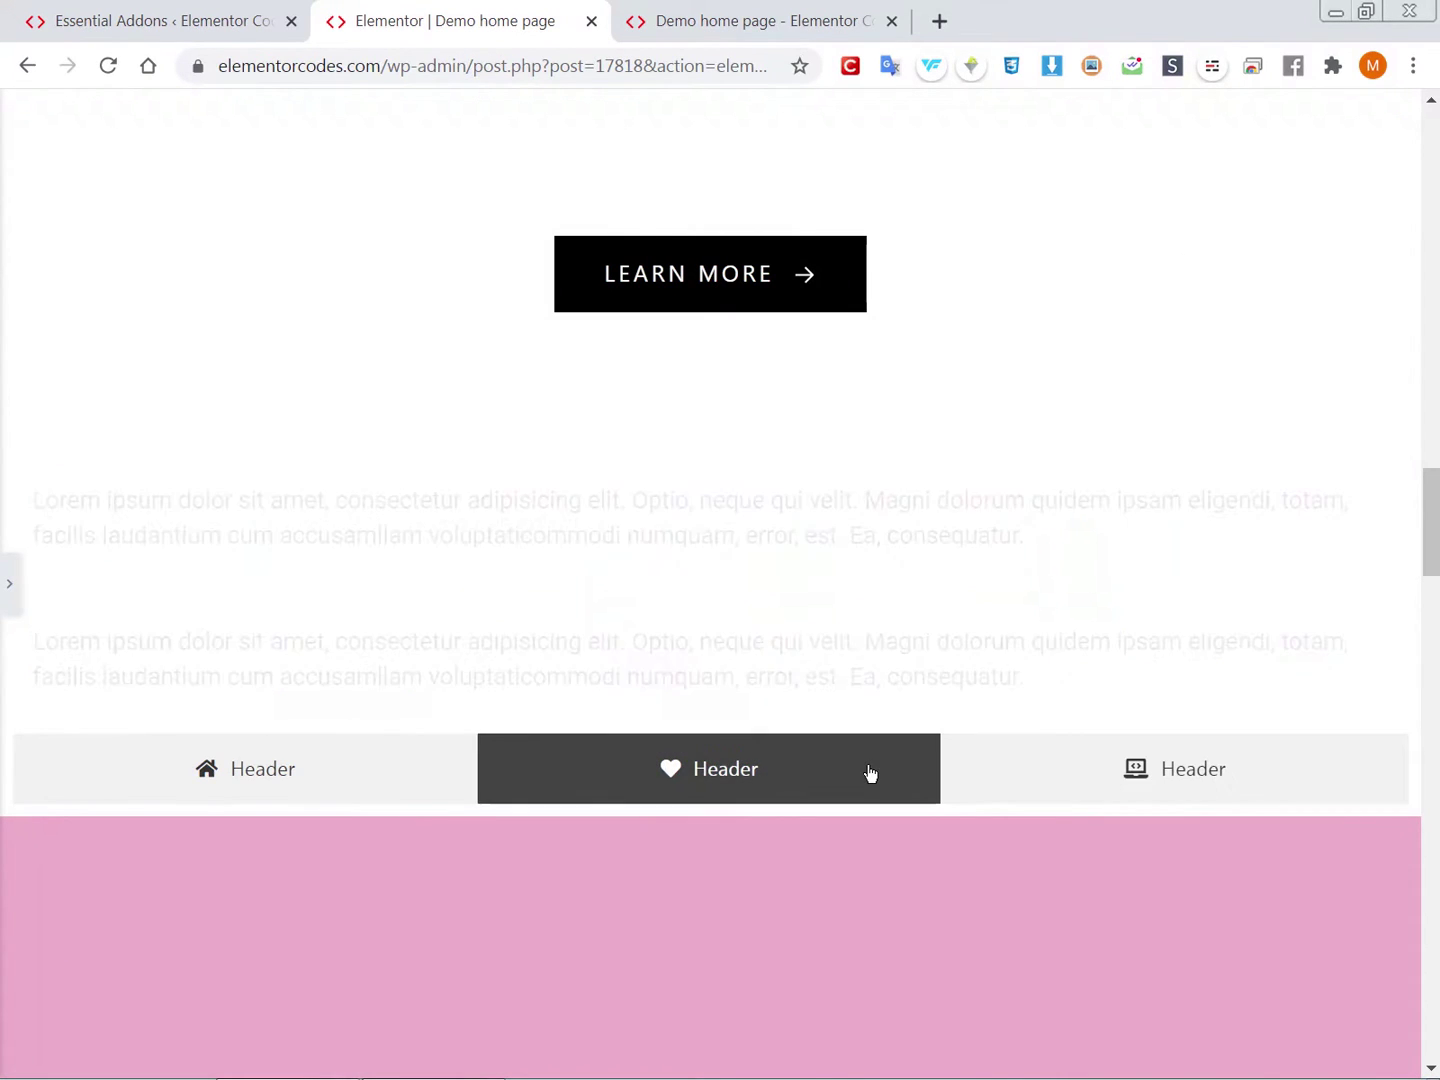
{"action": "left_click", "coordinate": [378, 770]}
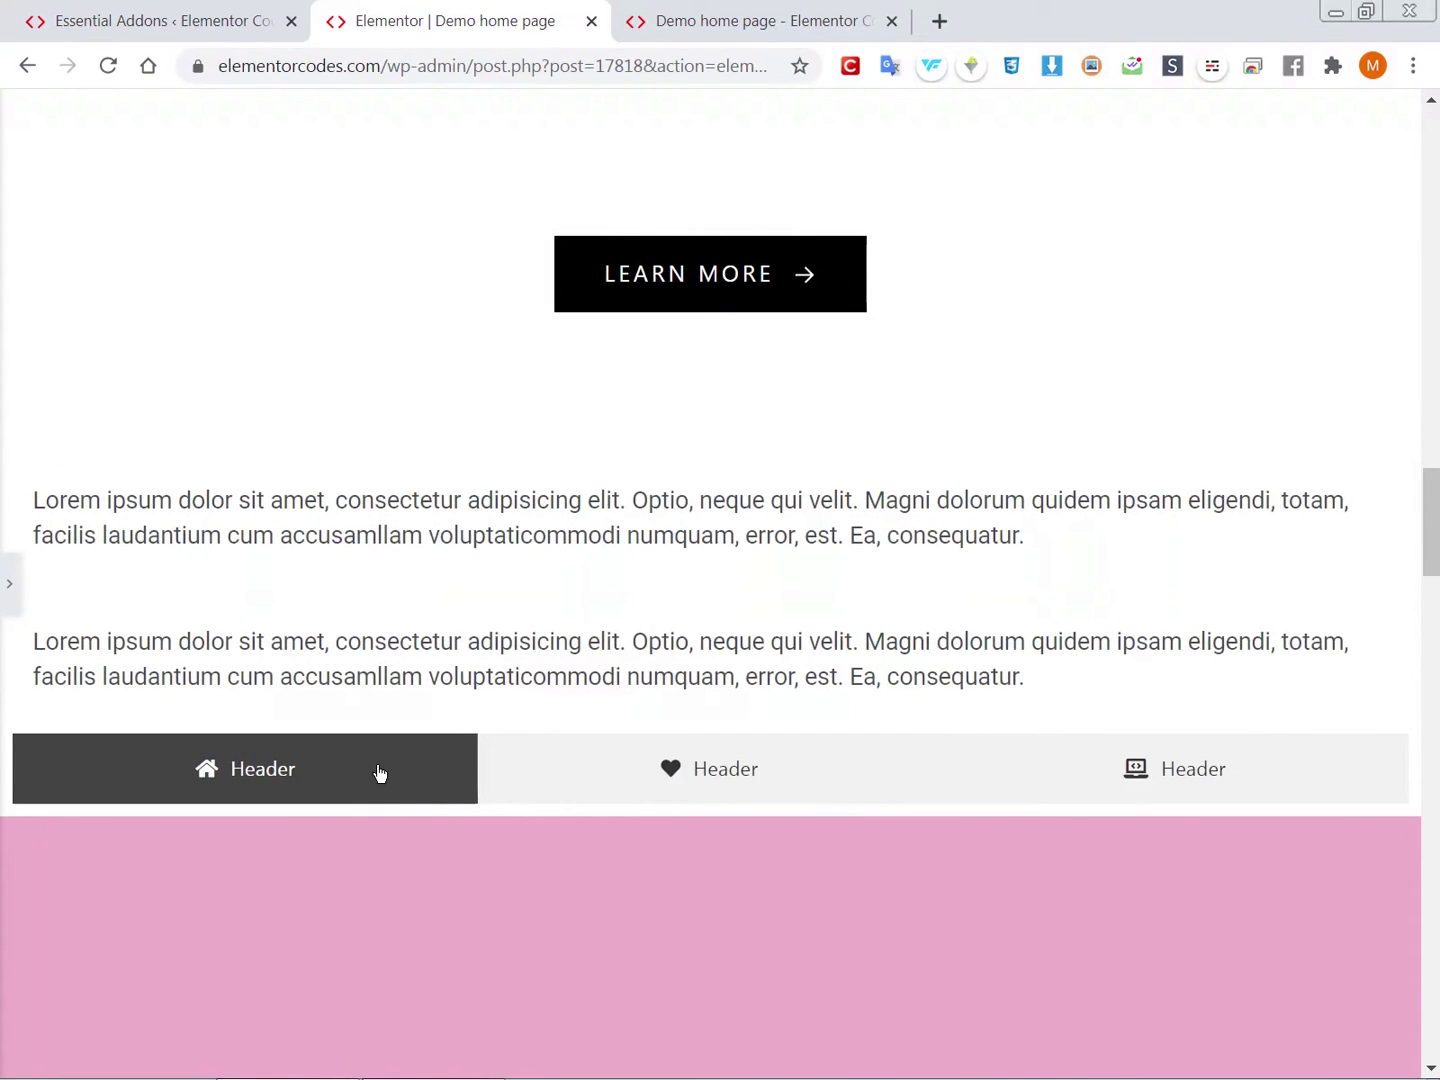
{"action": "left_click", "coordinate": [592, 793]}
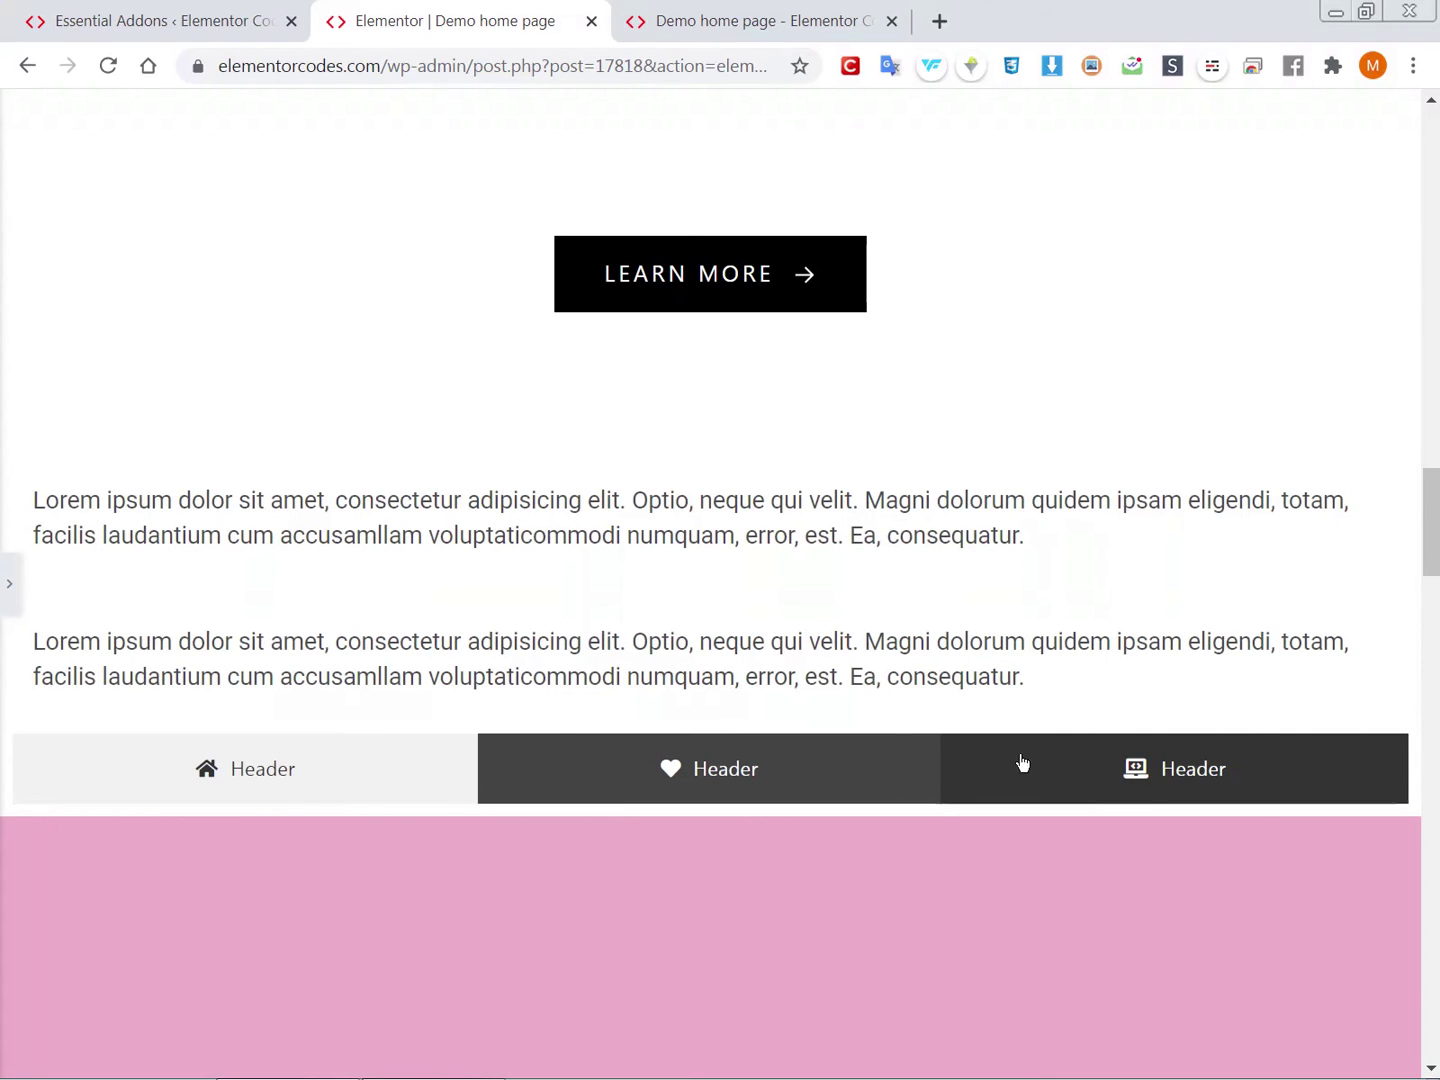
Reopen the panel and select the top Advanced Tabs widget for editing.
{"action": "left_click", "coordinate": [11, 580]}
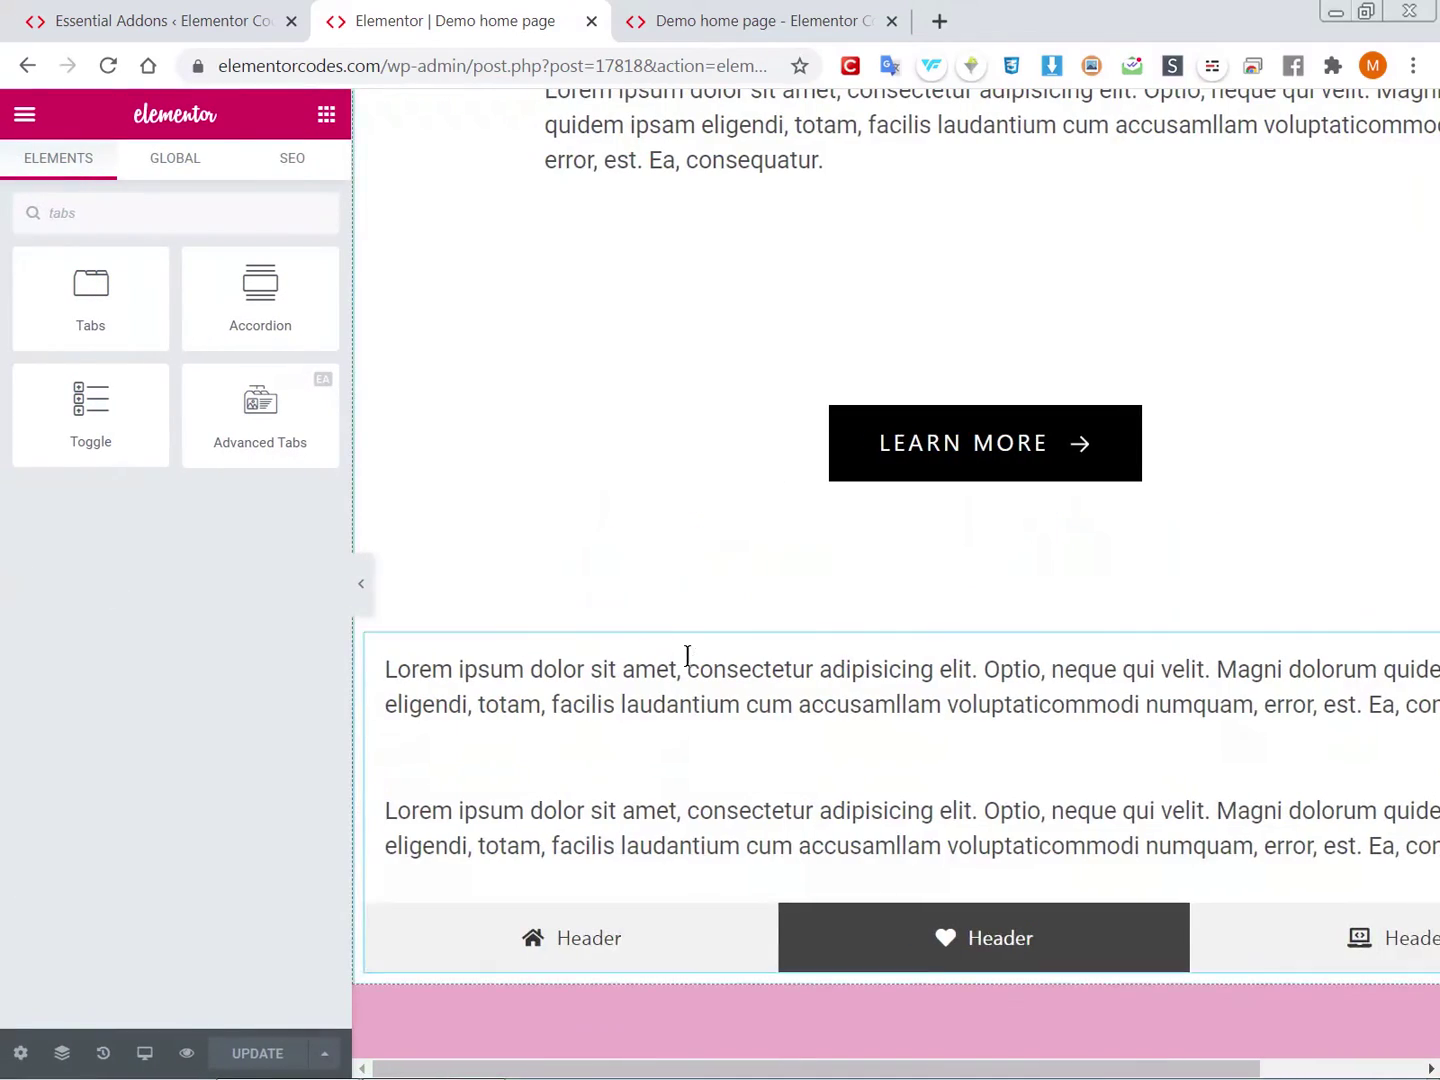
{"action": "scroll", "coordinate": [668, 677], "scroll_direction": "up", "scroll_amount": 8}
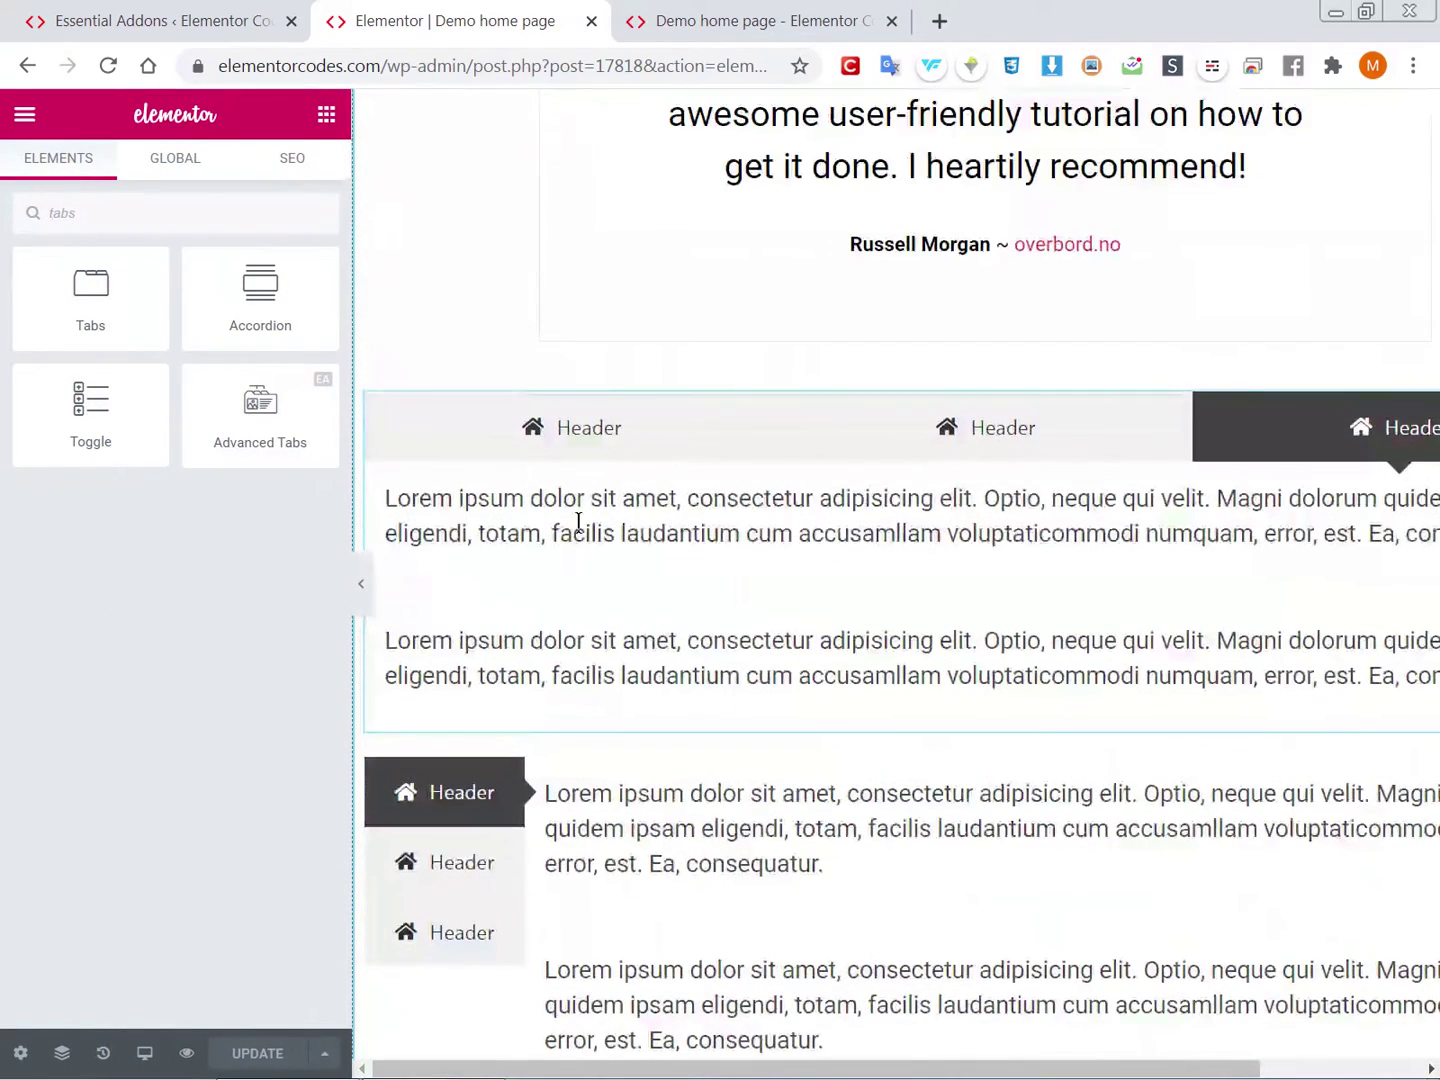
{"action": "left_click", "coordinate": [597, 453]}
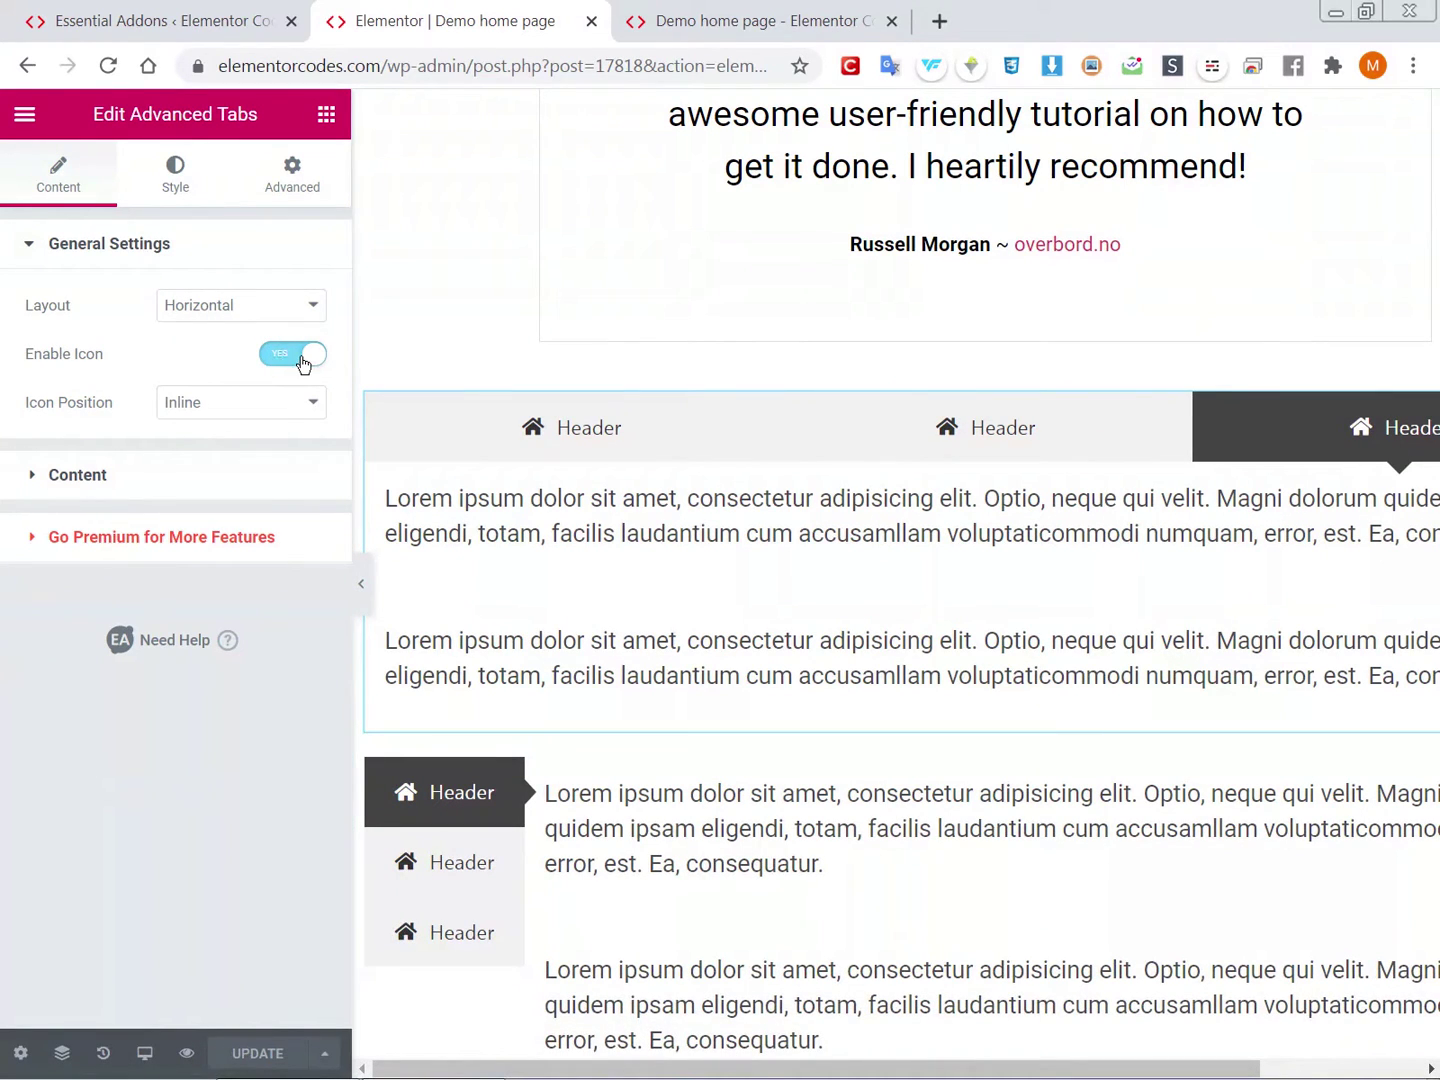
{"action": "left_click", "coordinate": [122, 468]}
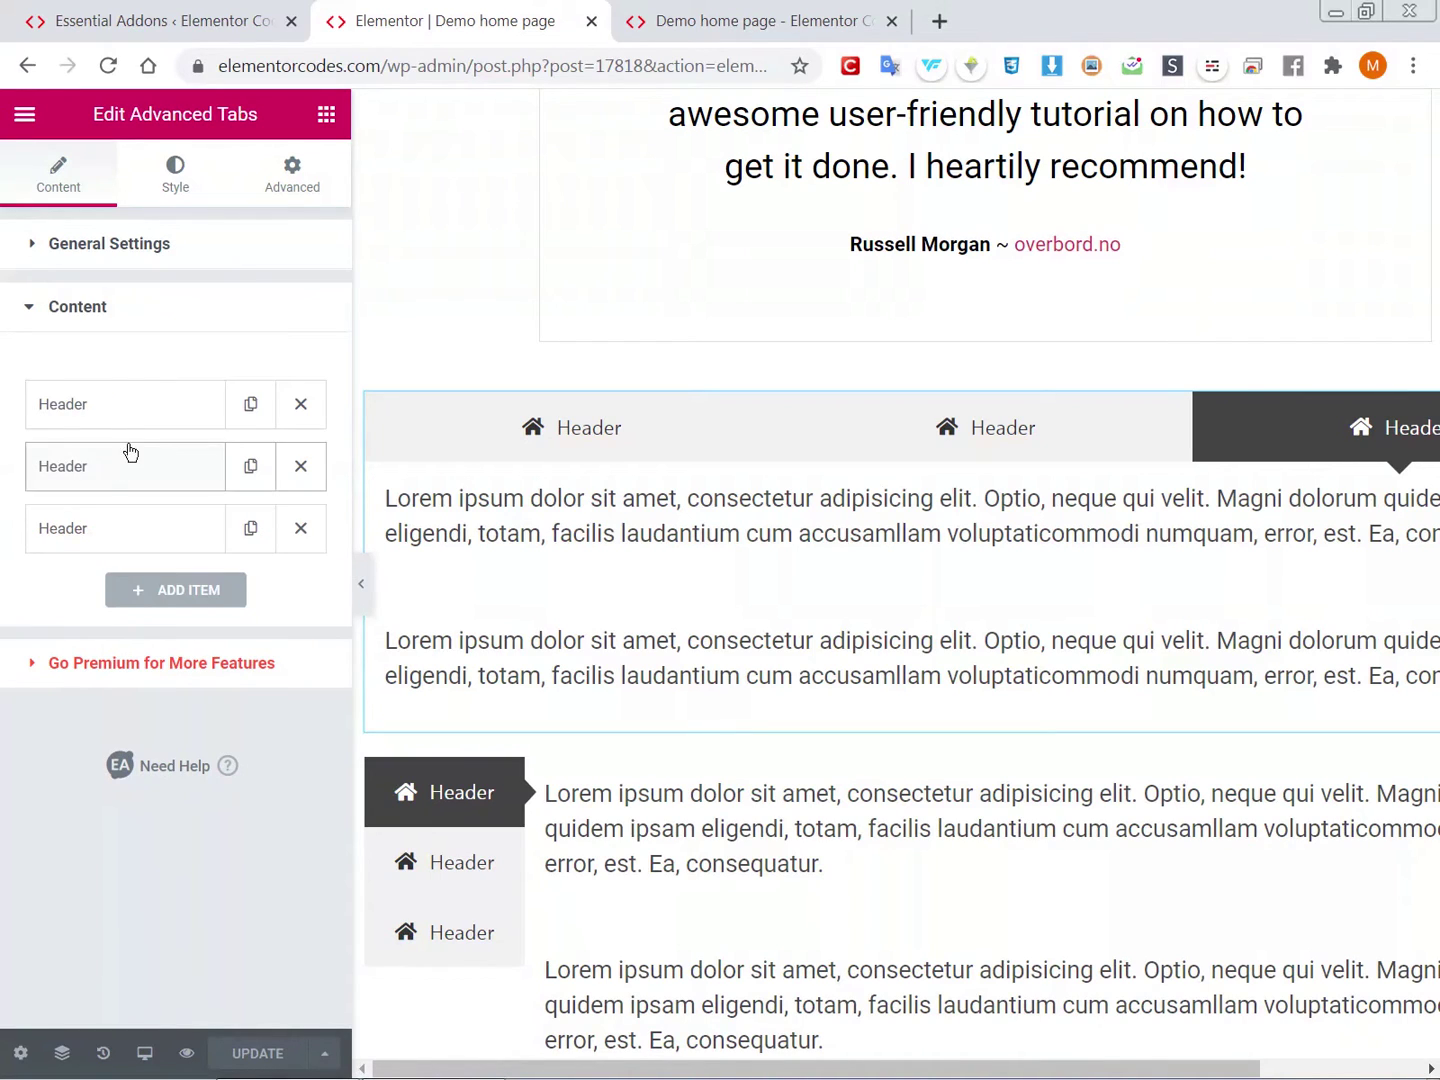
Set Icon Position to Stacked, revert it to Inline, and expand the tab items list.
{"action": "left_click", "coordinate": [156, 256]}
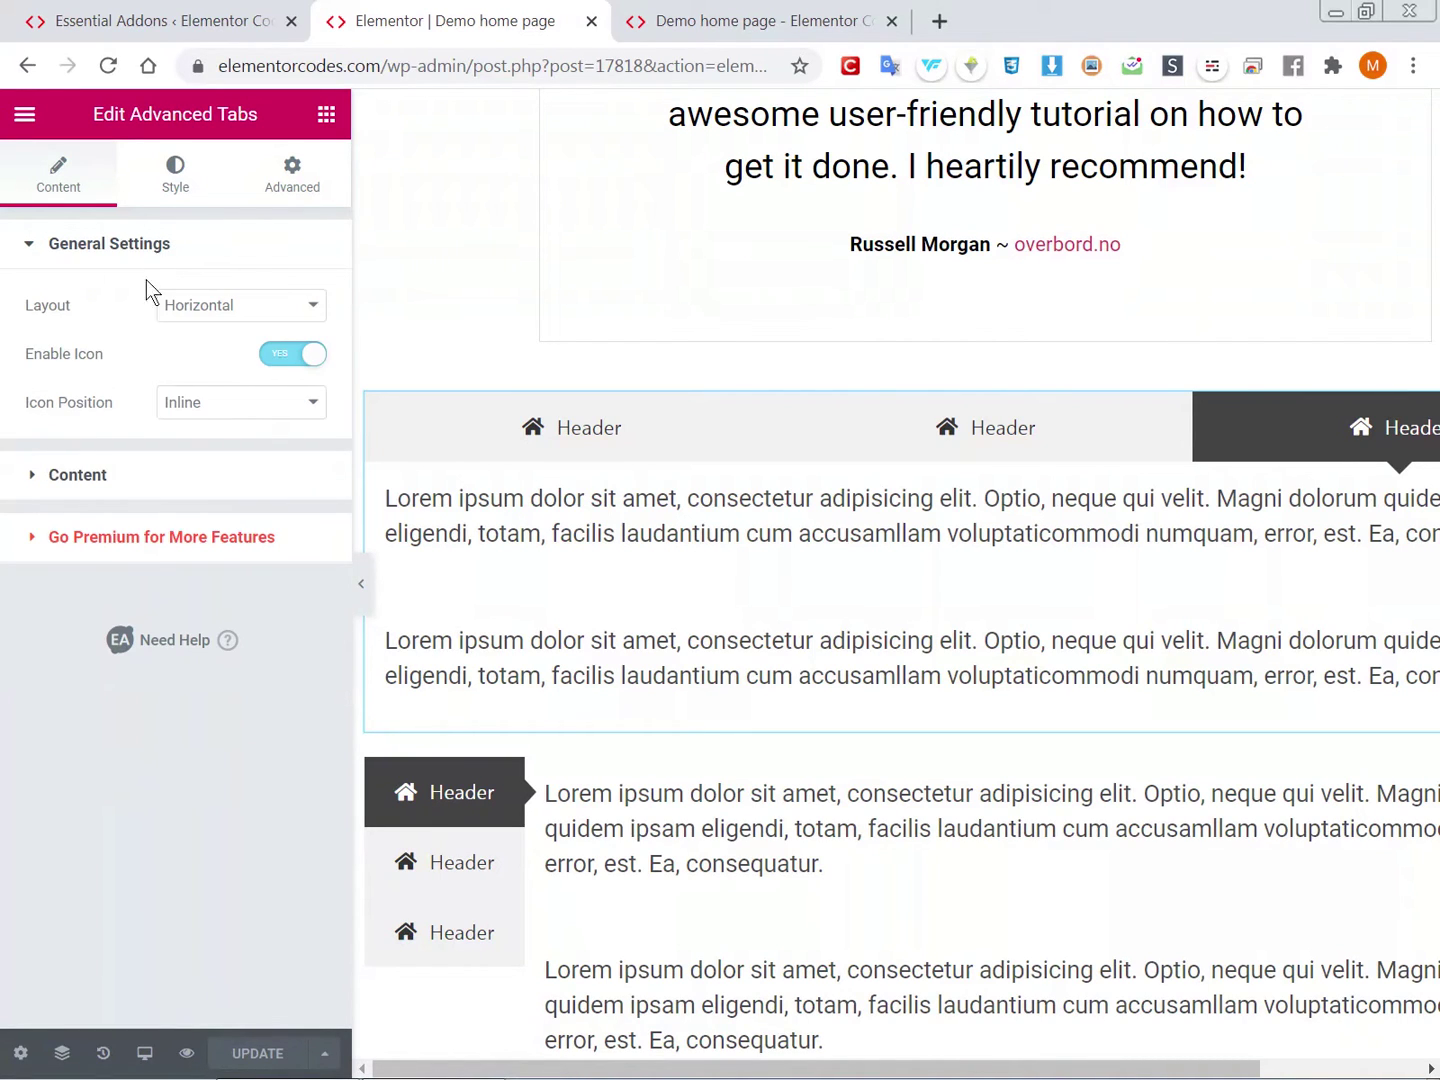
{"action": "left_click", "coordinate": [211, 412]}
{"action": "left_click", "coordinate": [193, 425]}
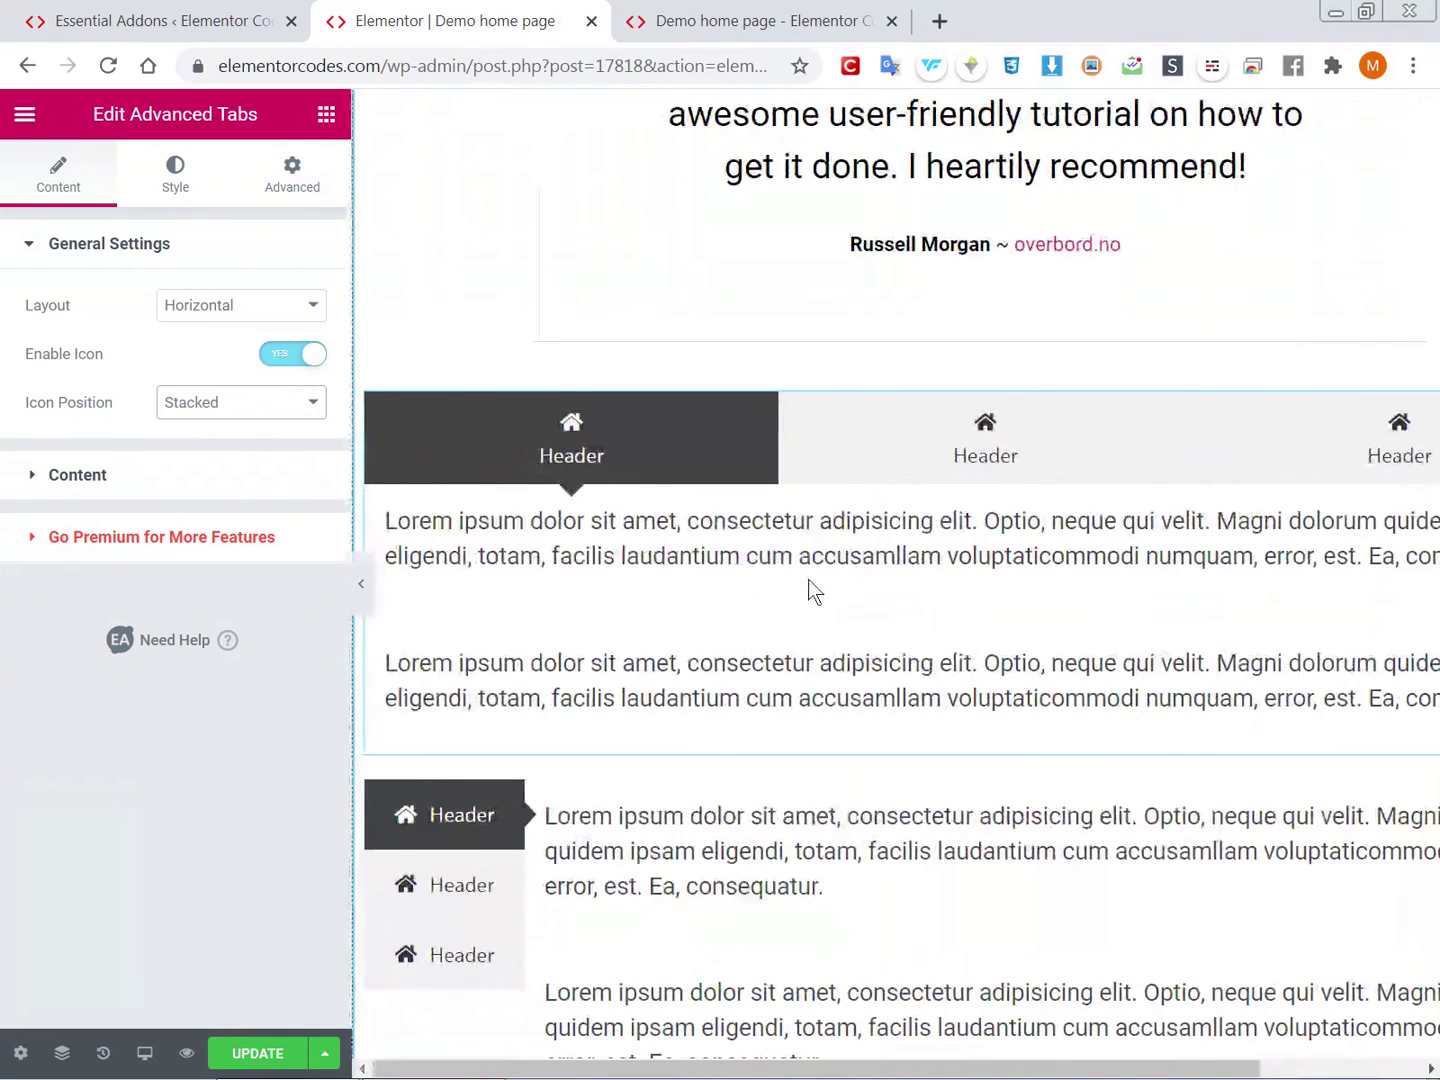
{"action": "left_click", "coordinate": [181, 402]}
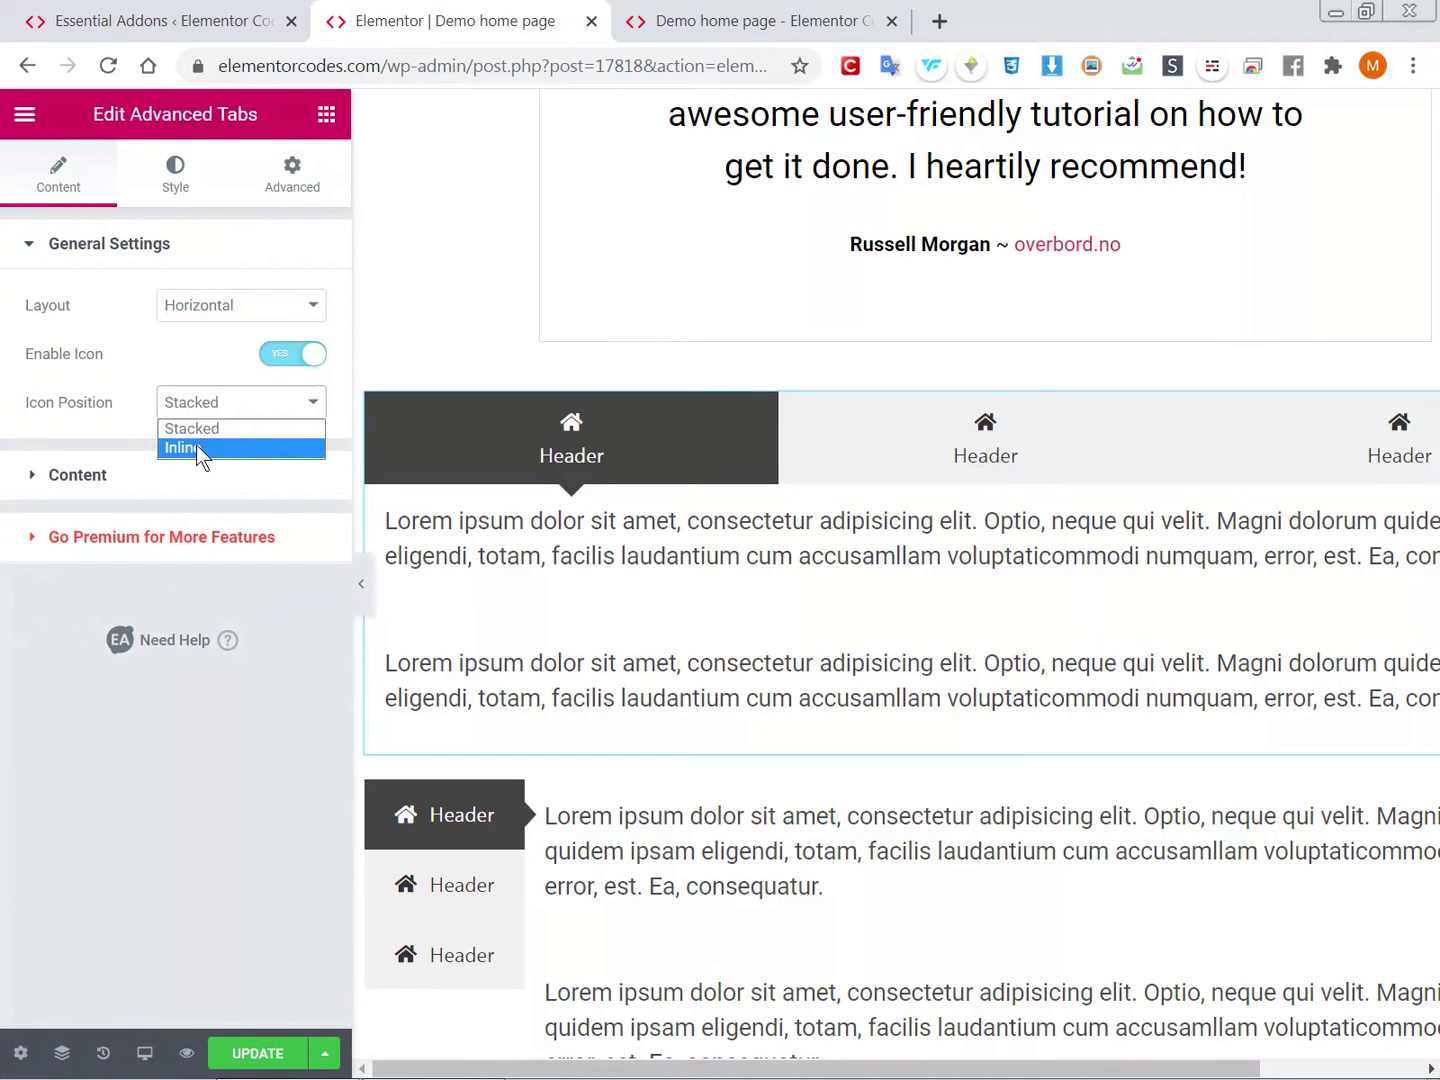
{"action": "left_click", "coordinate": [196, 446]}
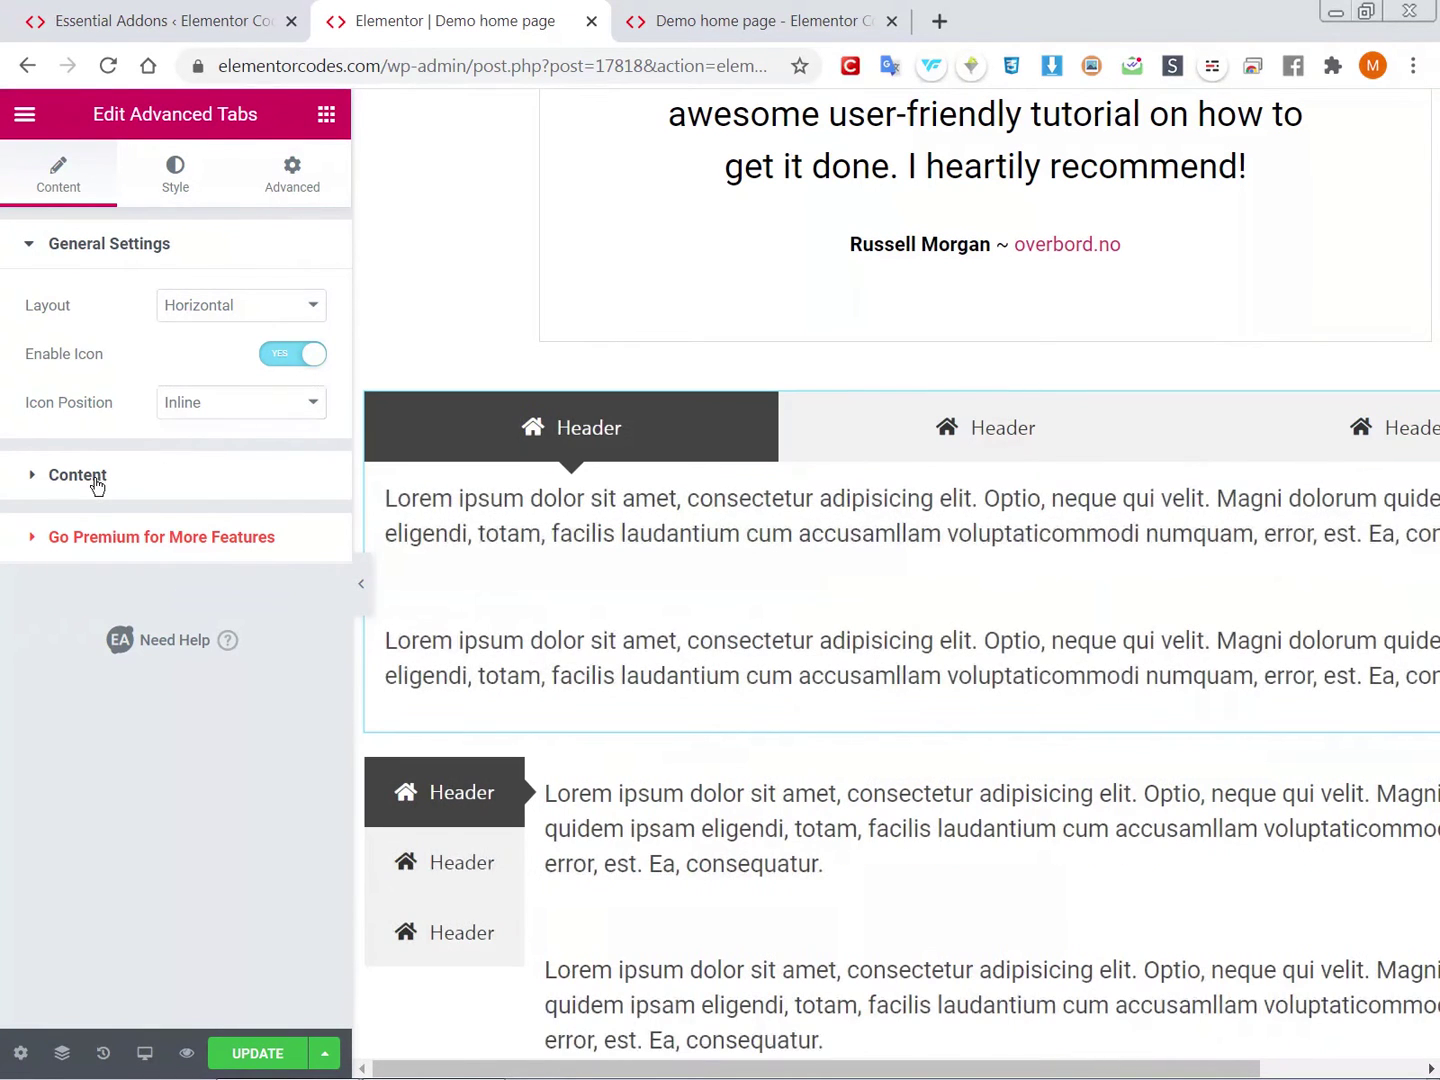
{"action": "left_click", "coordinate": [97, 483]}
Change the first Header tab's Content Type from its own text to Saved Templates.
{"action": "left_click", "coordinate": [147, 403]}
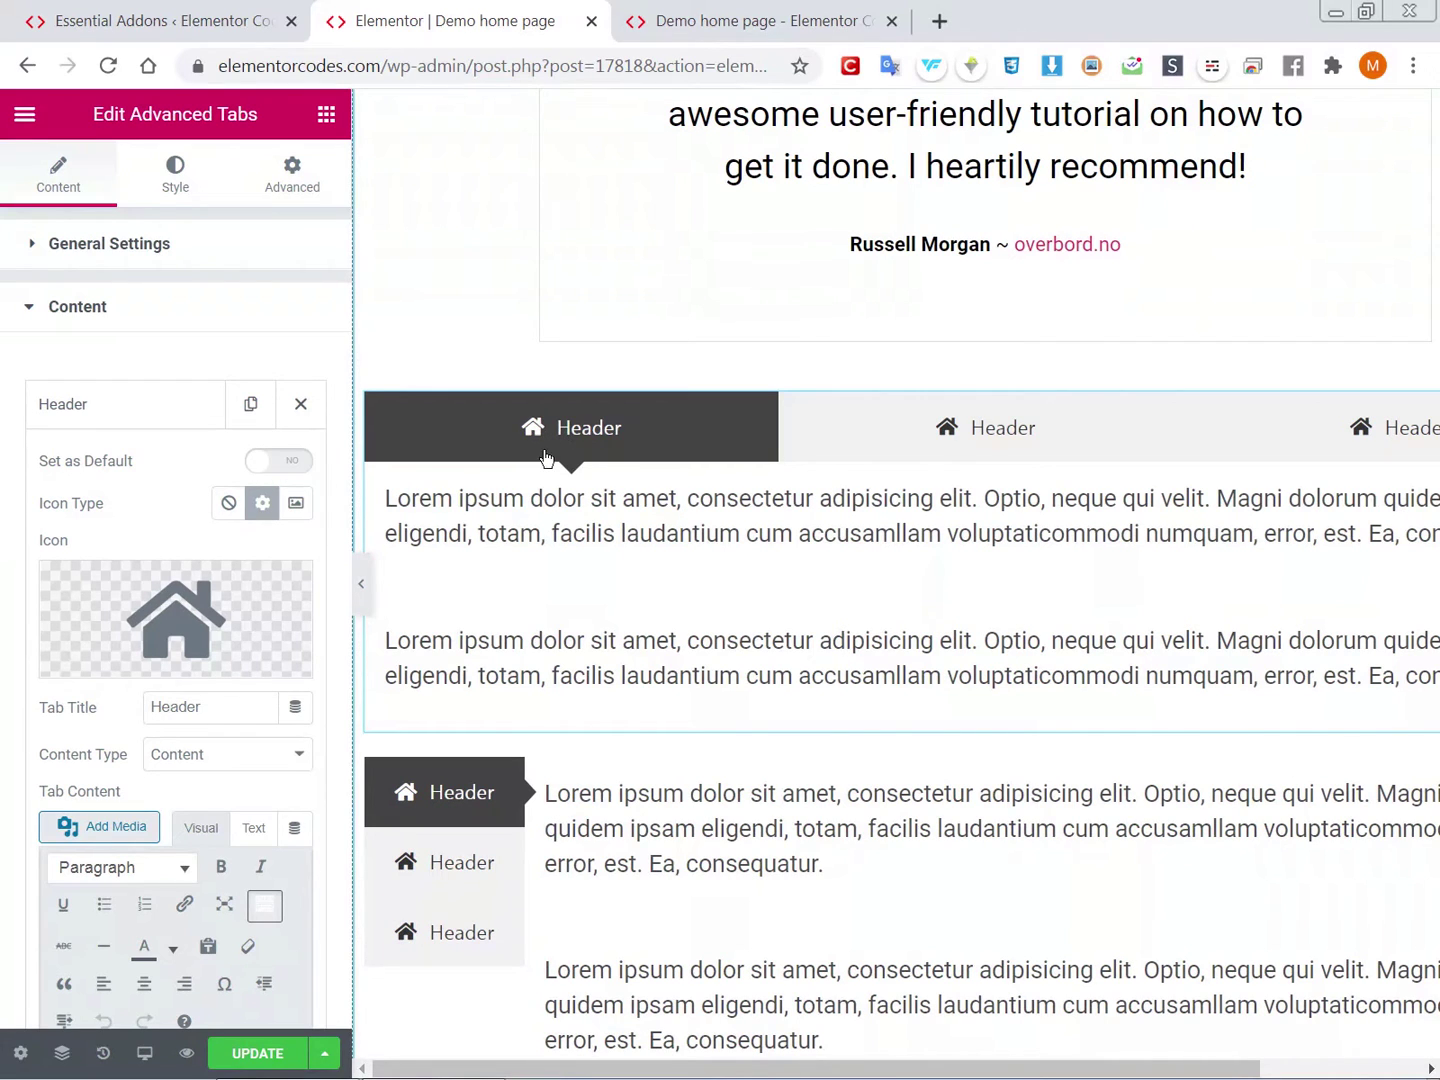
{"action": "scroll", "coordinate": [191, 525], "scroll_direction": "down", "scroll_amount": 2}
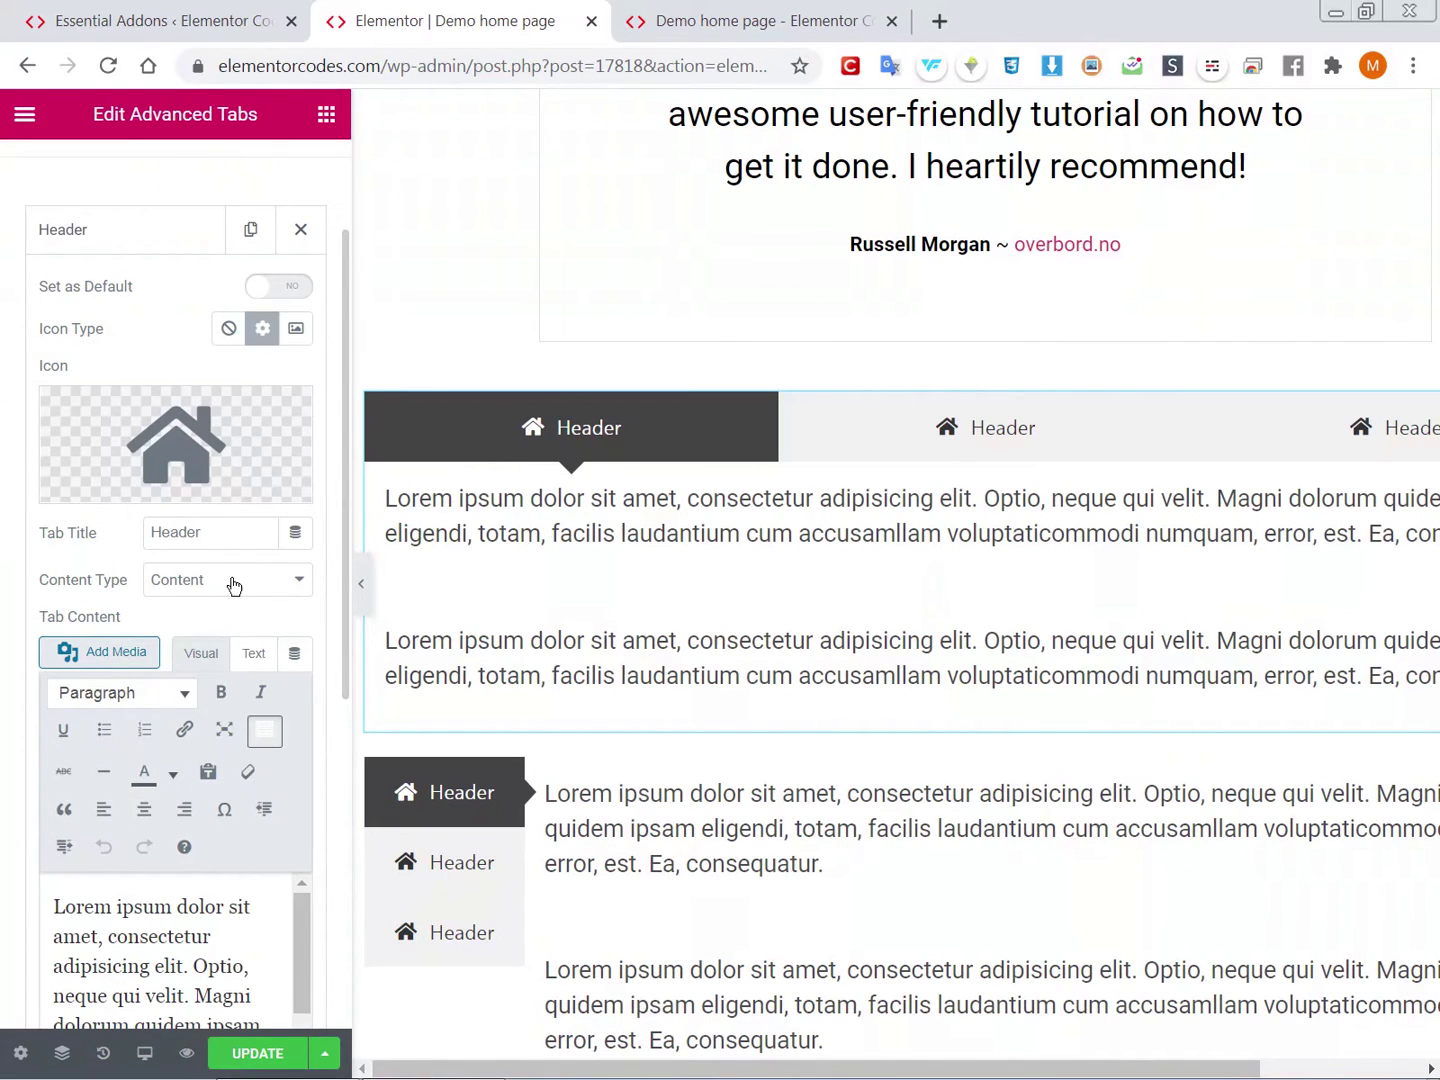
{"action": "scroll", "coordinate": [230, 585], "scroll_direction": "down", "scroll_amount": 2}
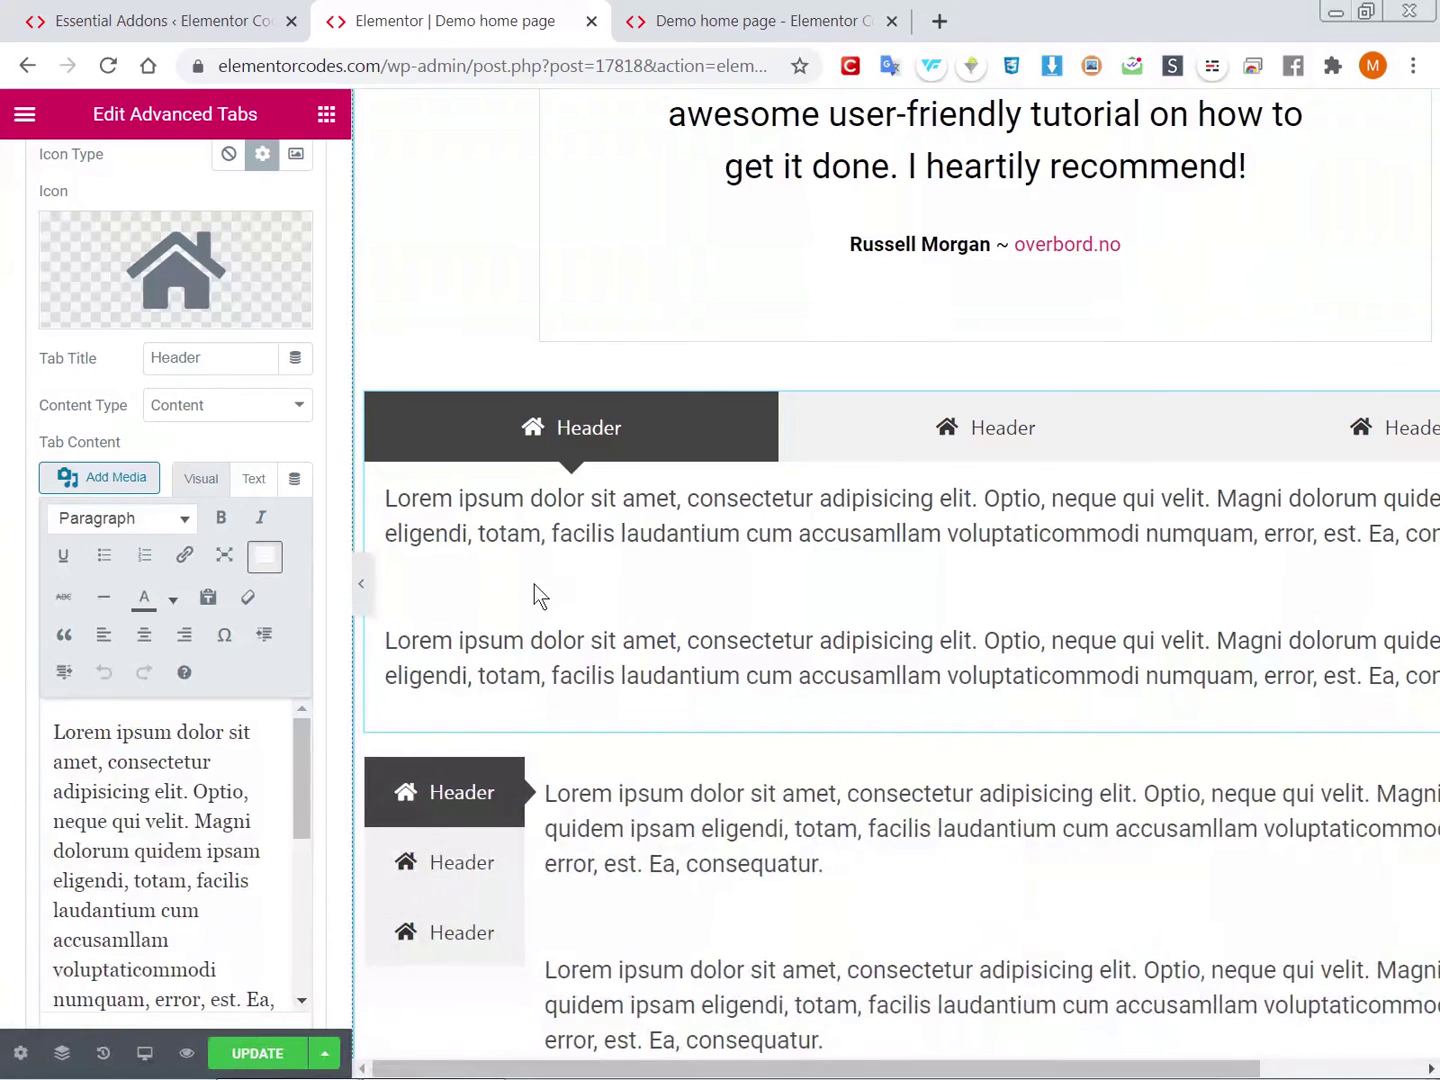
{"action": "left_click", "coordinate": [189, 408]}
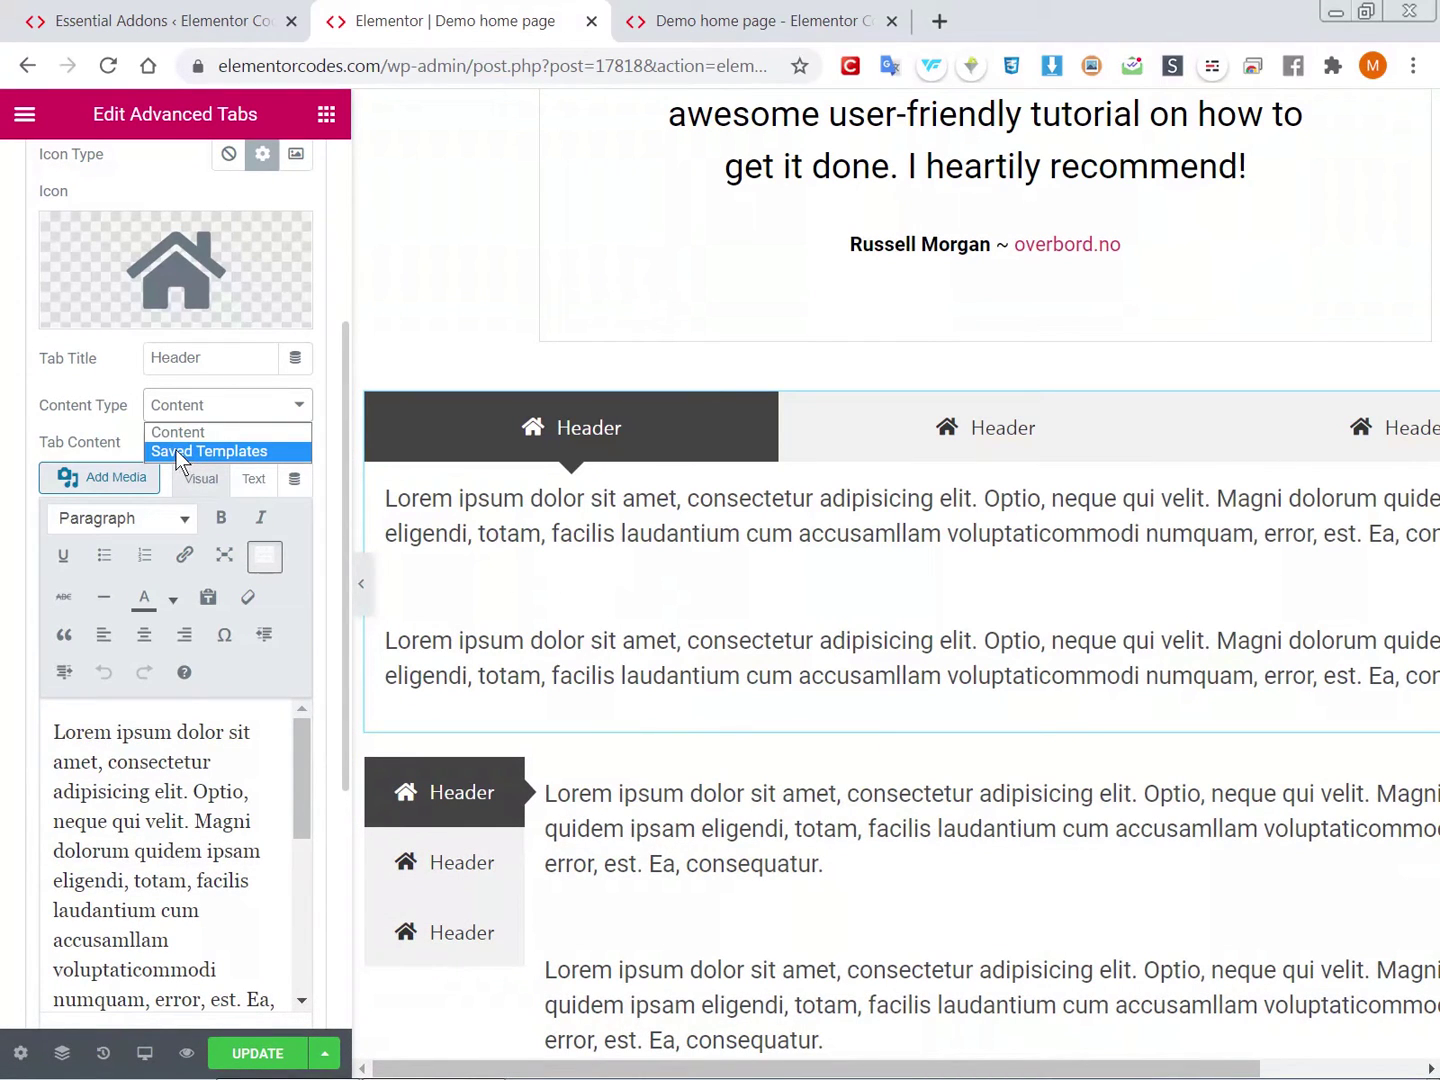
{"action": "left_click", "coordinate": [176, 452]}
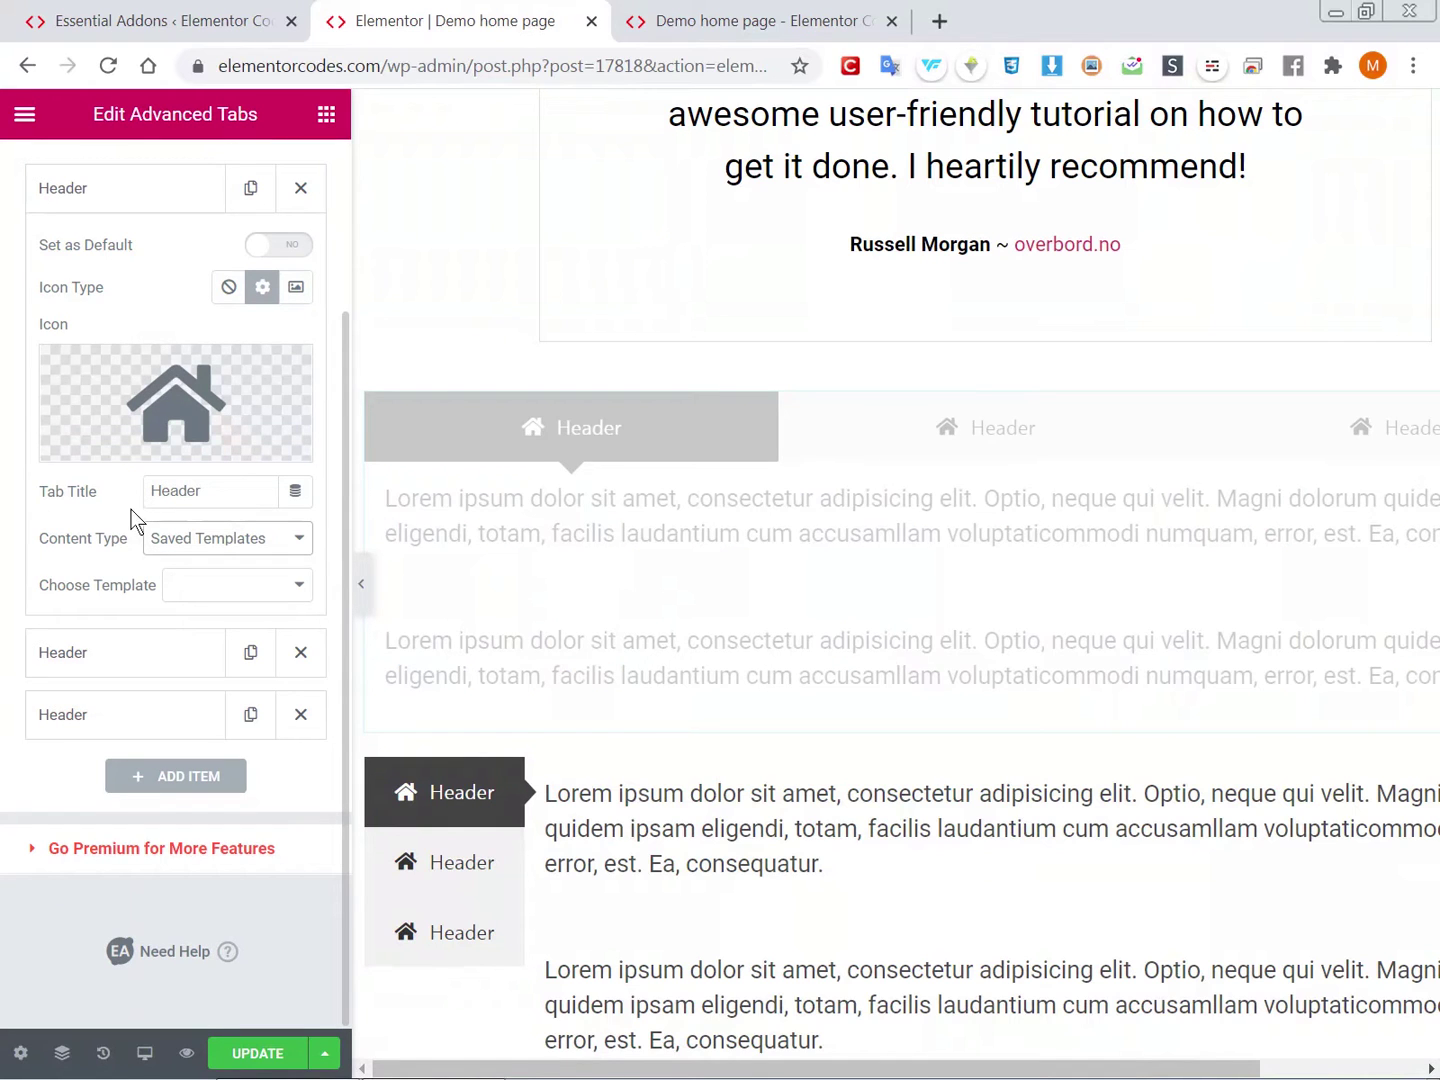
Choose the 'portfolio' saved template for the first tab.
{"action": "left_click", "coordinate": [240, 596]}
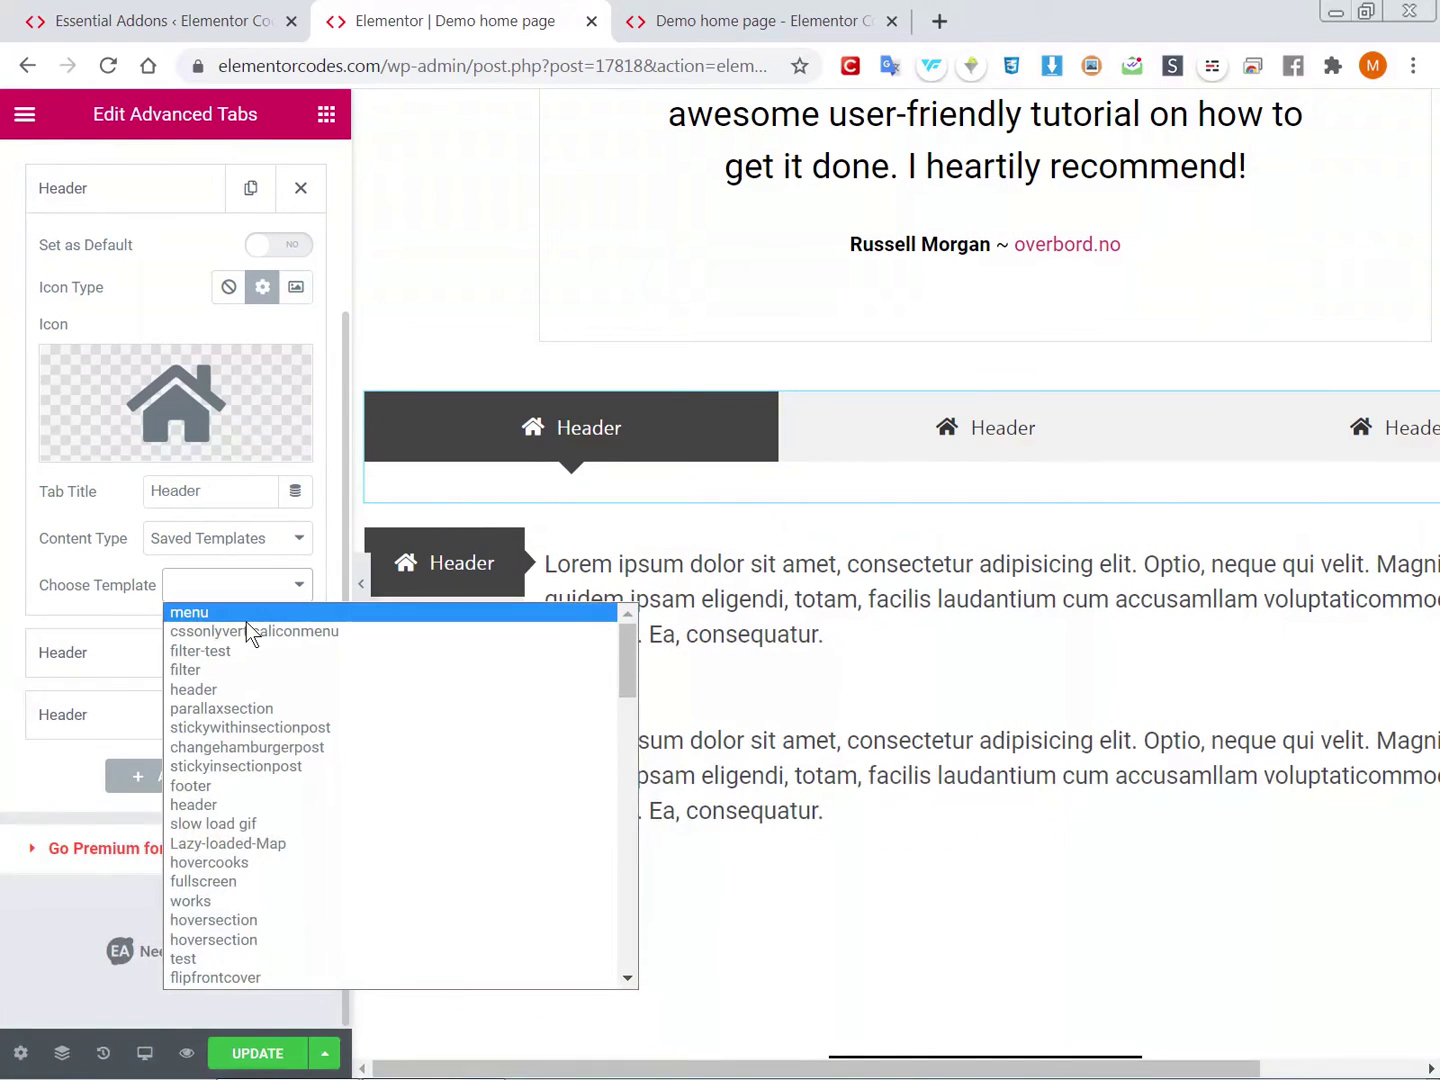
{"action": "type", "text": "po"}
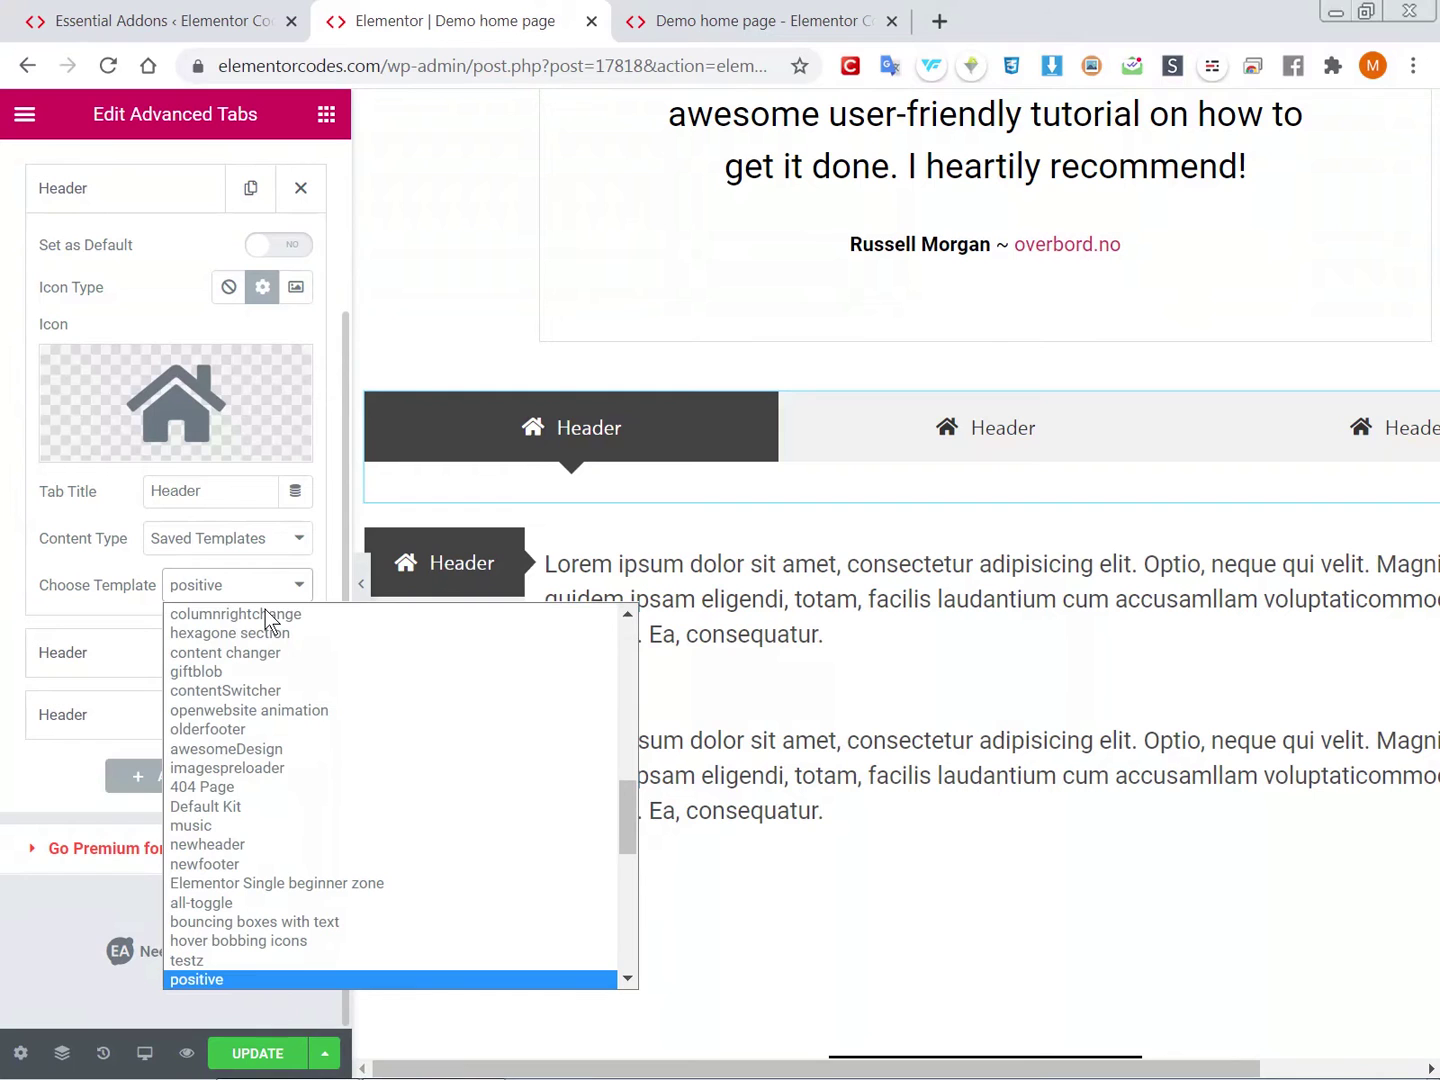
{"action": "type", "text": "rtfolio"}
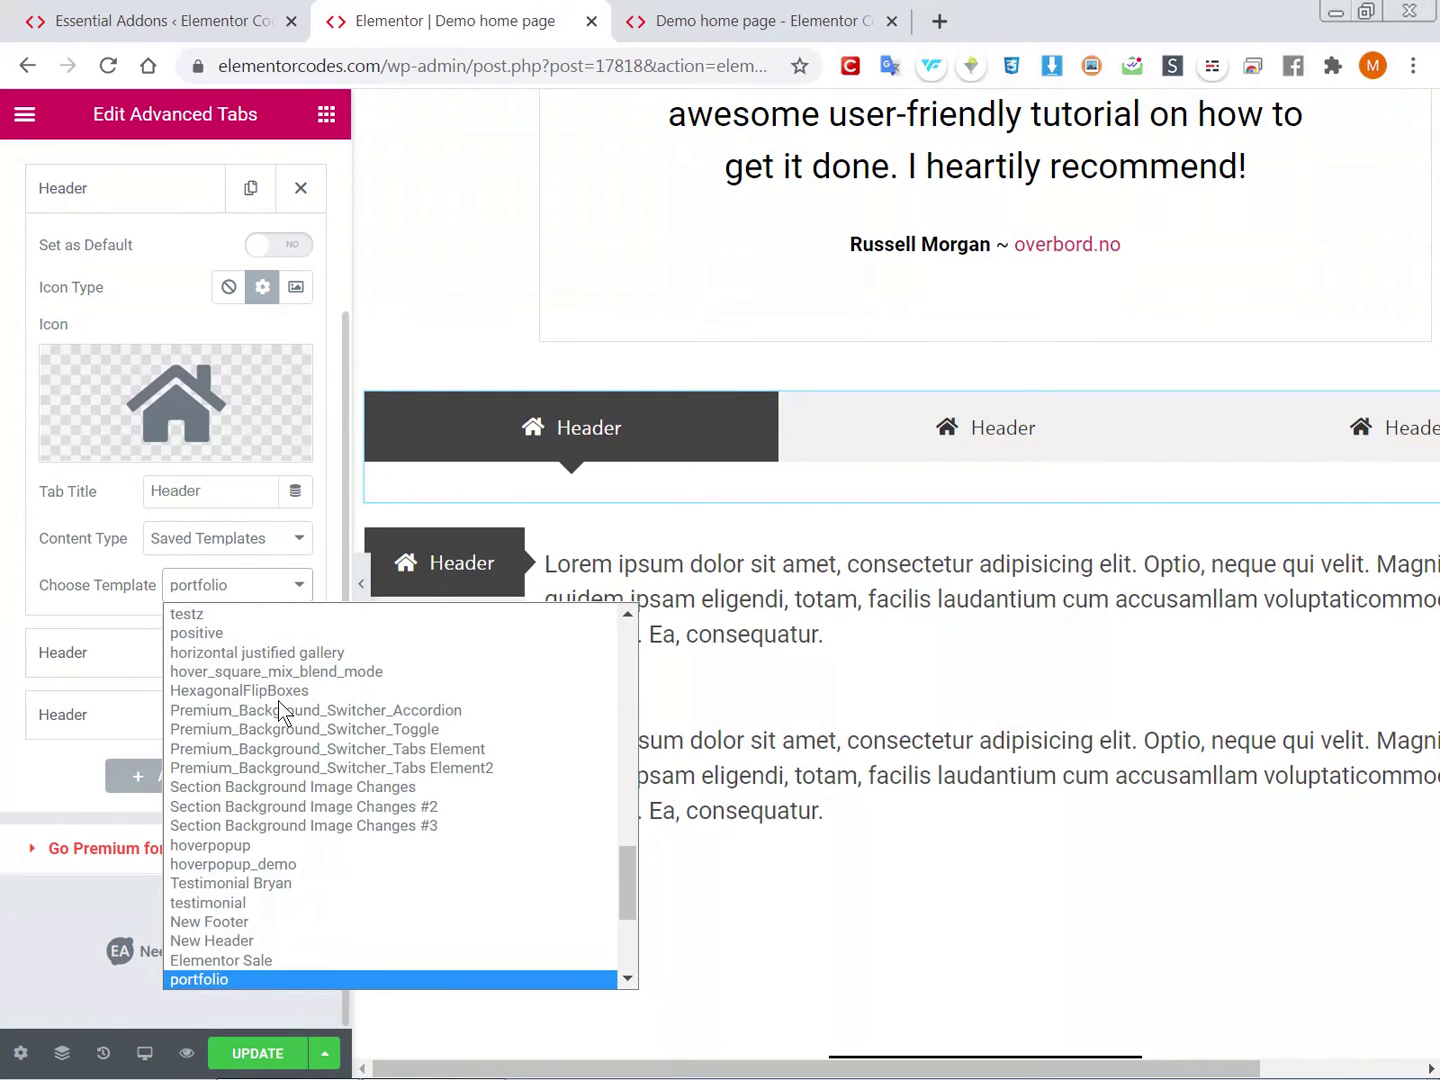
{"action": "key", "text": "Return"}
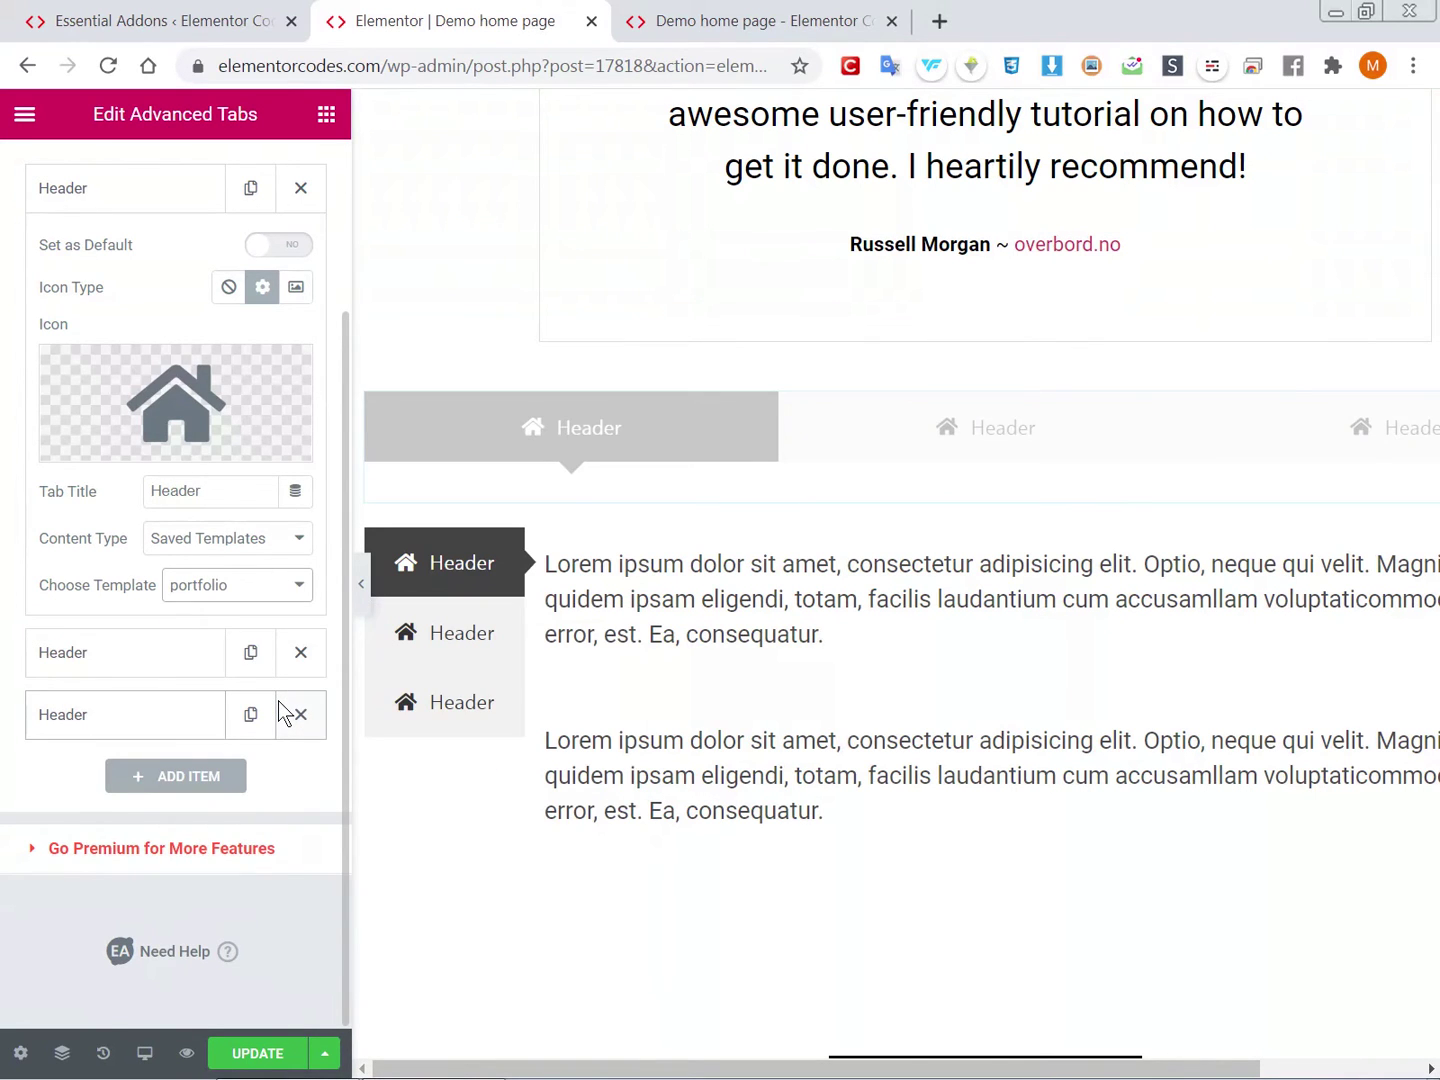
Browse the portfolio grid, compare the second tab's placeholder text, then return to the first tab.
{"action": "scroll", "coordinate": [694, 555], "scroll_direction": "down", "scroll_amount": 1}
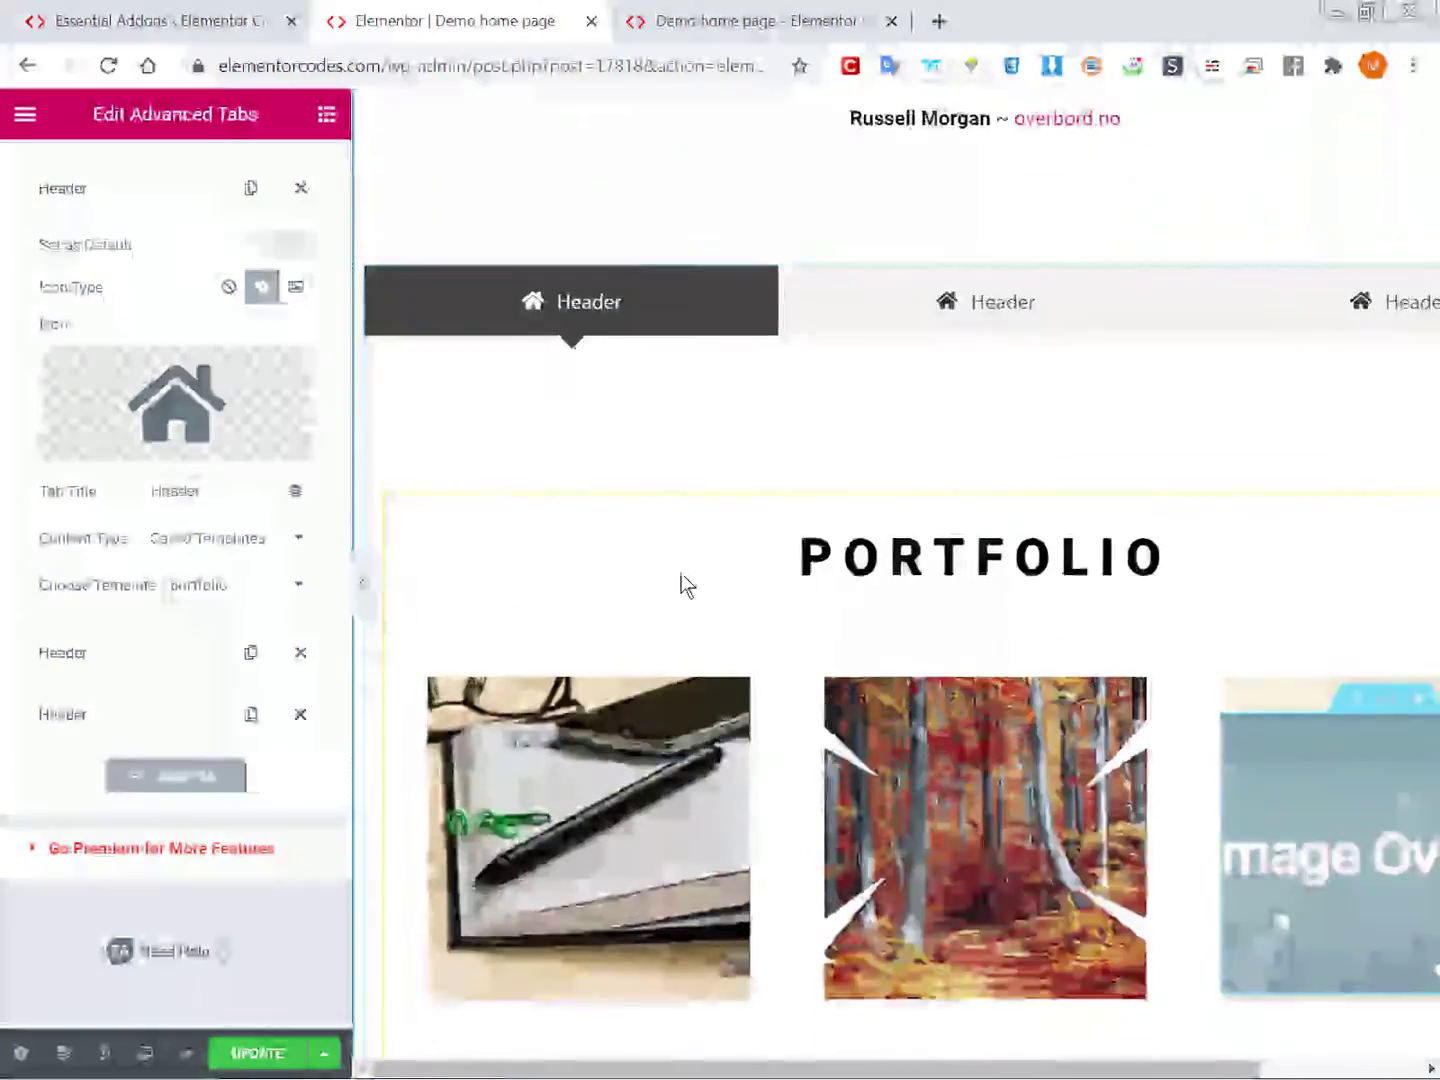
{"action": "scroll", "coordinate": [679, 585], "scroll_direction": "down", "scroll_amount": 4}
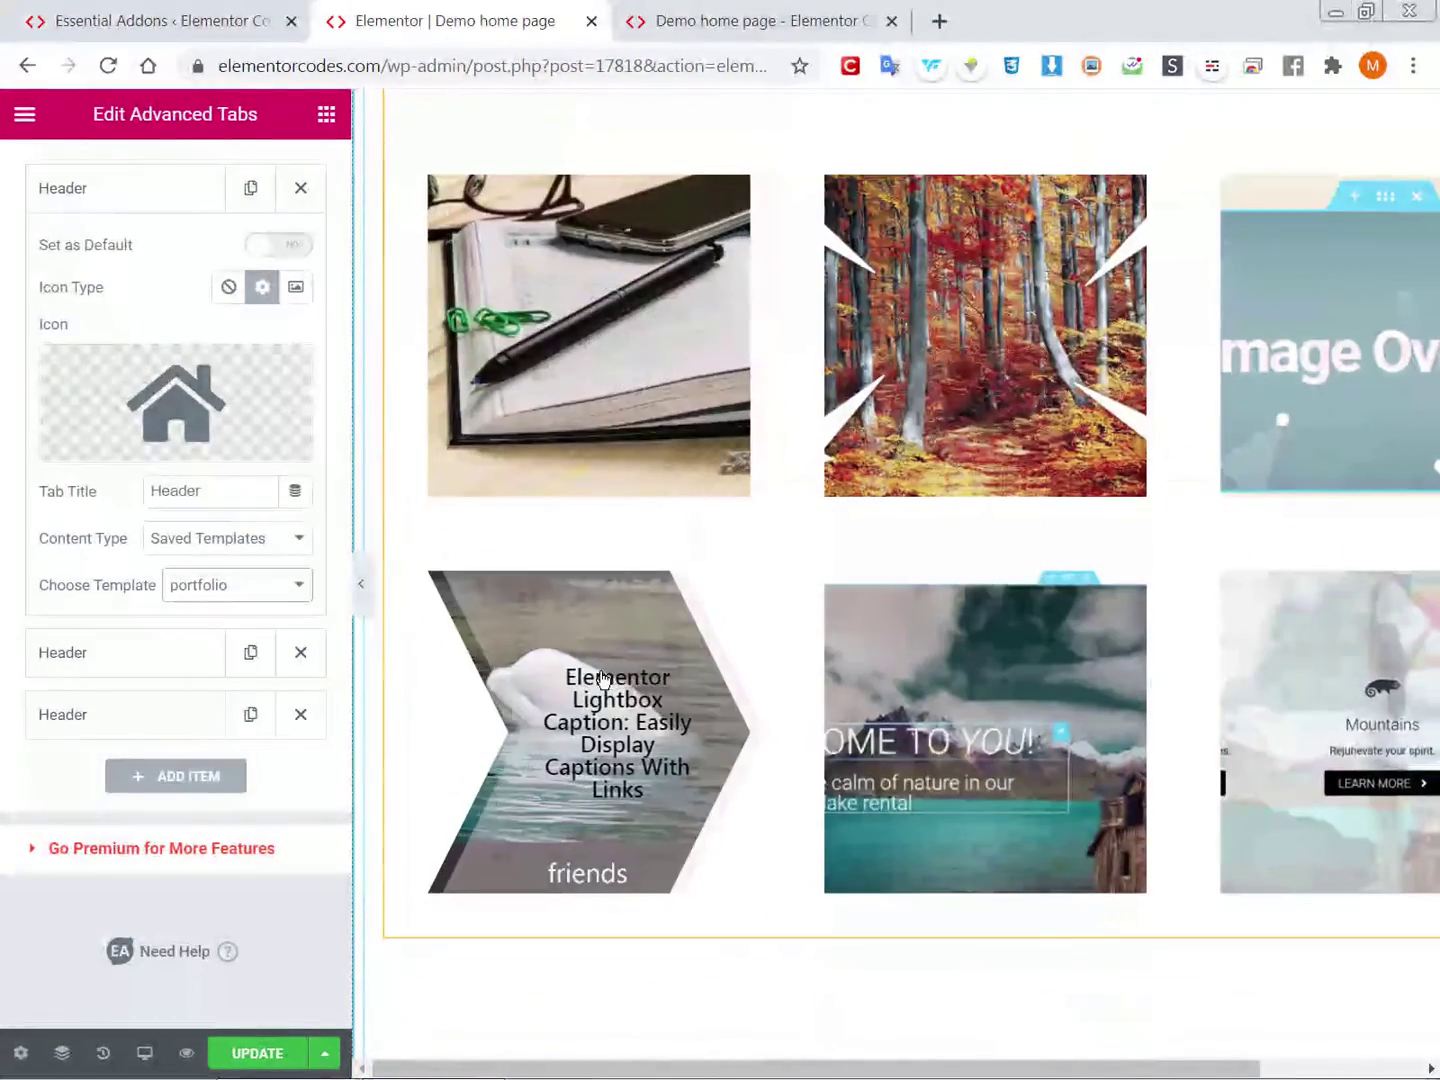
{"action": "scroll", "coordinate": [585, 599], "scroll_direction": "up", "scroll_amount": 1}
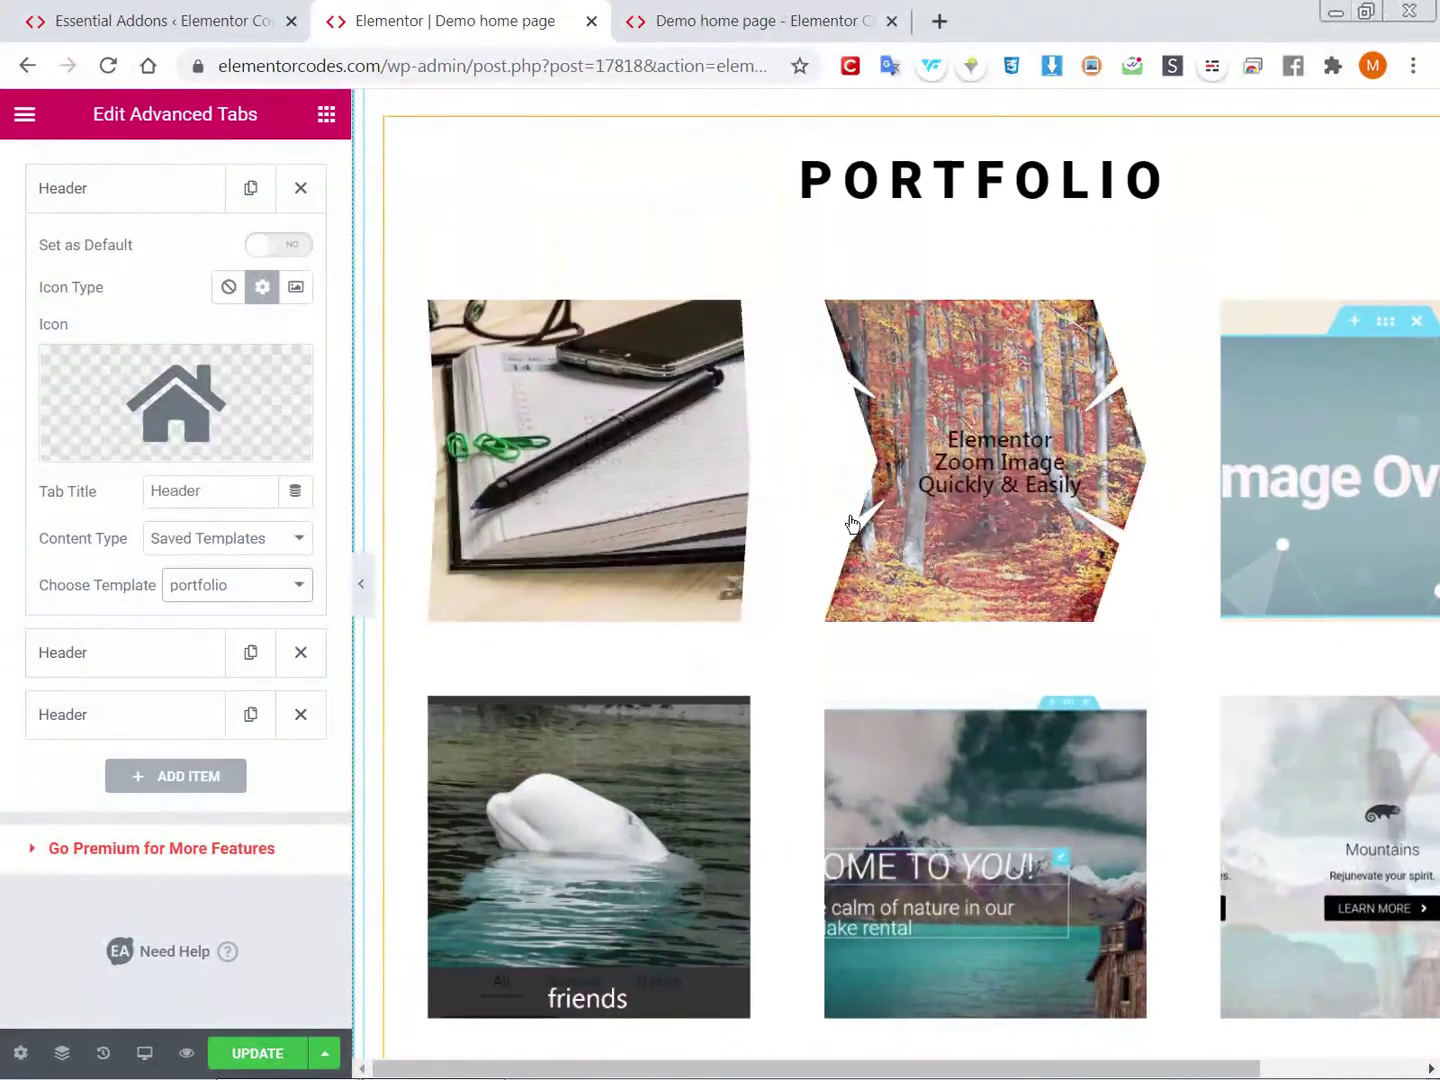
{"action": "scroll", "coordinate": [1040, 803], "scroll_direction": "right", "scroll_amount": 1}
{"action": "scroll", "coordinate": [1060, 804], "scroll_direction": "right", "scroll_amount": 1}
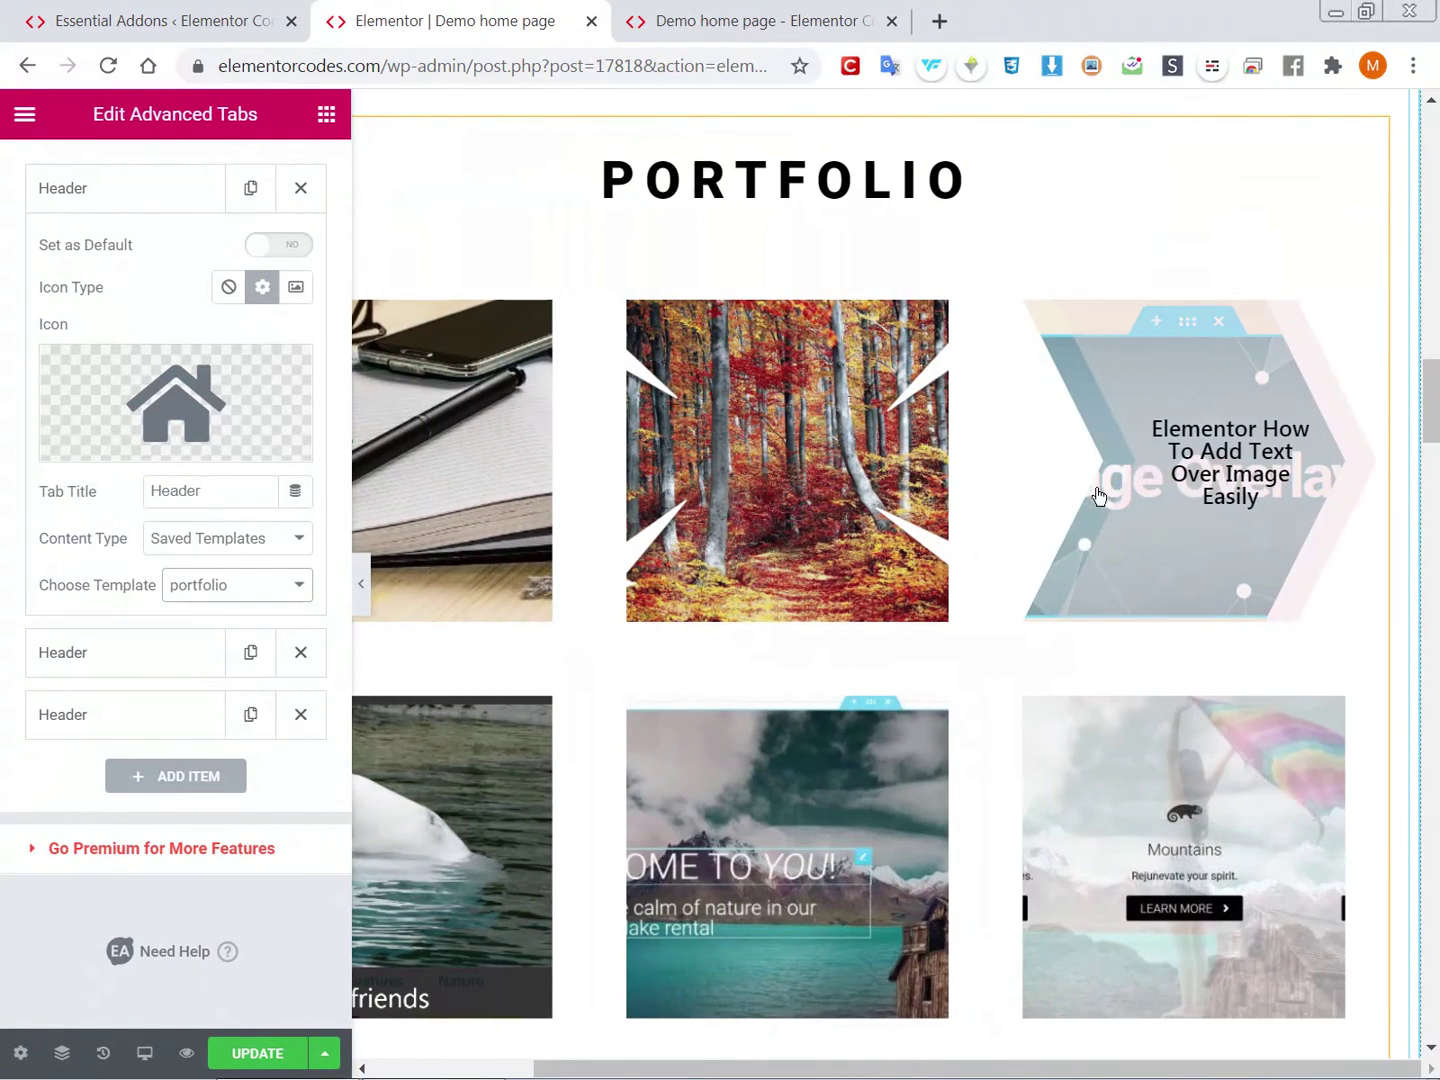
{"action": "scroll", "coordinate": [1102, 507], "scroll_direction": "up", "scroll_amount": 2}
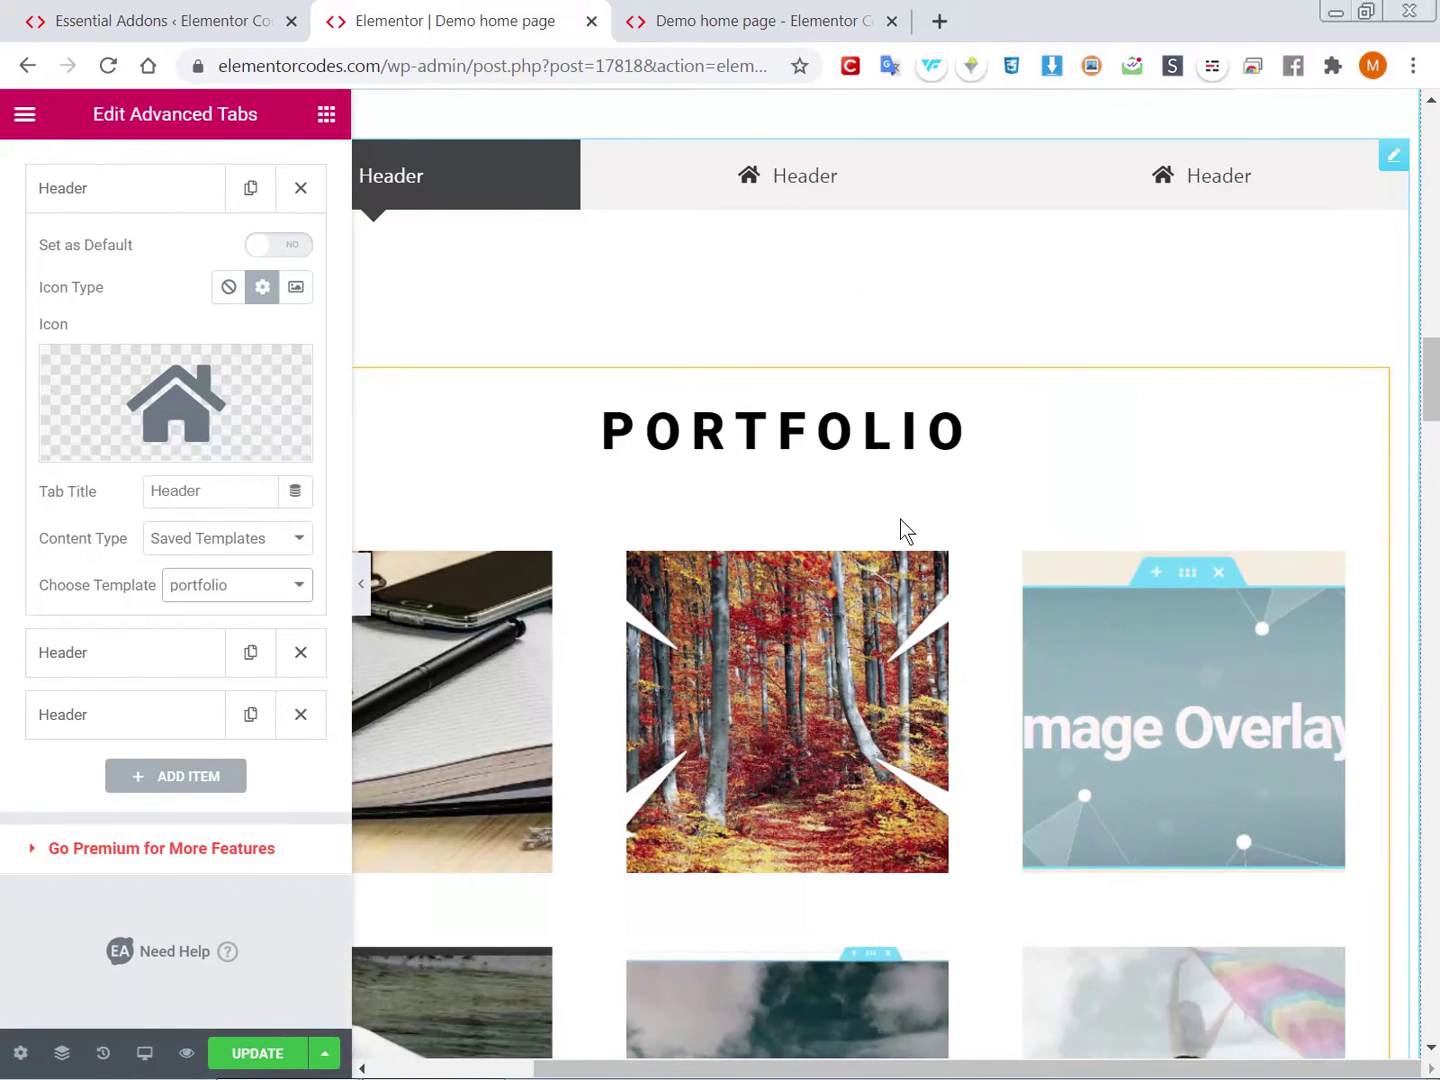
{"action": "scroll", "coordinate": [900, 527], "scroll_direction": "left", "scroll_amount": 2}
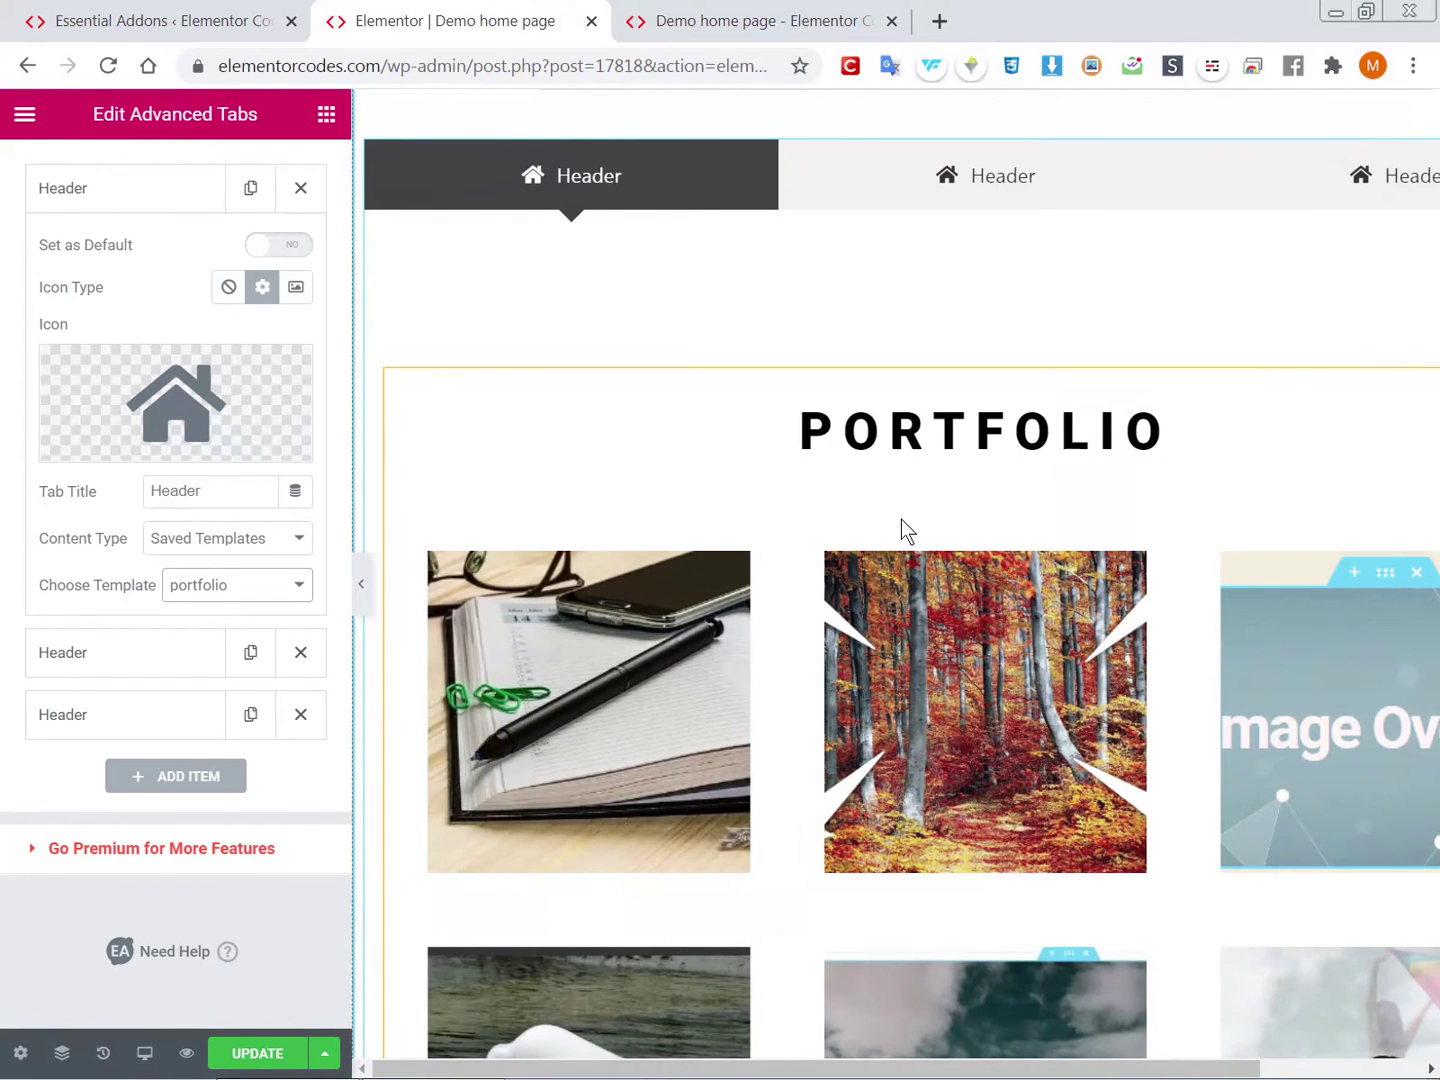
{"action": "left_click", "coordinate": [956, 202]}
{"action": "scroll", "coordinate": [613, 168], "scroll_direction": "down", "scroll_amount": 3}
{"action": "scroll", "coordinate": [613, 167], "scroll_direction": "up", "scroll_amount": 3}
{"action": "left_click", "coordinate": [592, 168]}
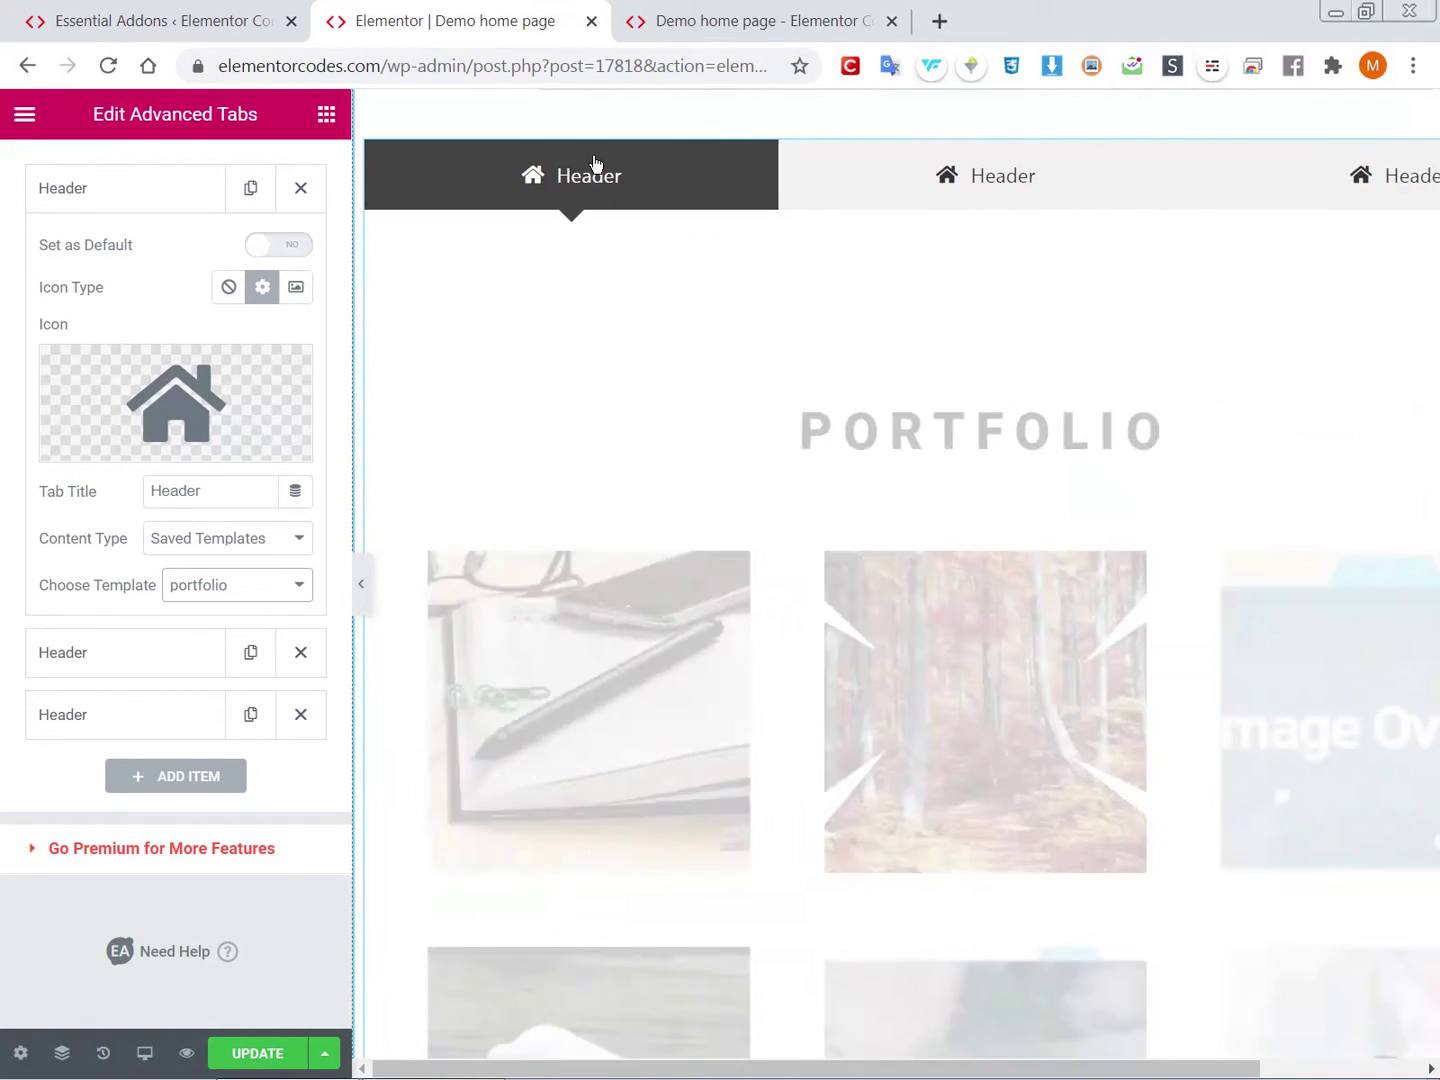
{"action": "scroll", "coordinate": [434, 530], "scroll_direction": "up", "scroll_amount": 1}
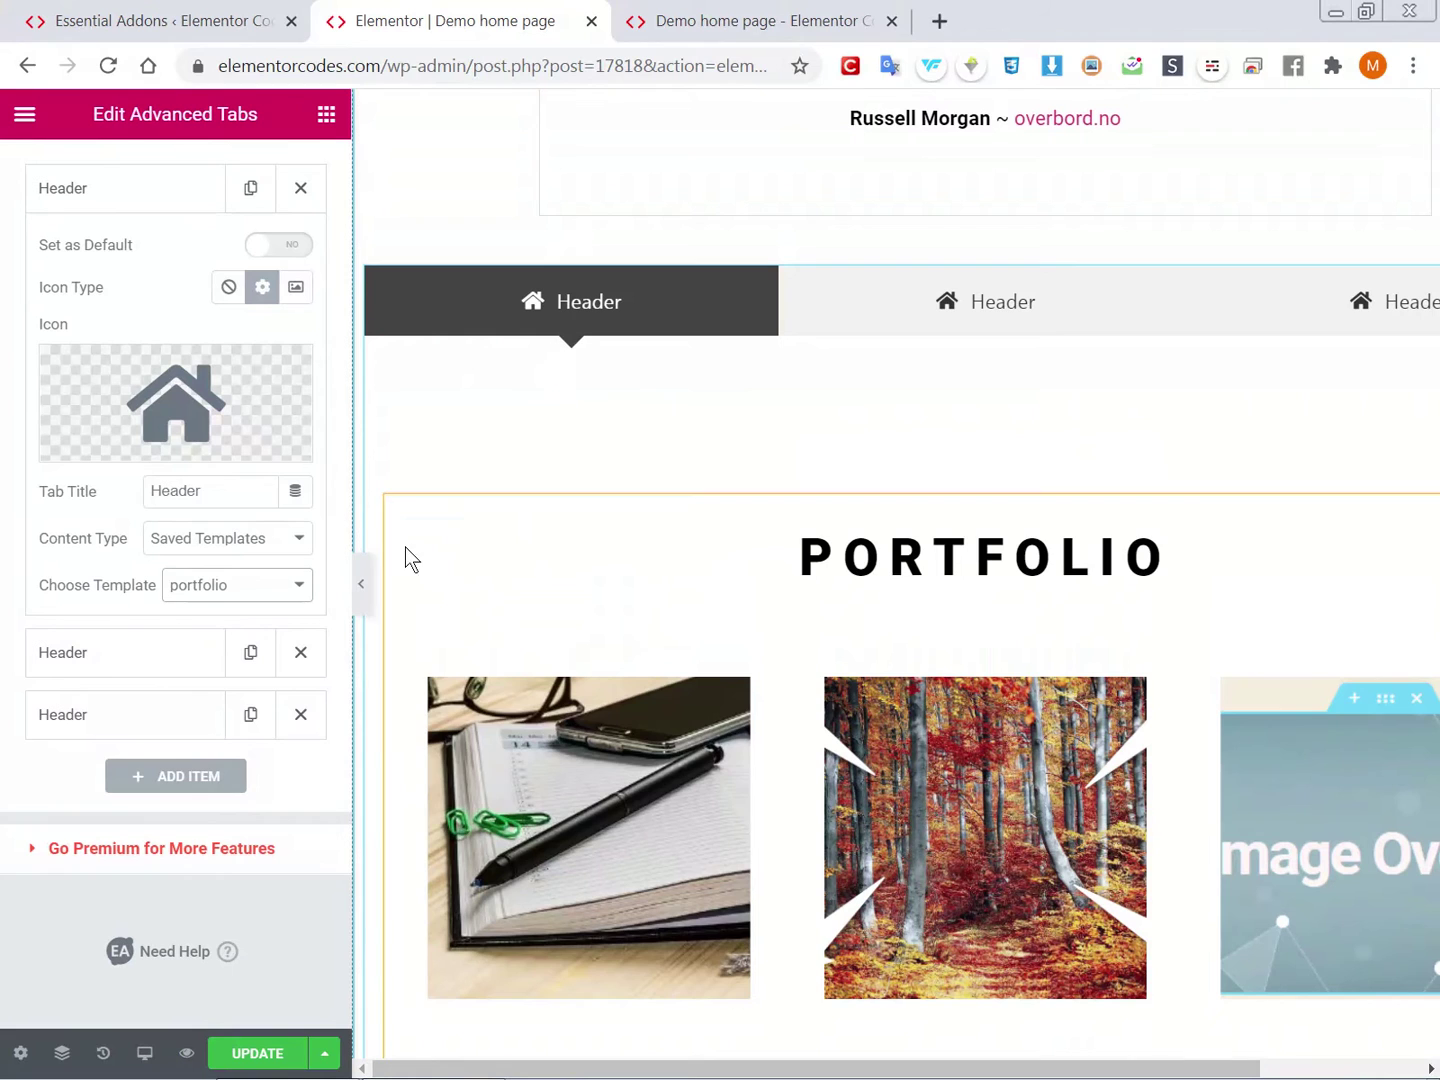
Set the Tab Title icon size to 21 in the widget's Style settings.
{"action": "left_click", "coordinate": [103, 192]}
{"action": "scroll", "coordinate": [139, 280], "scroll_direction": "up", "scroll_amount": 2}
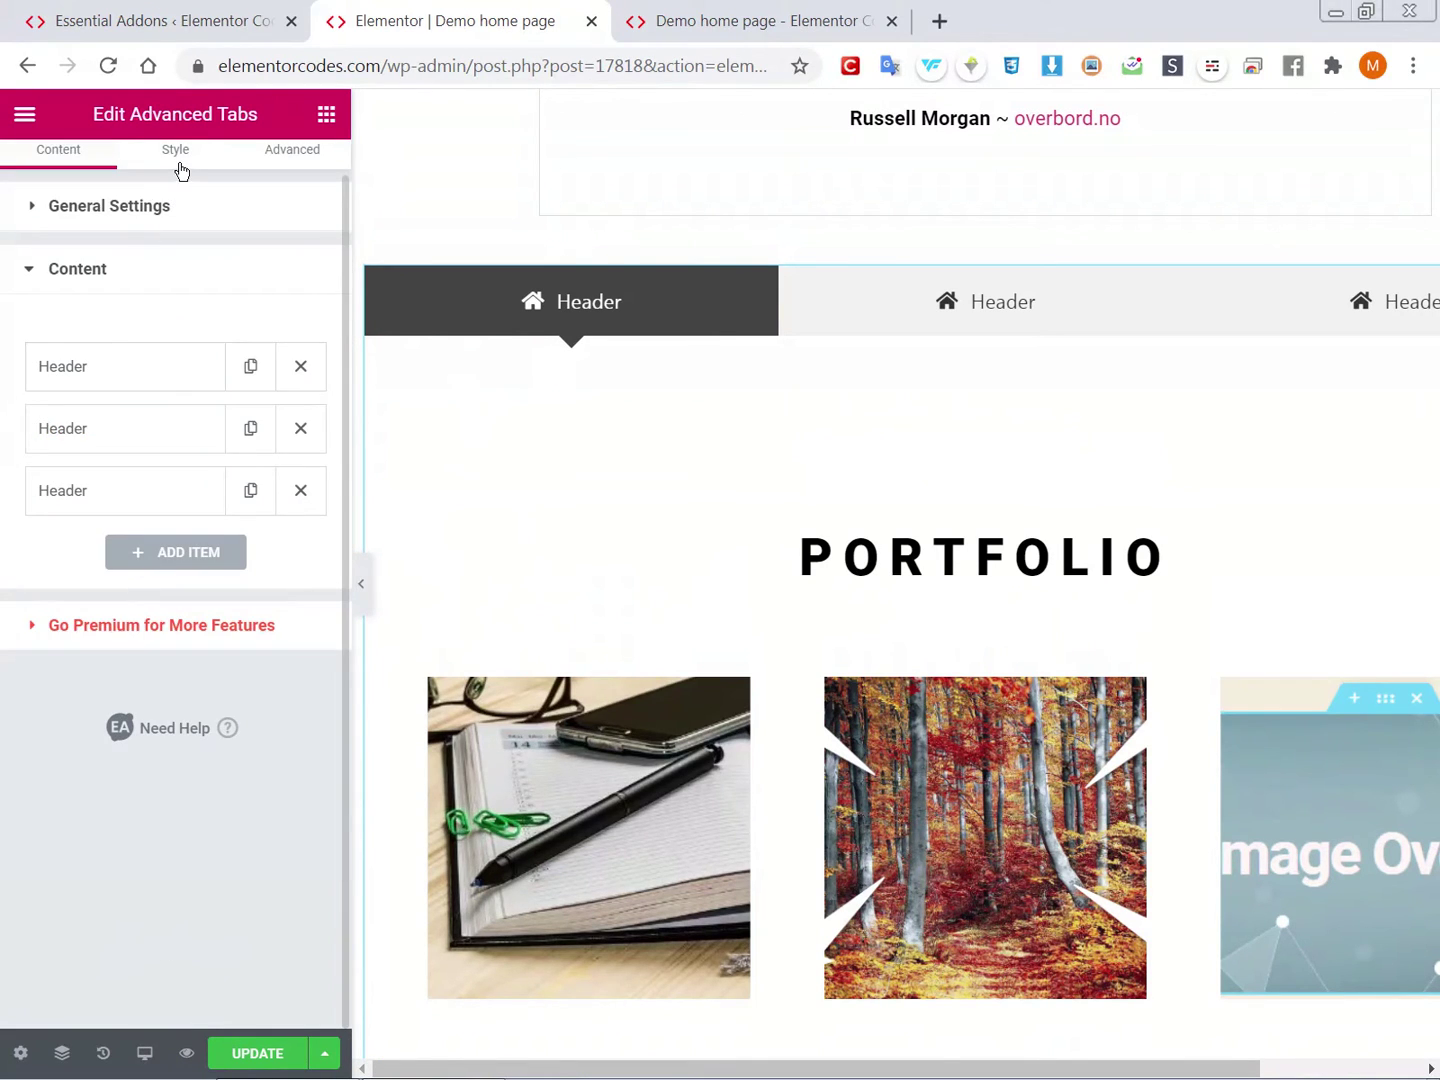
{"action": "left_click", "coordinate": [177, 155]}
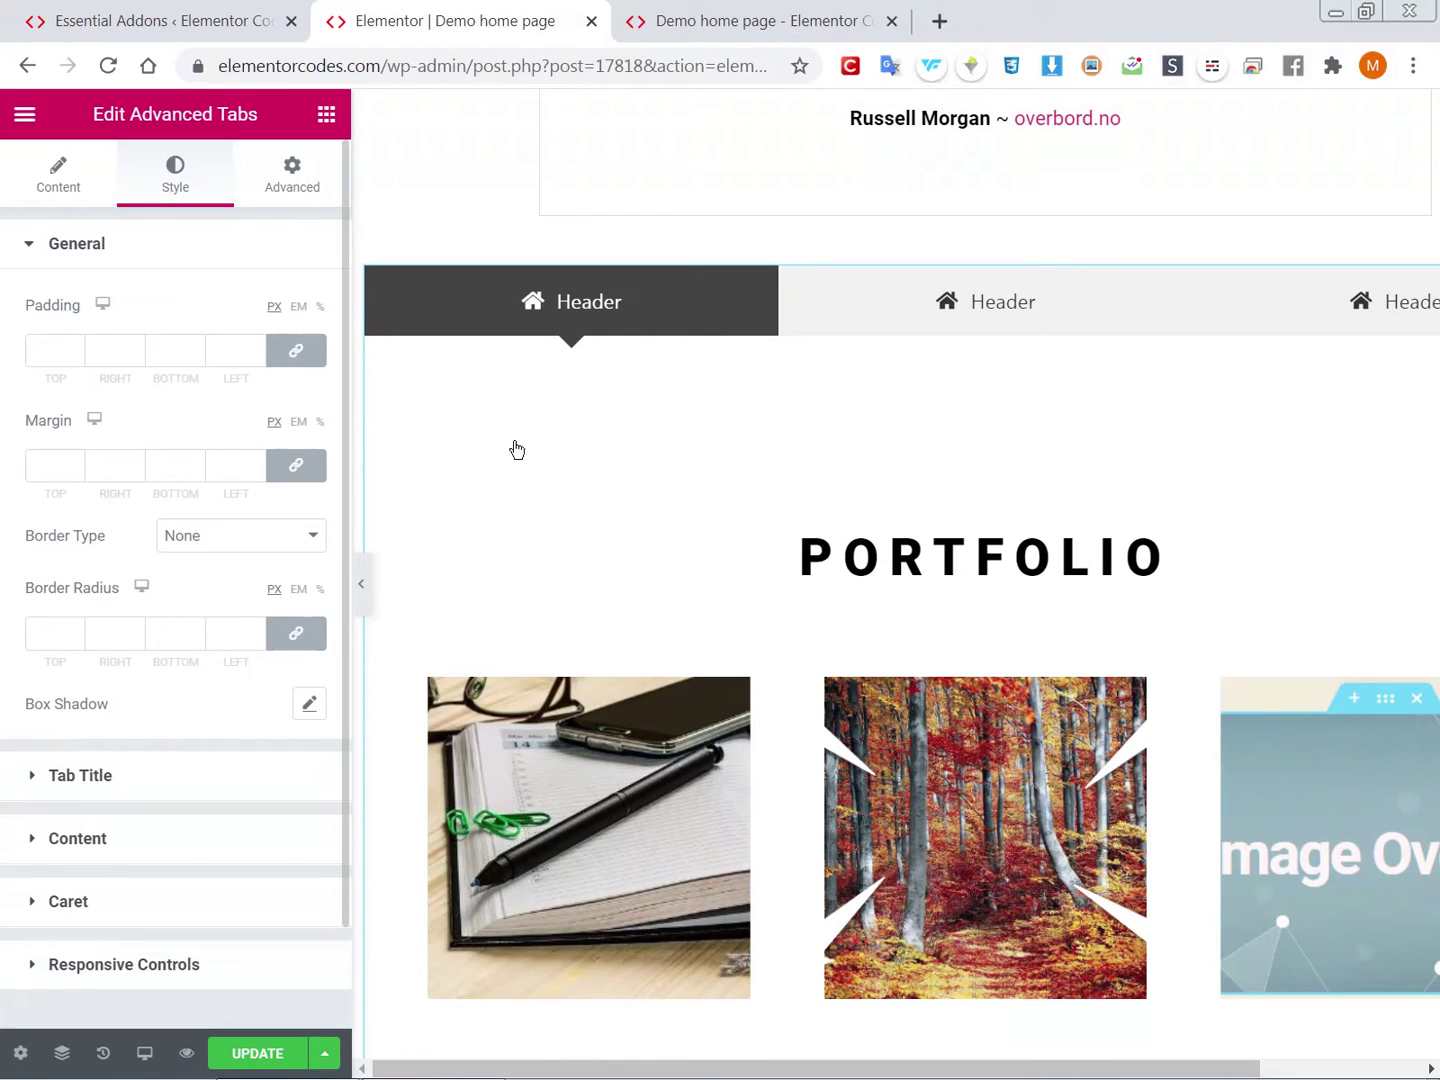
{"action": "left_click", "coordinate": [80, 775]}
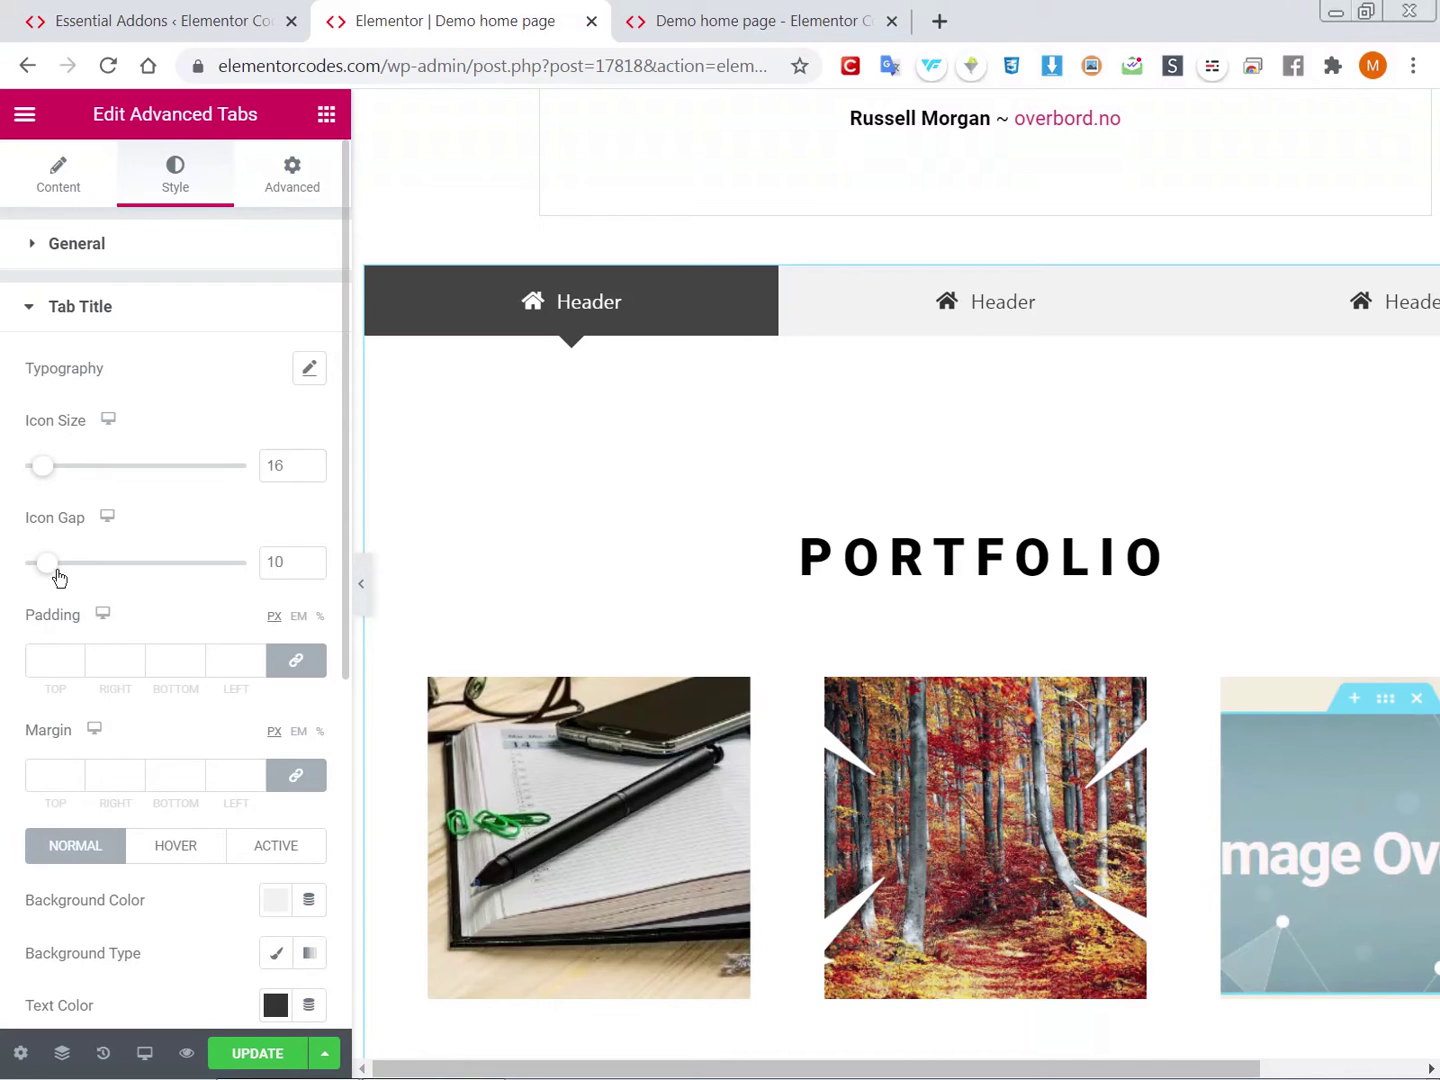
{"action": "left_click", "coordinate": [309, 461]}
{"action": "left_click", "coordinate": [308, 461]}
{"action": "left_click", "coordinate": [309, 461]}
{"action": "left_click", "coordinate": [308, 462]}
{"action": "left_click", "coordinate": [308, 462]}
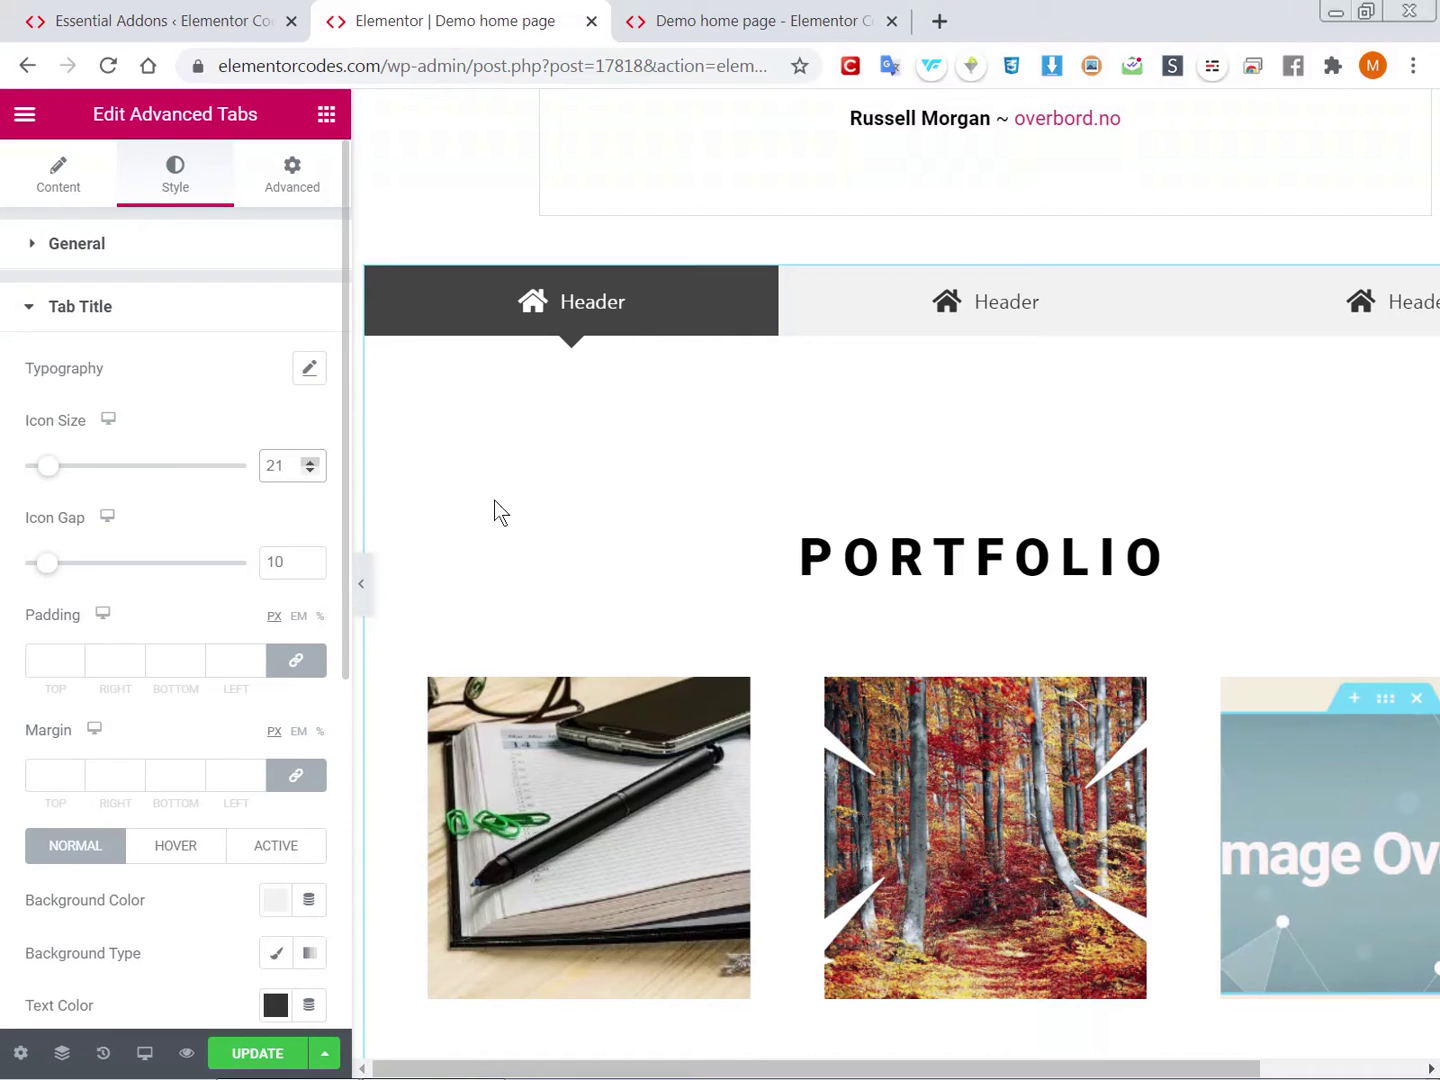
{"action": "left_click", "coordinate": [101, 512]}
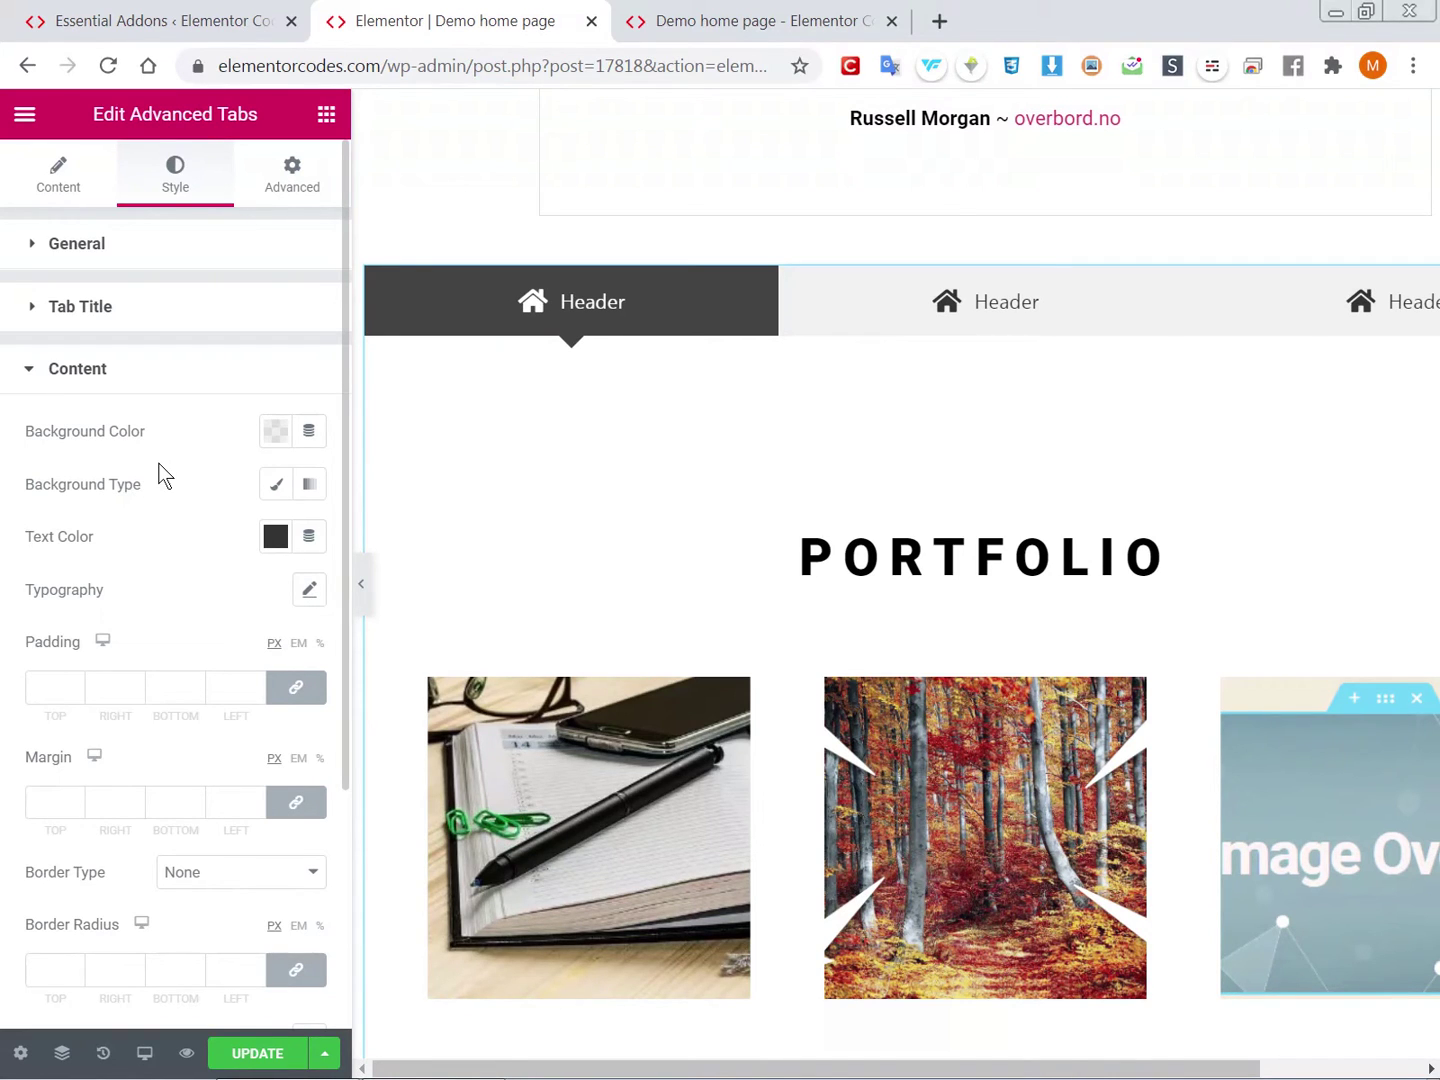
Toggle Show Caret on Active Tab off and back on, leaving Caret Size at 10.
{"action": "scroll", "coordinate": [130, 472], "scroll_direction": "down", "scroll_amount": 3}
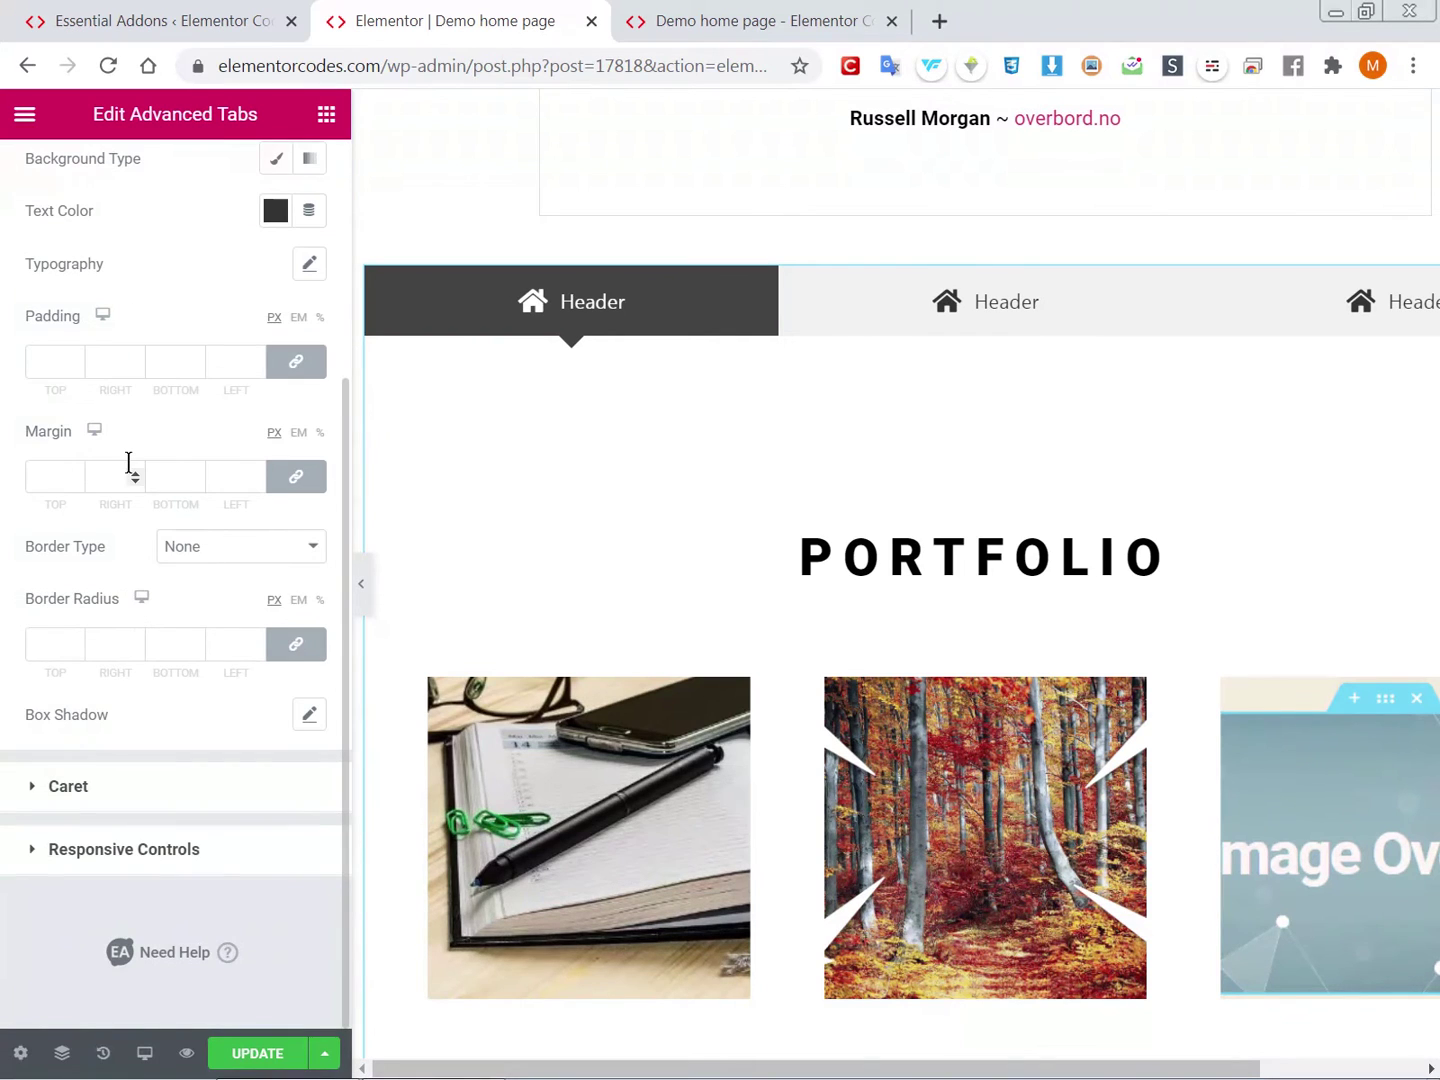
{"action": "left_click", "coordinate": [68, 796]}
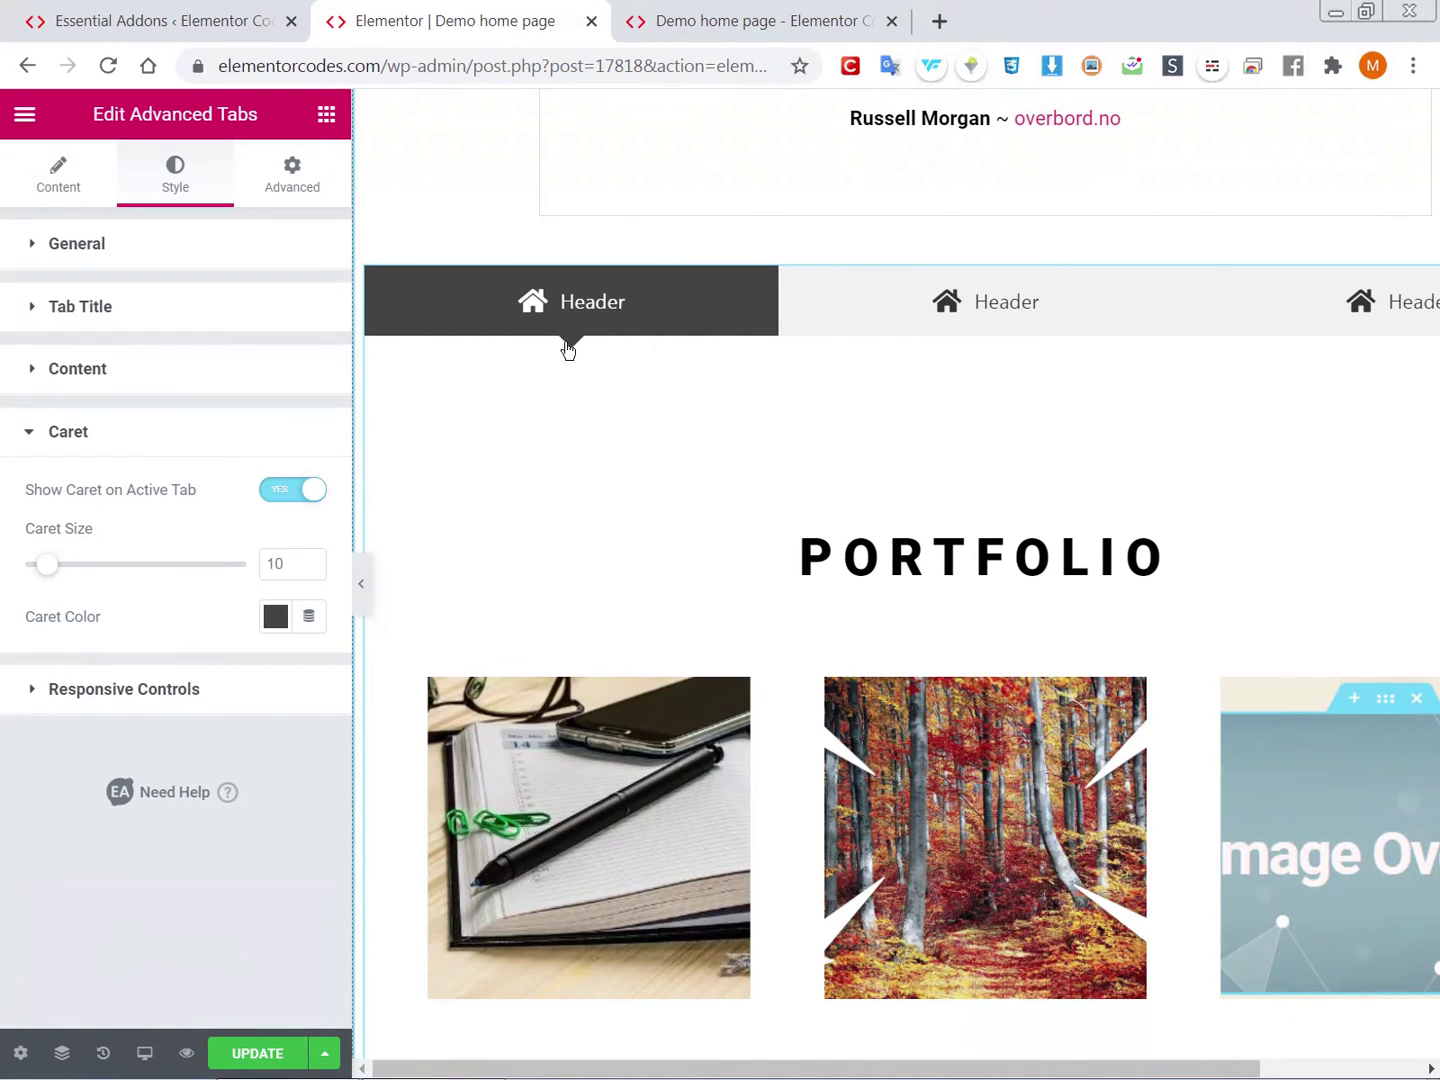
{"action": "left_click", "coordinate": [293, 491]}
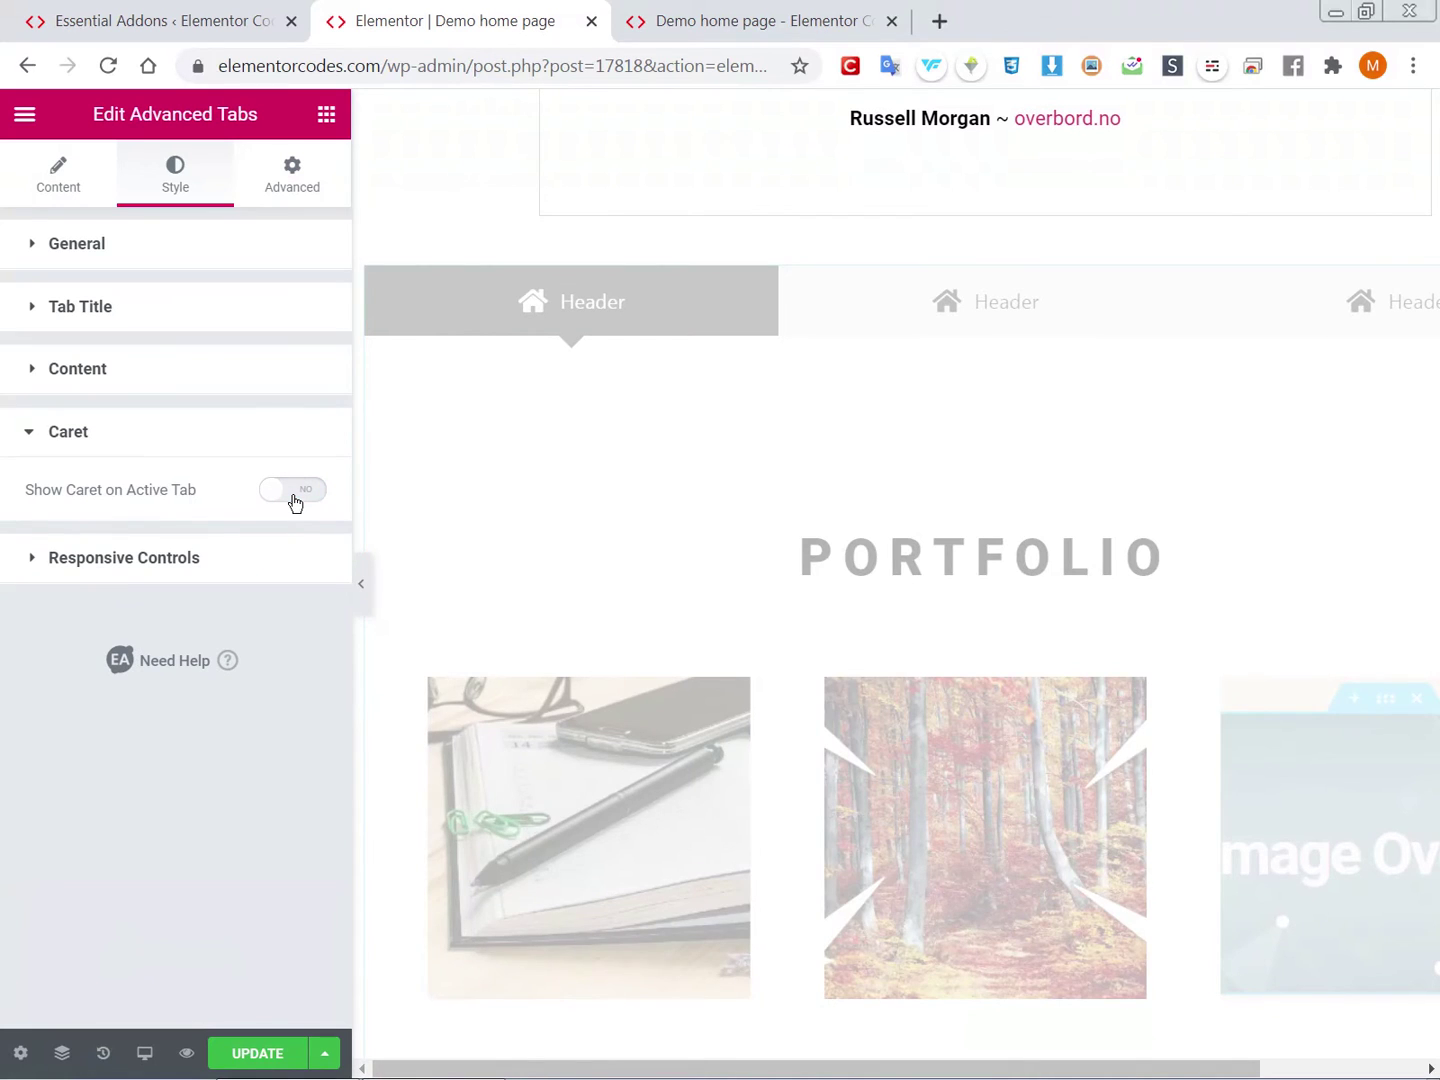
{"action": "left_click", "coordinate": [293, 490]}
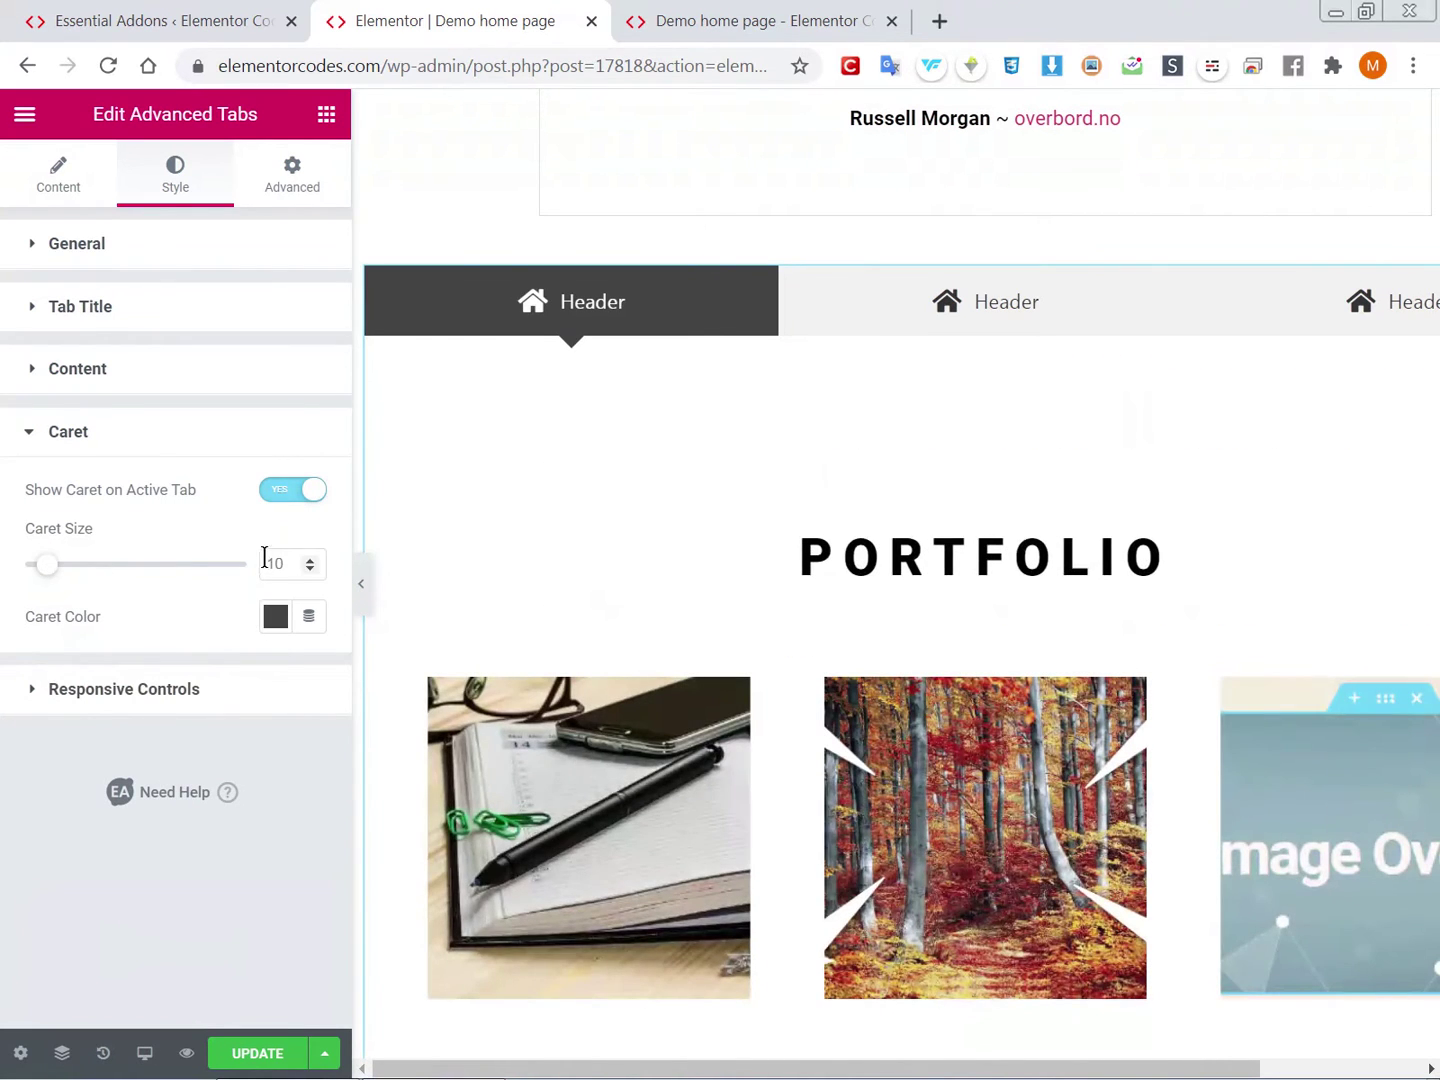
{"action": "scroll", "coordinate": [497, 605], "scroll_direction": "down", "scroll_amount": 3}
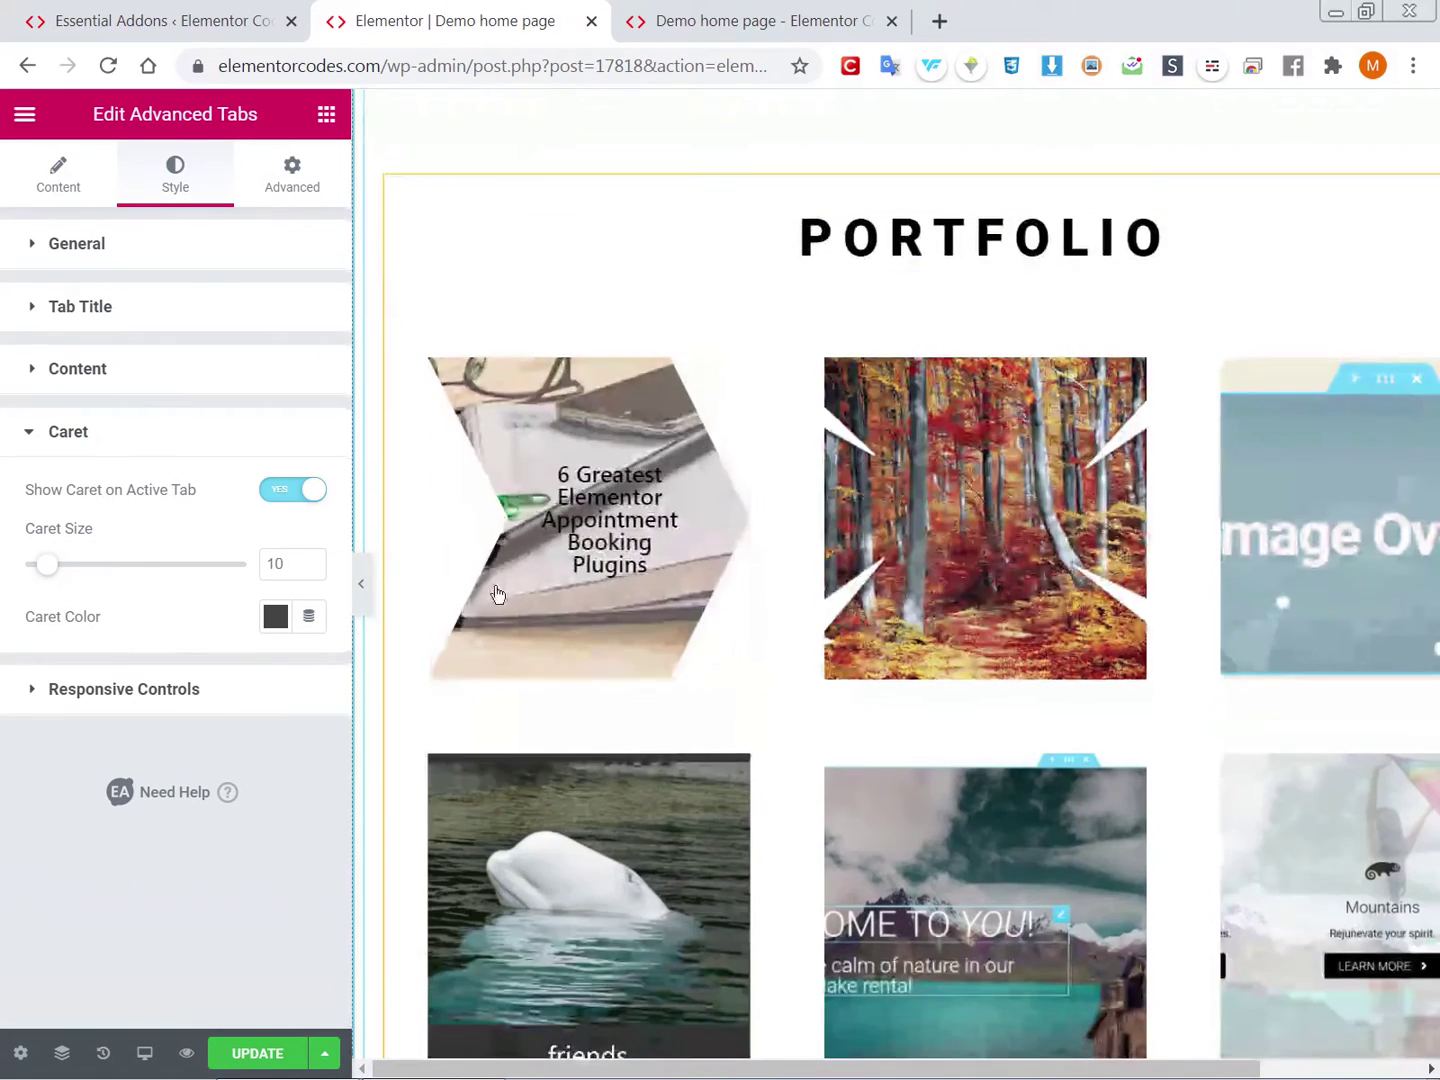
{"action": "scroll", "coordinate": [498, 605], "scroll_direction": "down", "scroll_amount": 8}
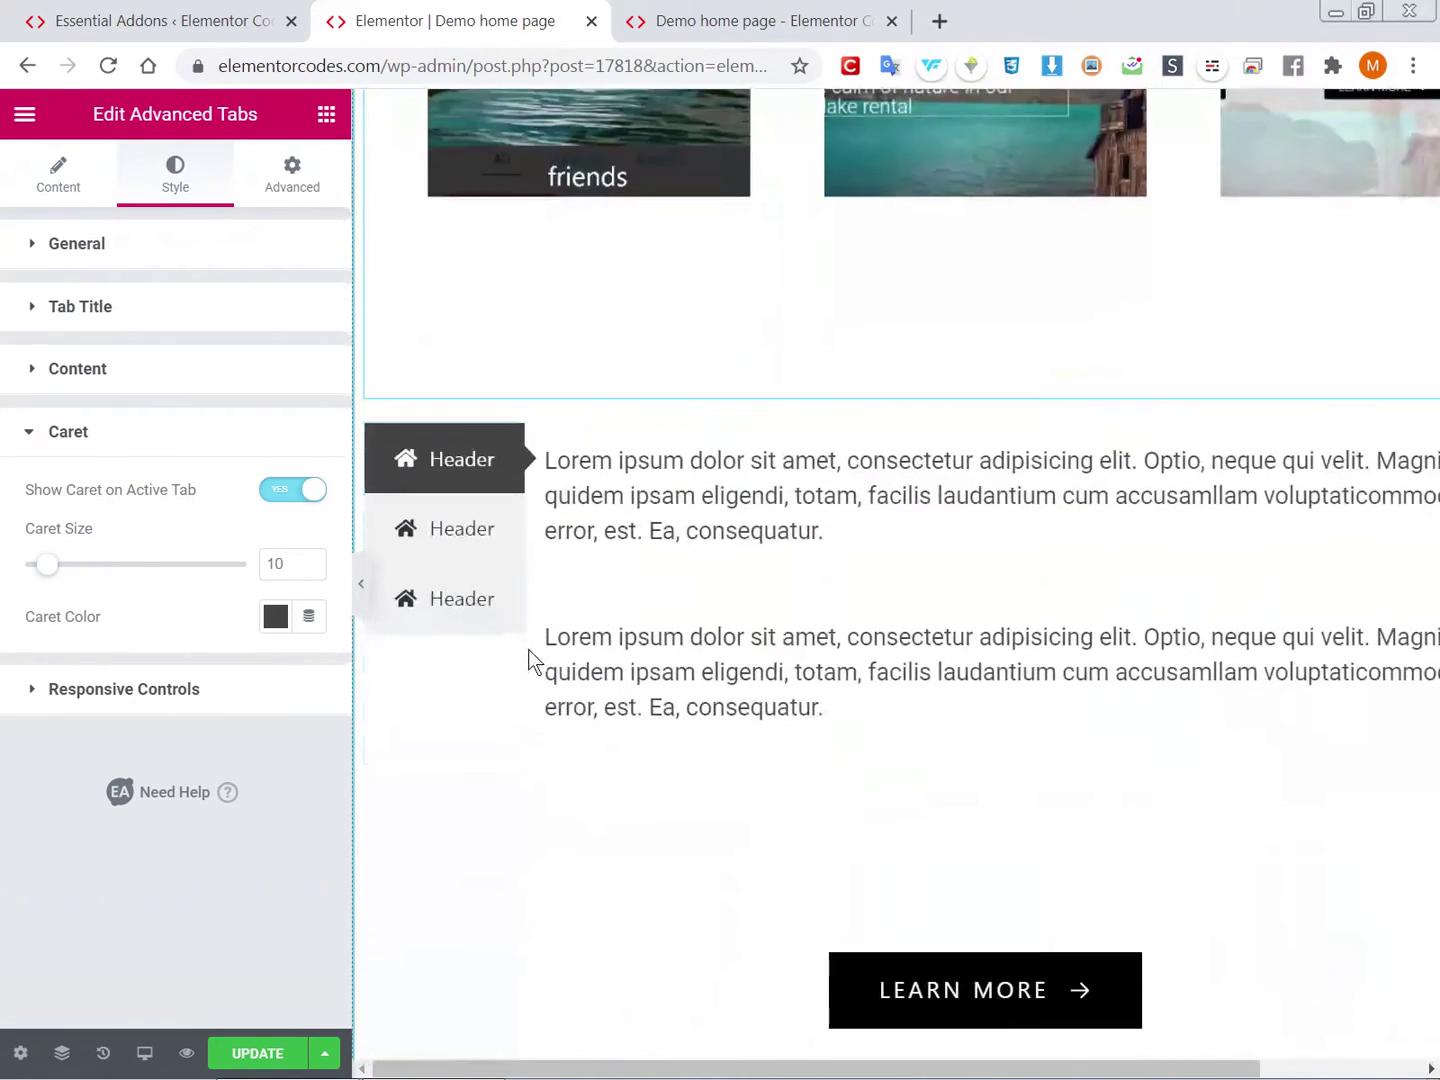
{"action": "left_click", "coordinate": [588, 576]}
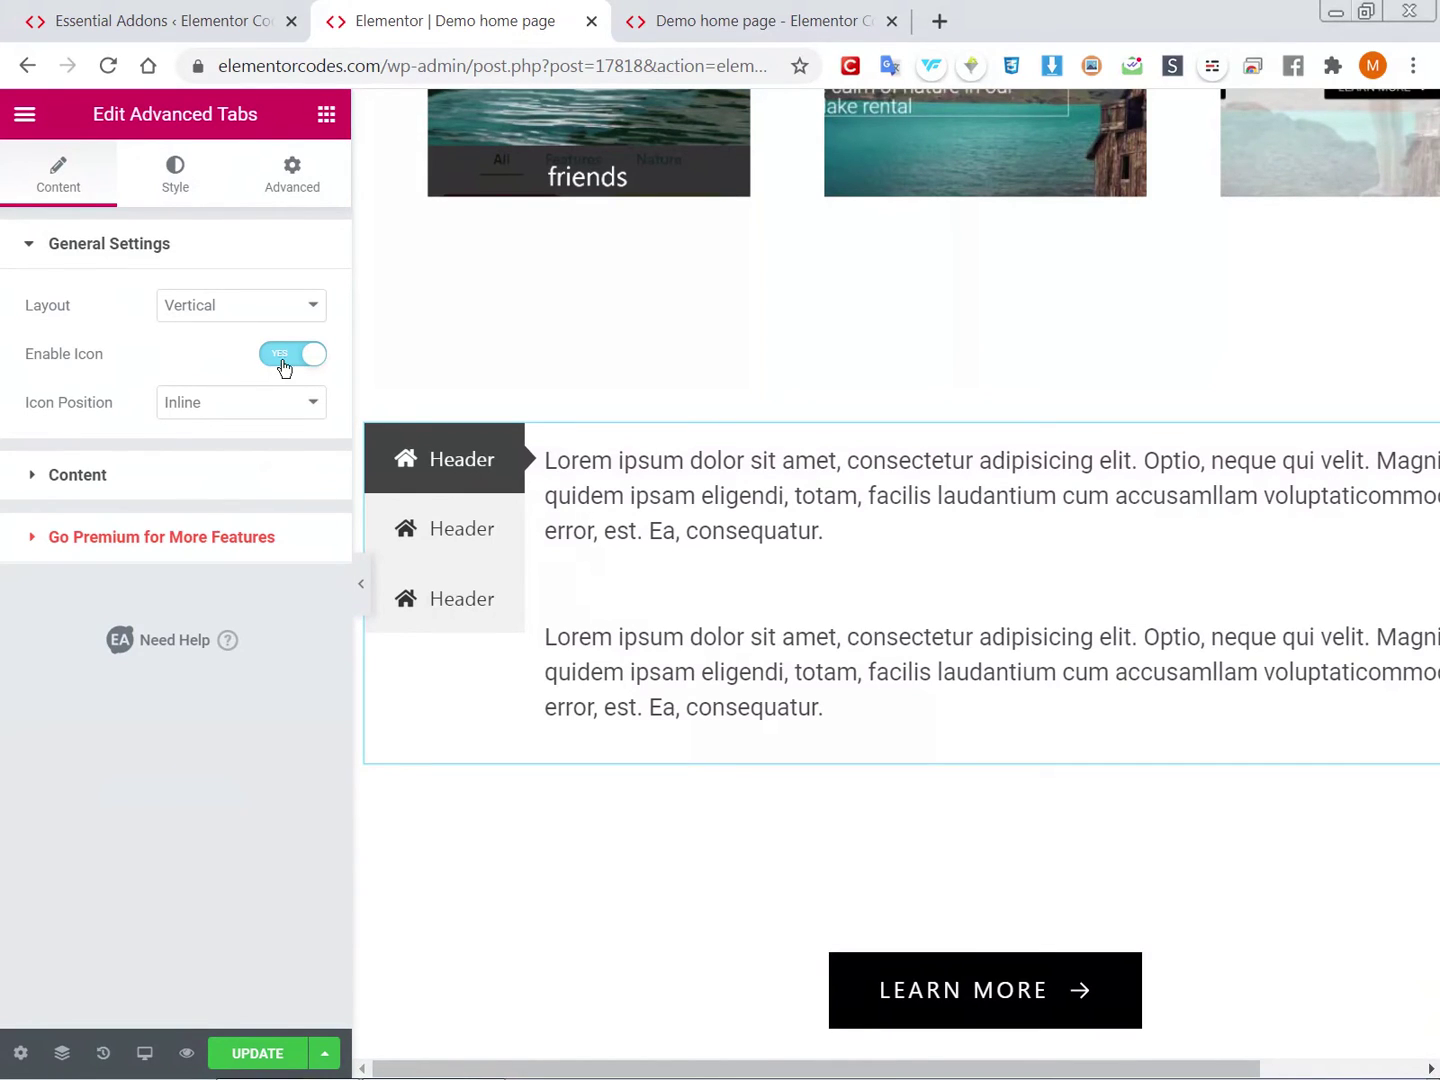
{"action": "left_click", "coordinate": [231, 407]}
{"action": "left_click", "coordinate": [192, 430]}
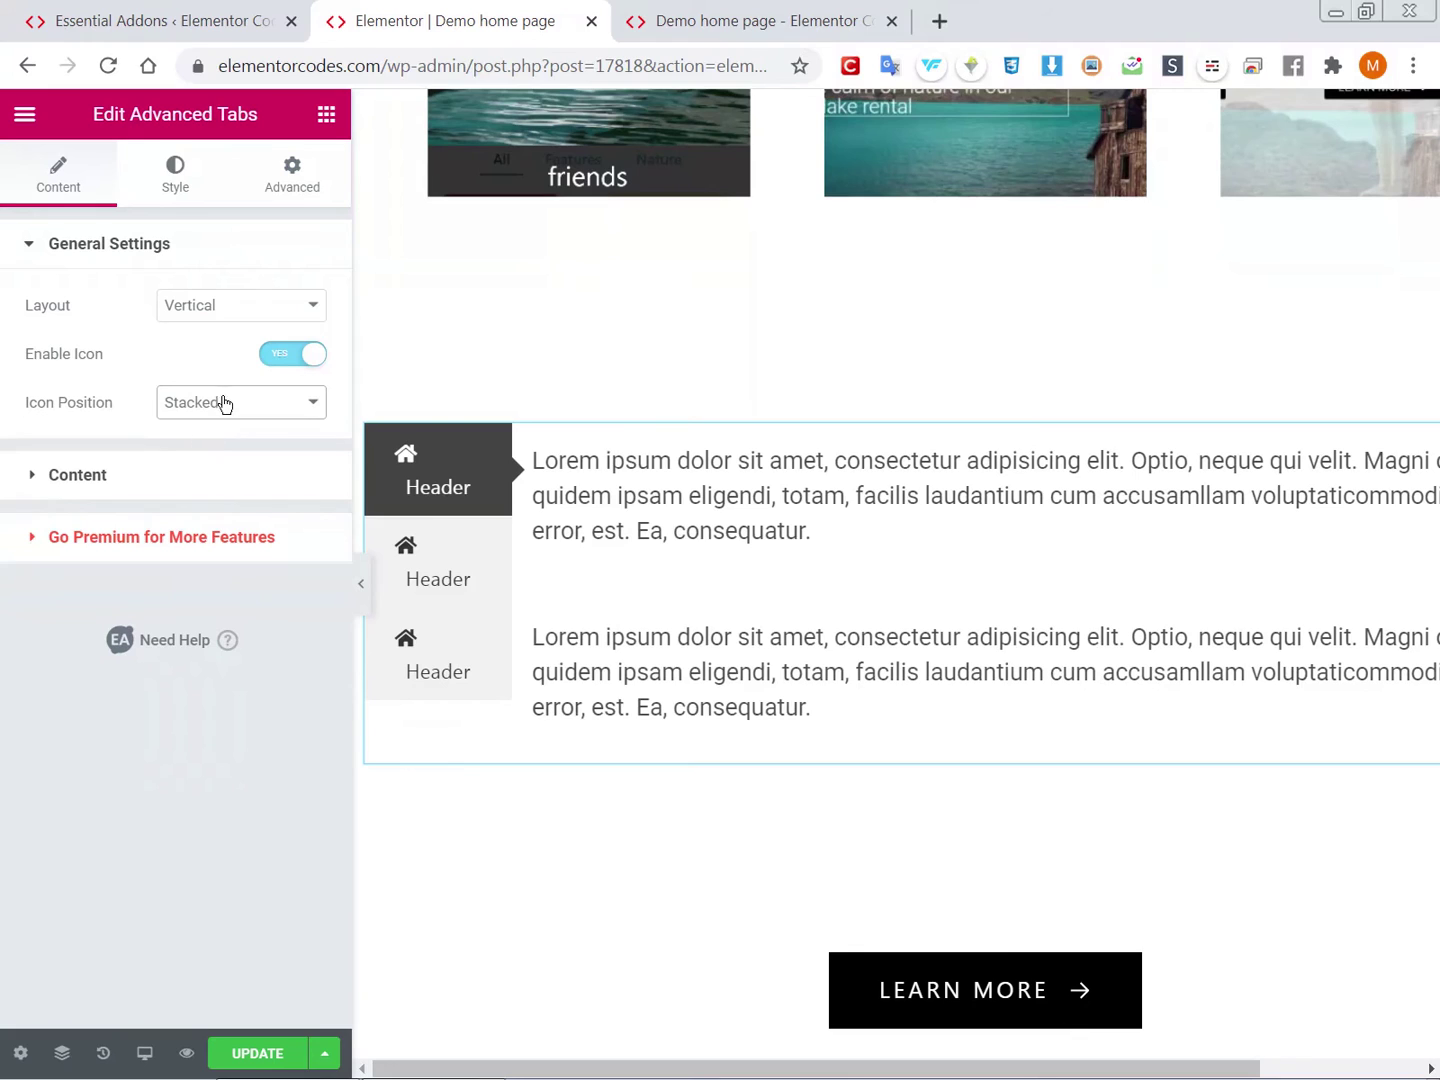
{"action": "left_click", "coordinate": [226, 403]}
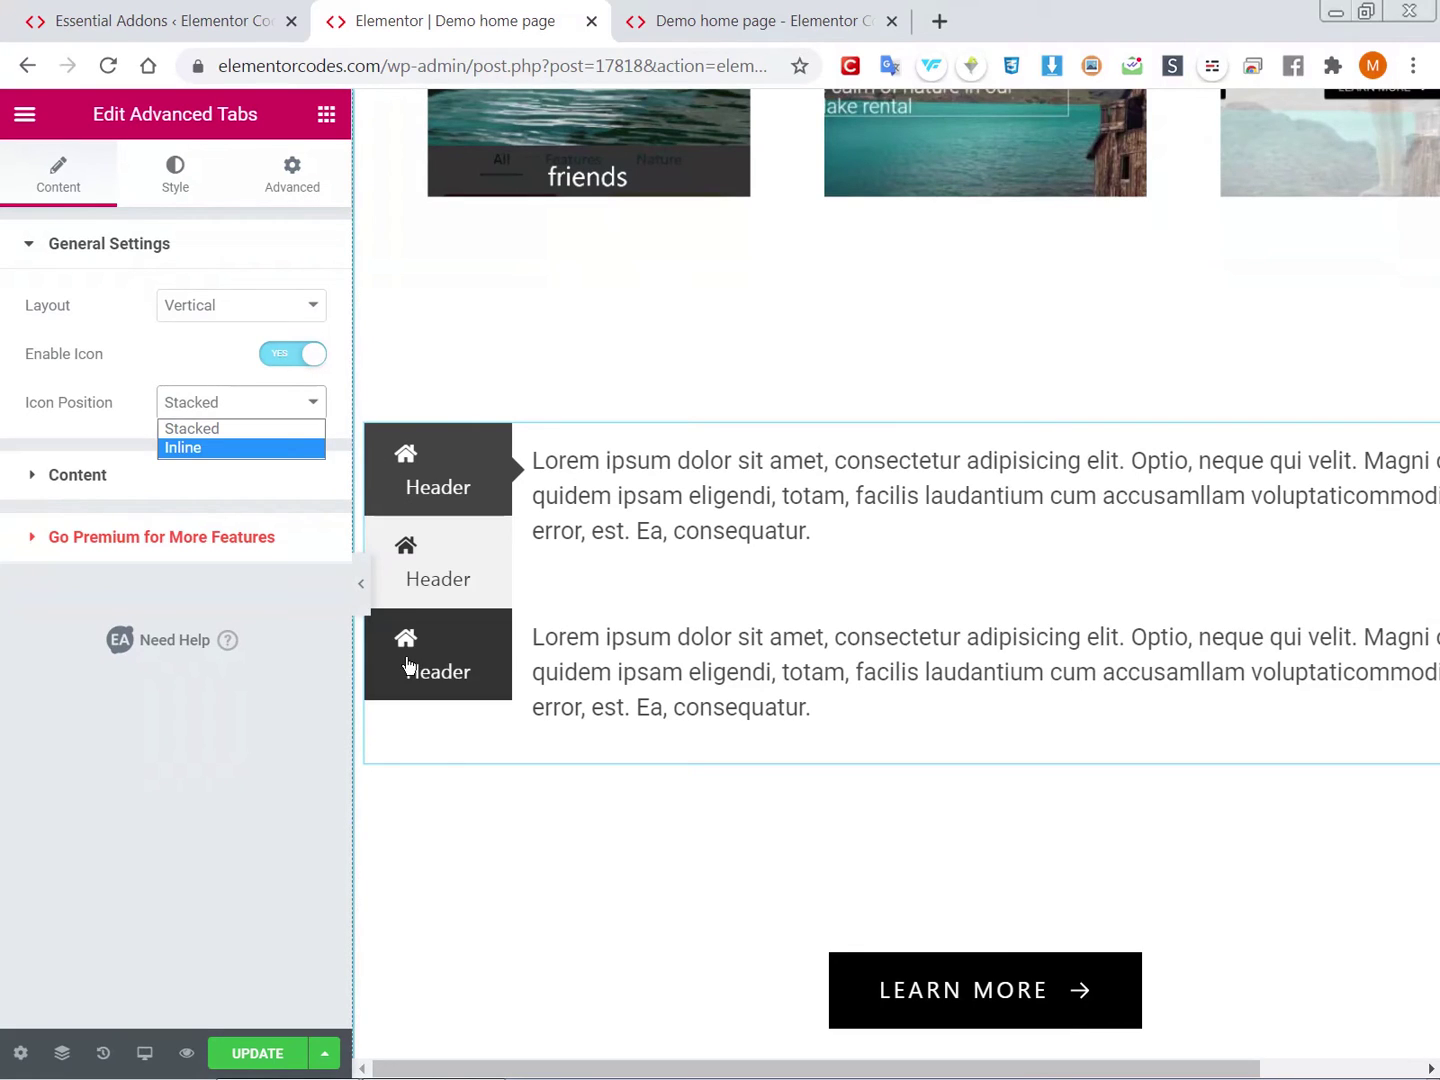
{"action": "left_click", "coordinate": [201, 434]}
{"action": "left_click", "coordinate": [214, 415]}
{"action": "left_click", "coordinate": [218, 449]}
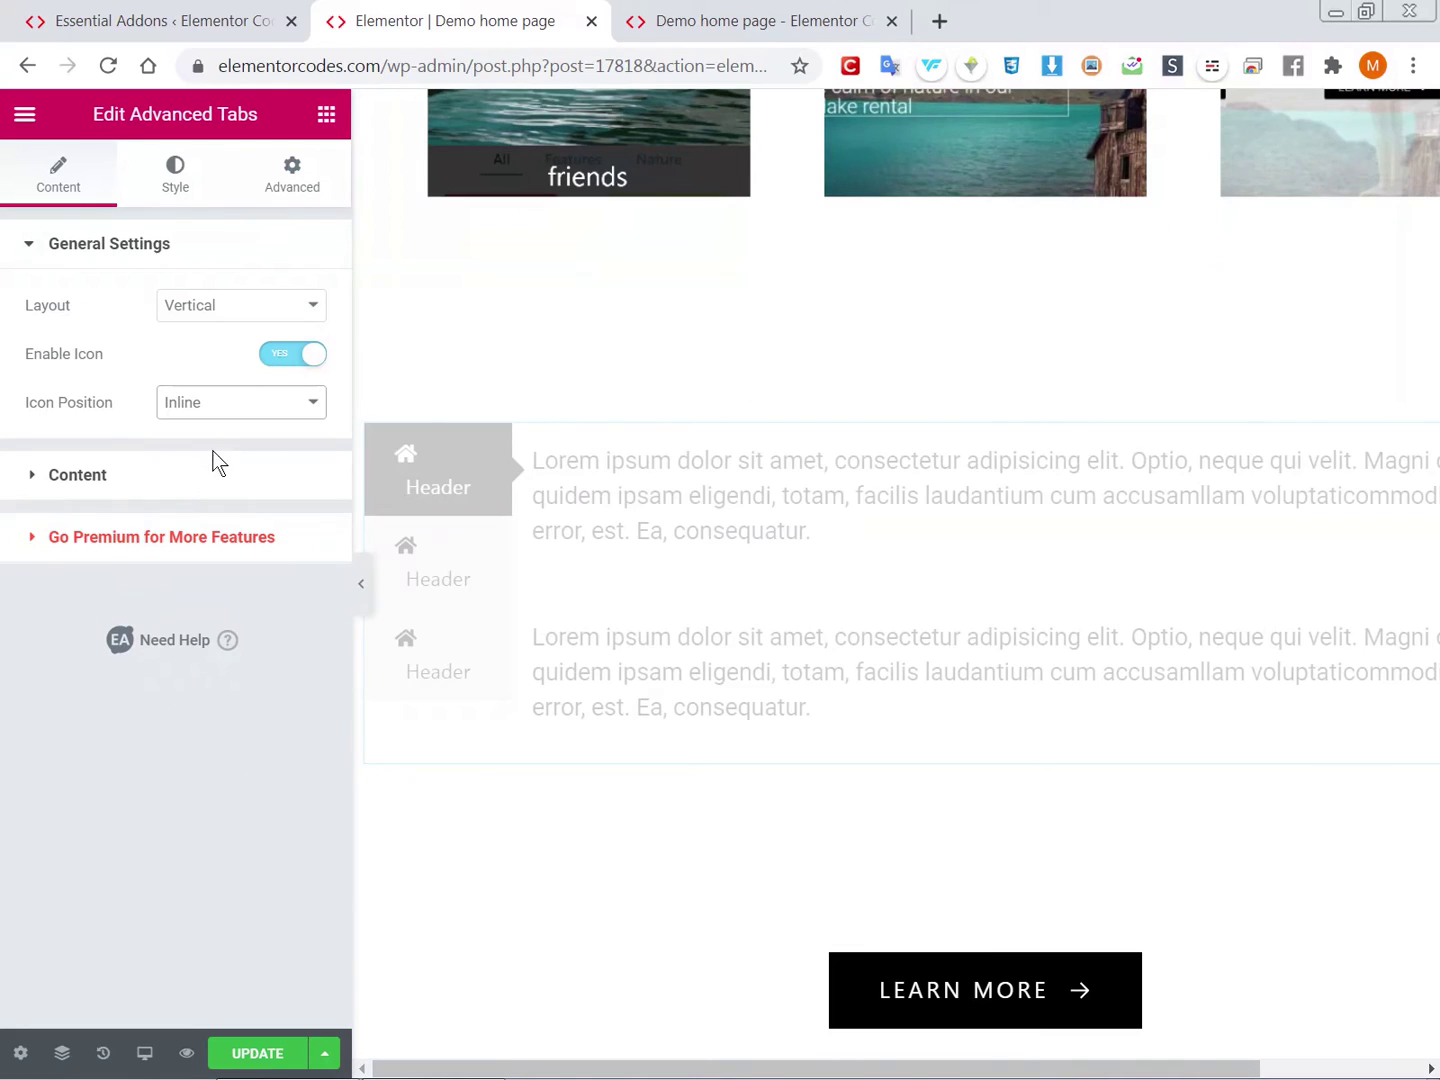
Check the first Header tab's Content Type choices, keeping it as Content.
{"action": "left_click", "coordinate": [112, 481]}
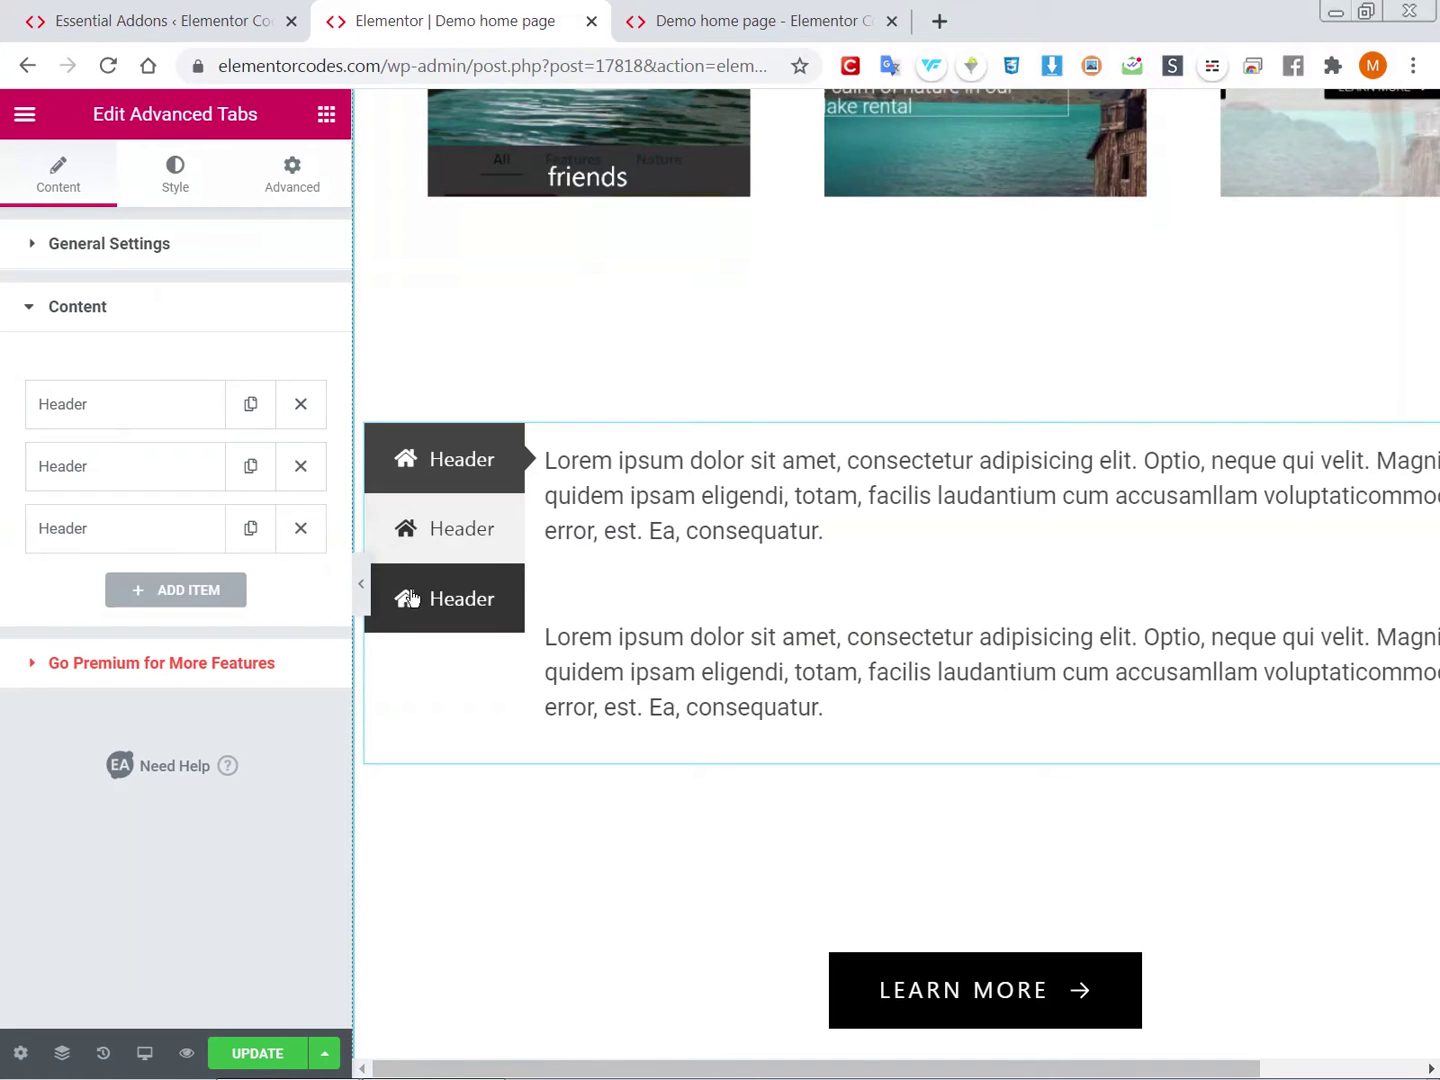
{"action": "left_click", "coordinate": [176, 425]}
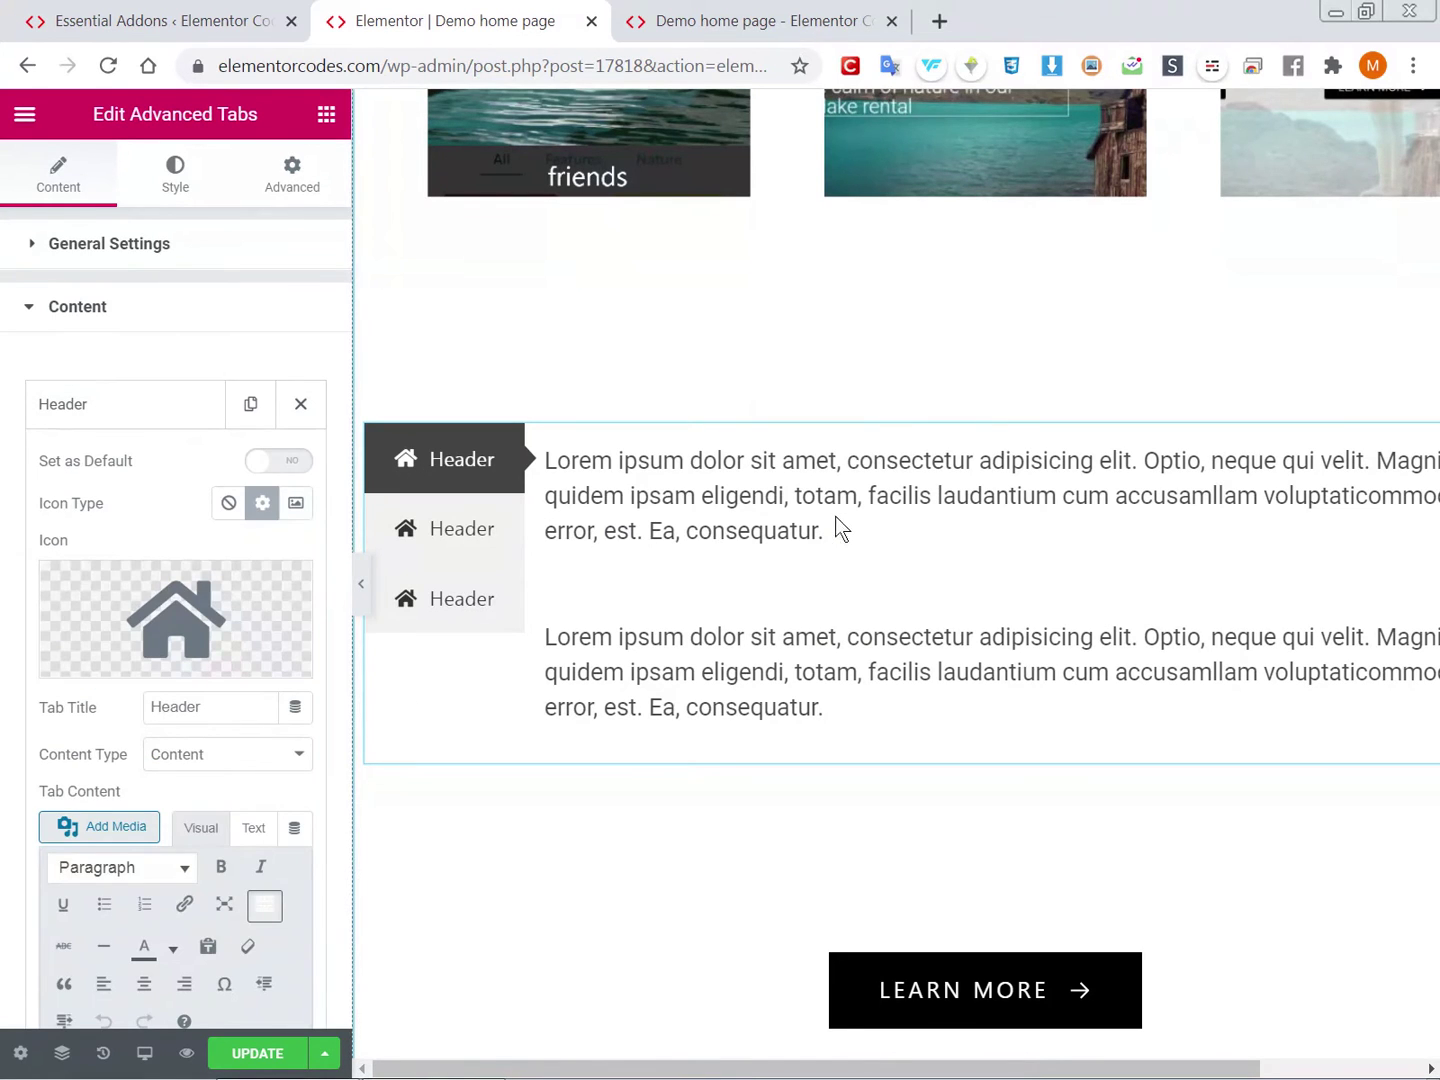
{"action": "left_click", "coordinate": [218, 751]}
{"action": "left_click", "coordinate": [35, 732]}
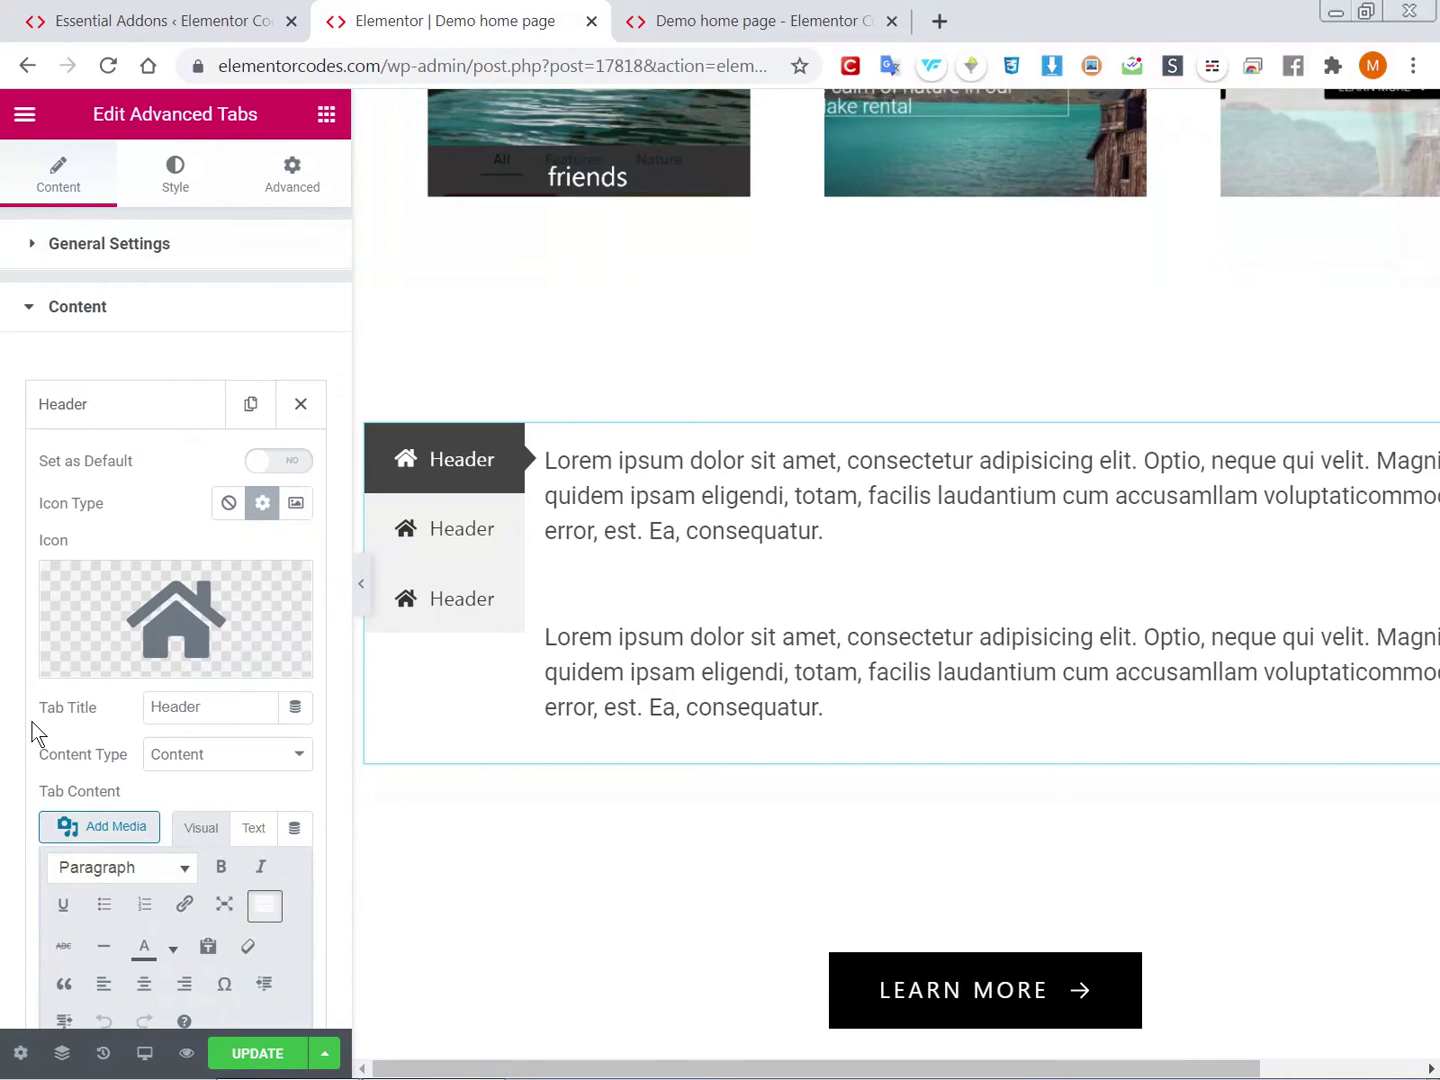
Collapse the first Header item and scroll to the tabs widget with titles below content.
{"action": "scroll", "coordinate": [594, 627], "scroll_direction": "down", "scroll_amount": 1}
{"action": "scroll", "coordinate": [126, 370], "scroll_direction": "down", "scroll_amount": 2}
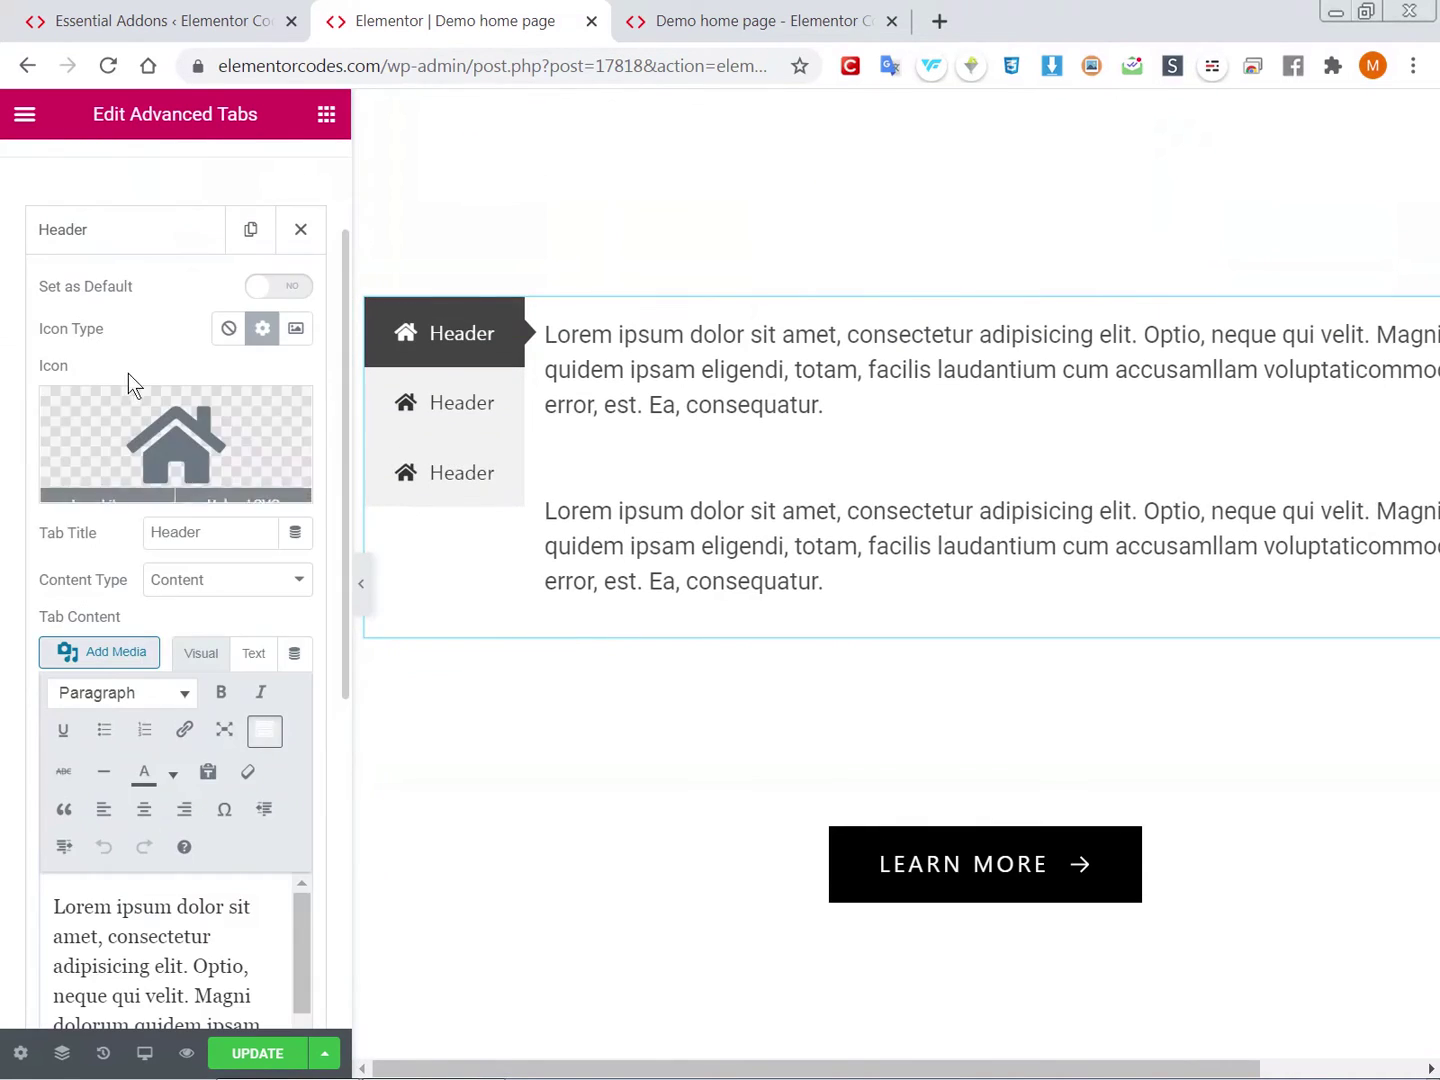
{"action": "left_click", "coordinate": [113, 237]}
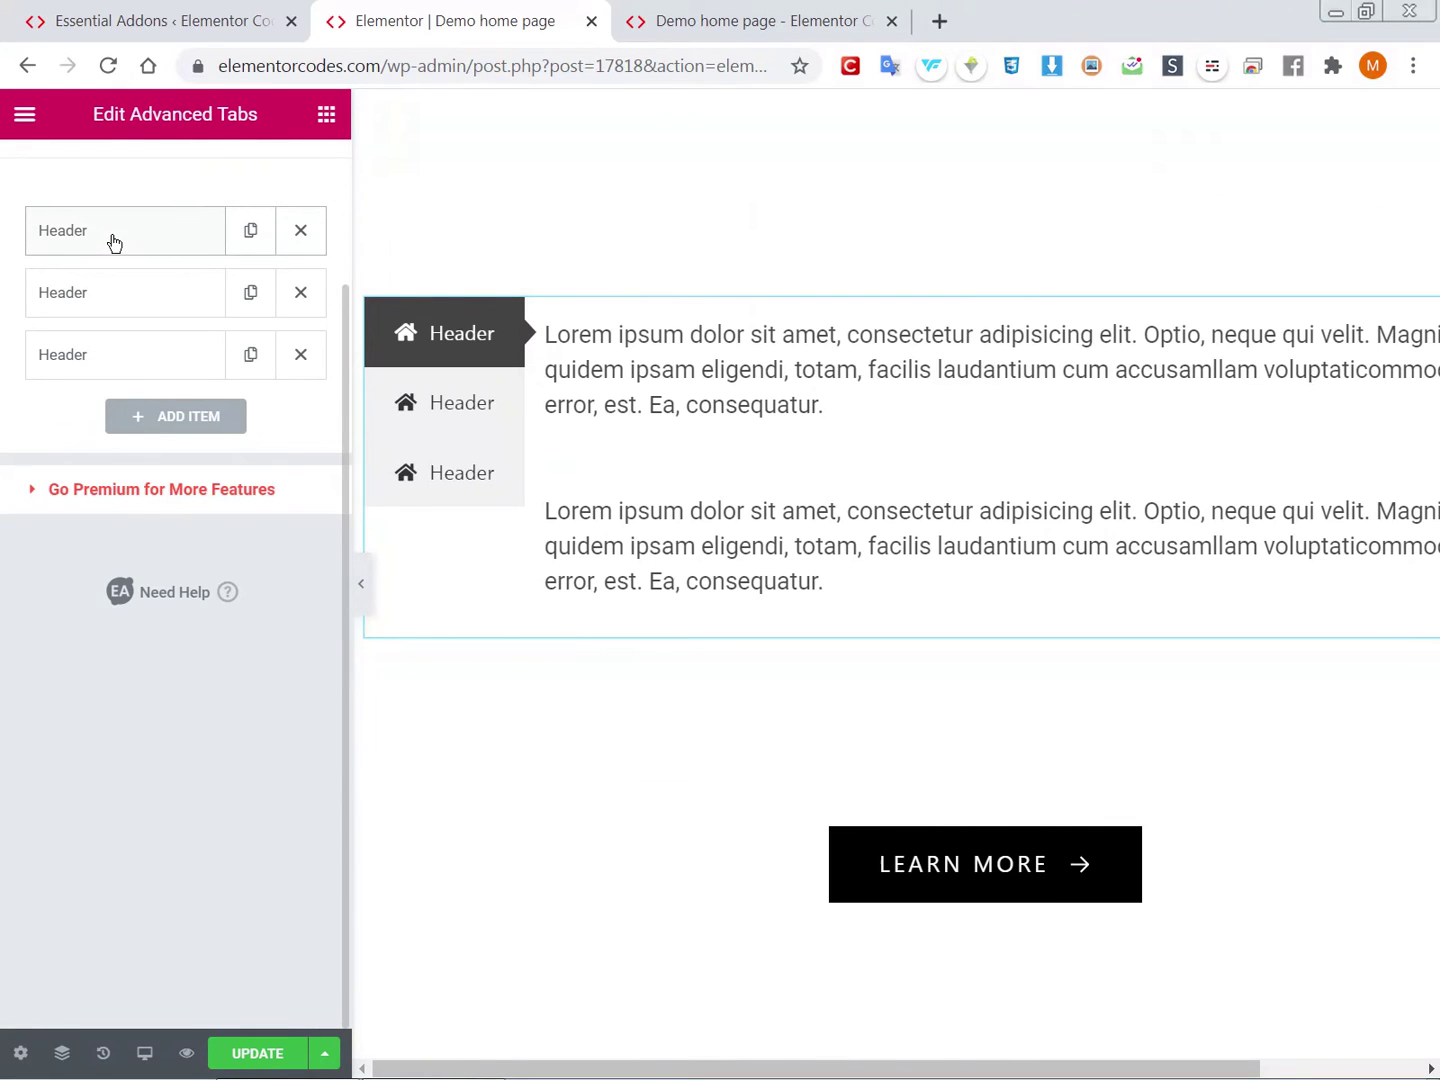
{"action": "scroll", "coordinate": [508, 476], "scroll_direction": "down", "scroll_amount": 6}
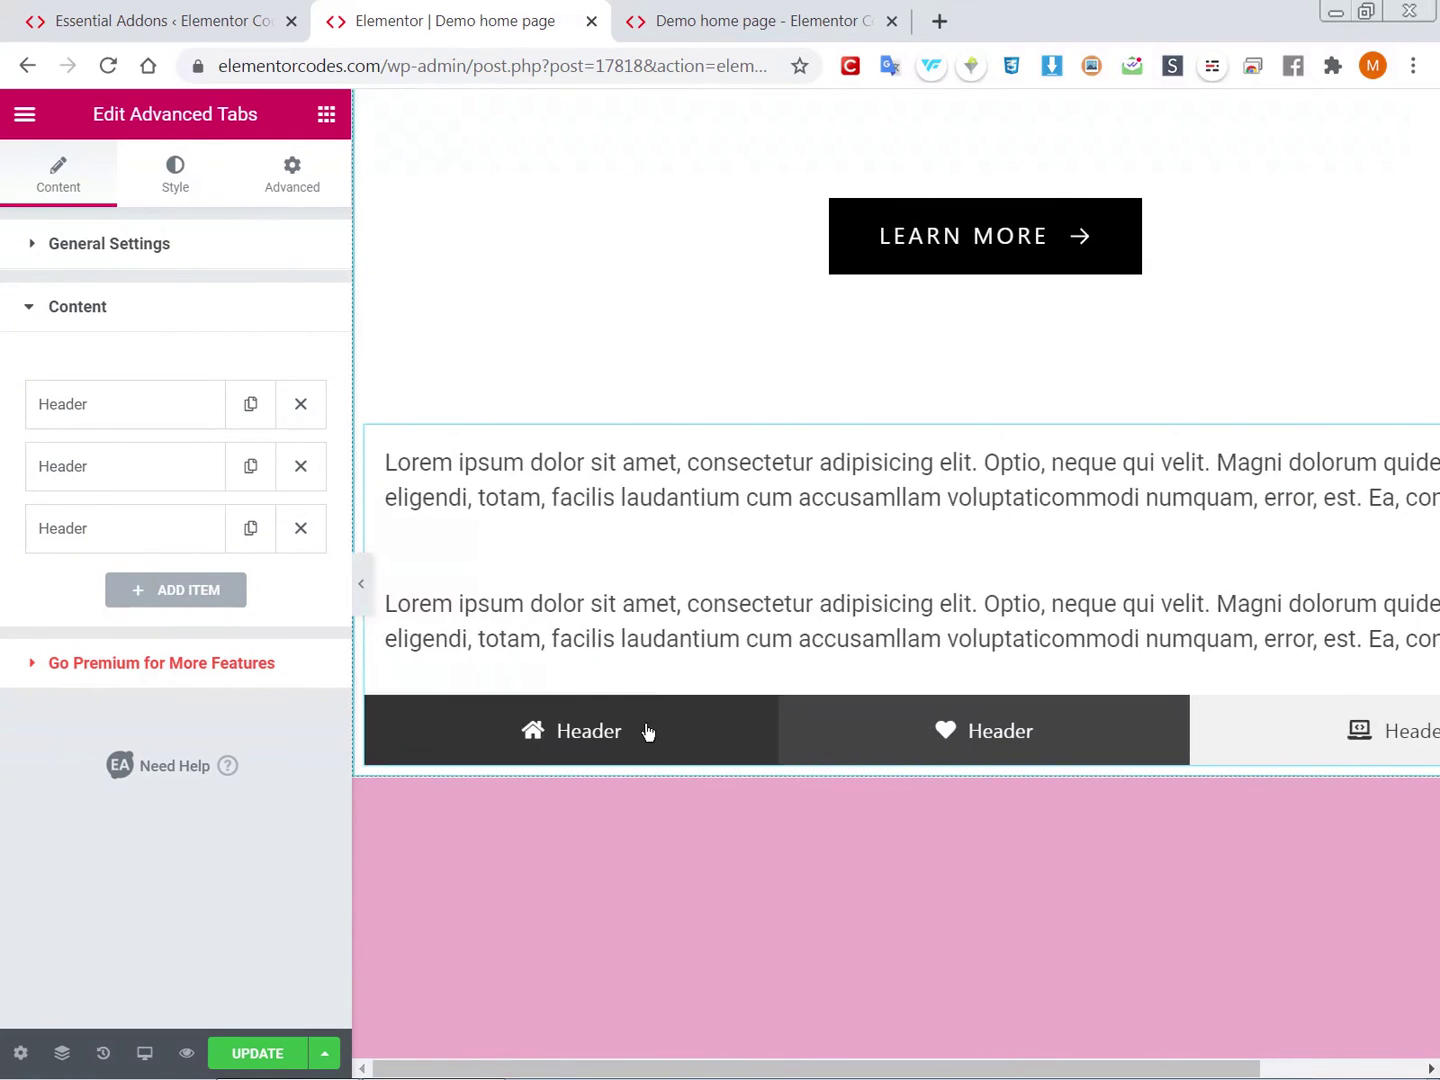
Open the lower widget's Advanced > Custom CSS code editor.
{"action": "left_click", "coordinate": [262, 197]}
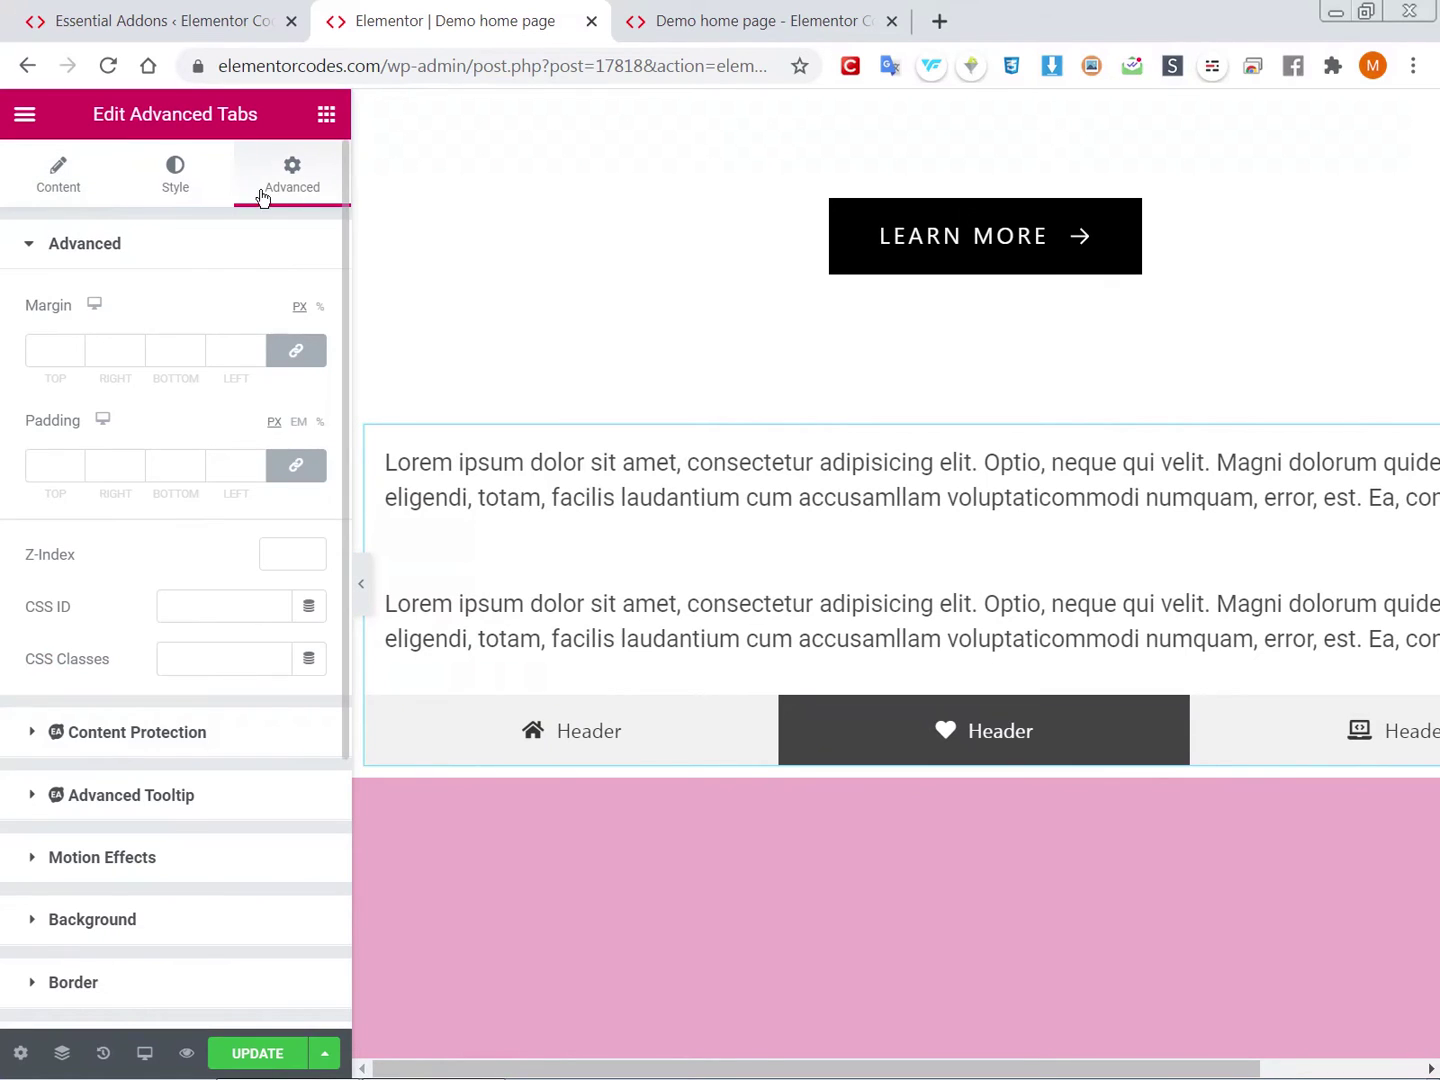
{"action": "scroll", "coordinate": [290, 601], "scroll_direction": "down", "scroll_amount": 4}
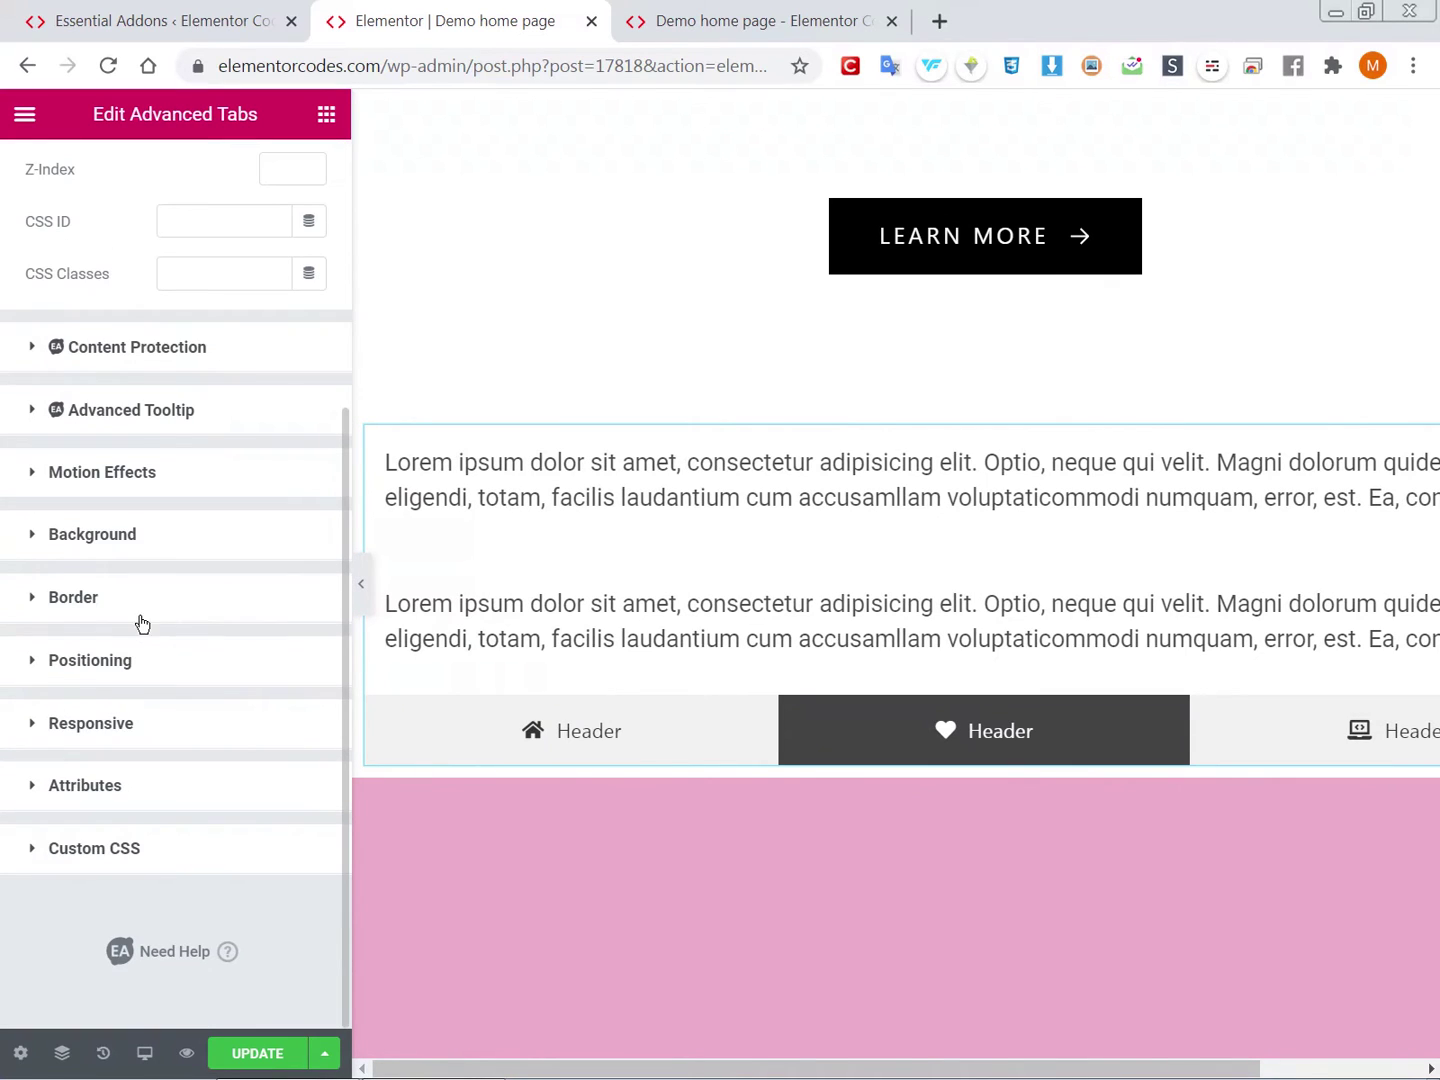
{"action": "left_click", "coordinate": [90, 851]}
{"action": "scroll", "coordinate": [125, 785], "scroll_direction": "down", "scroll_amount": 3}
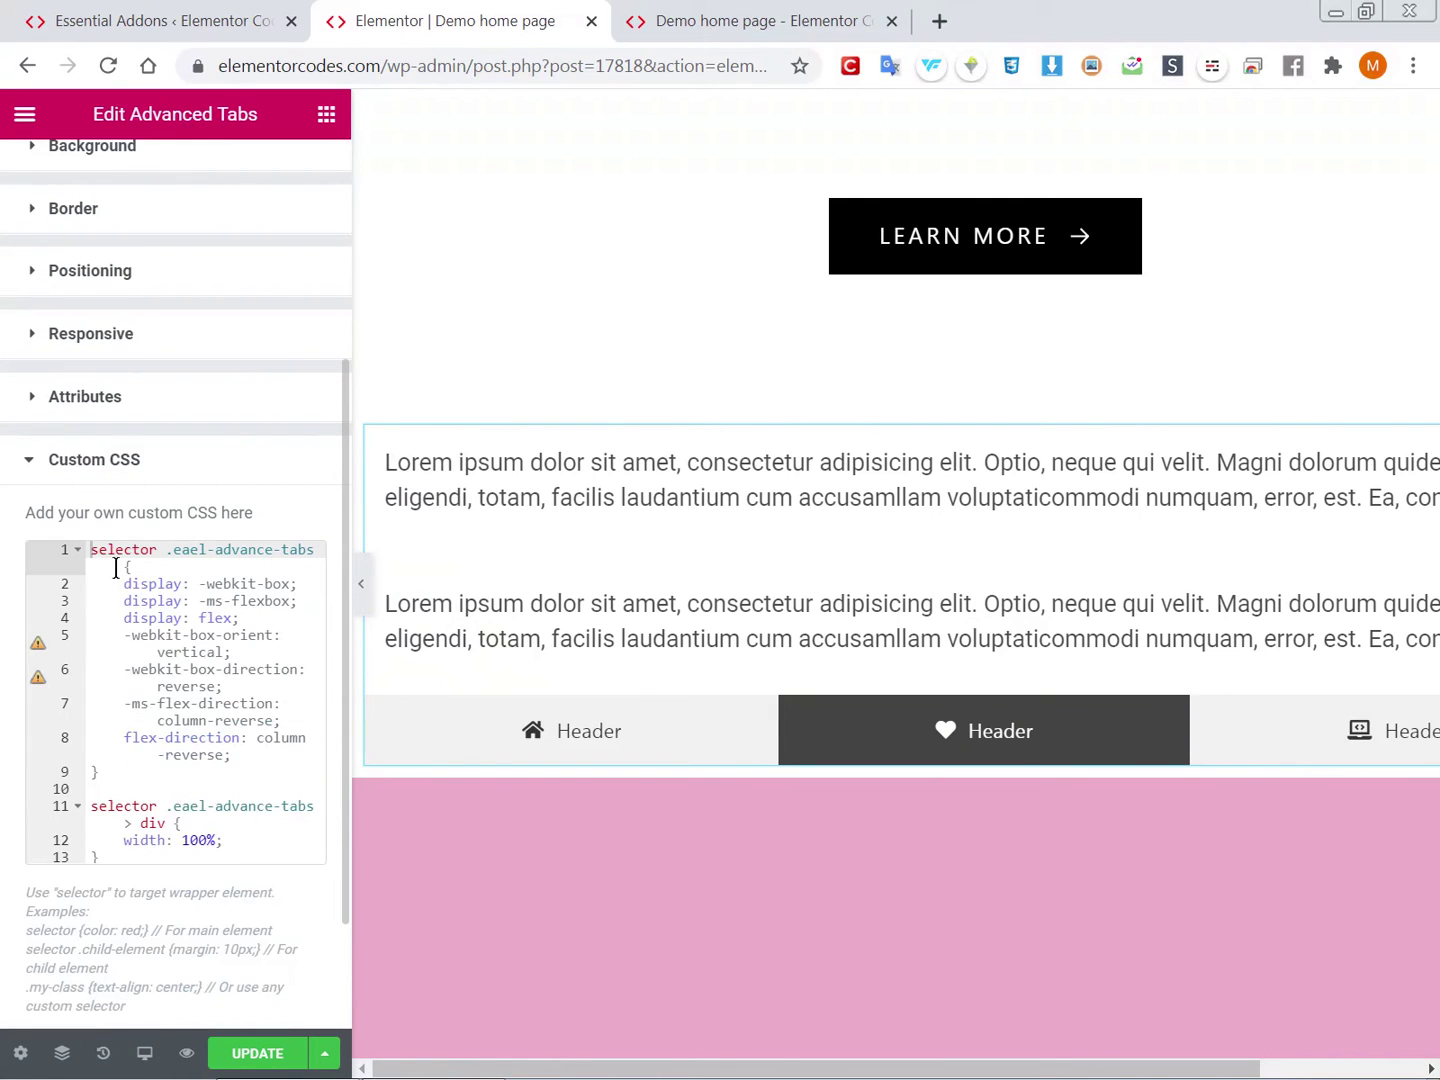
{"action": "left_click", "coordinate": [177, 598]}
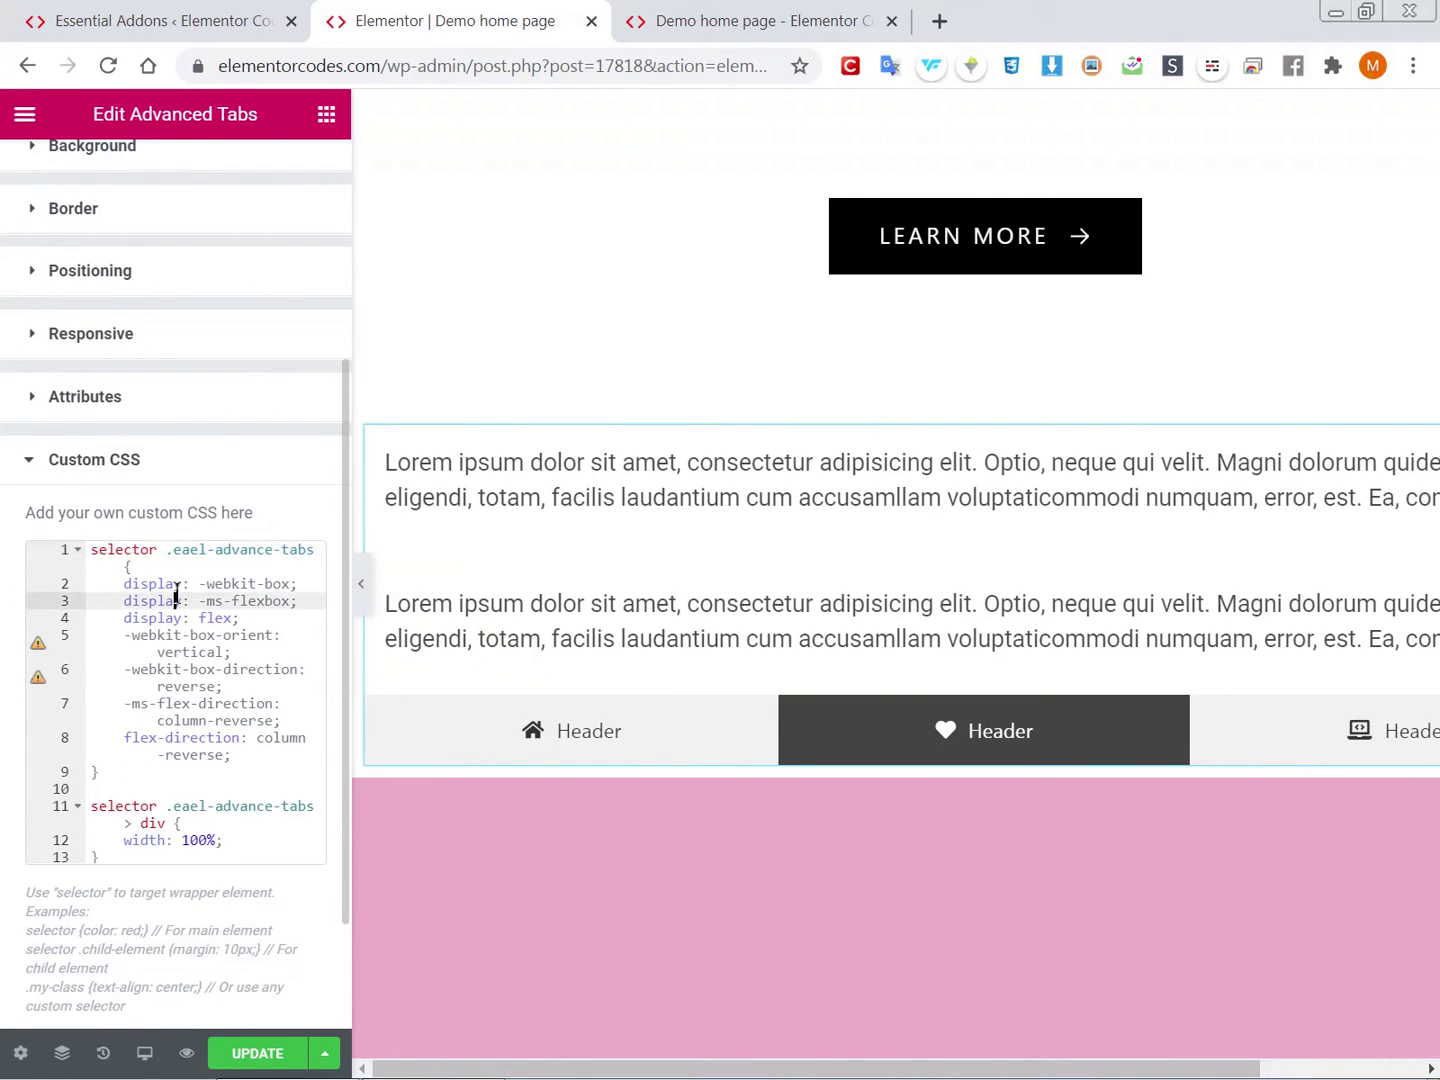
Delete the column-reverse CSS to compare, restore it with Ctrl+Z, and test the third and first tabs.
{"action": "key", "text": "ctrl+a"}
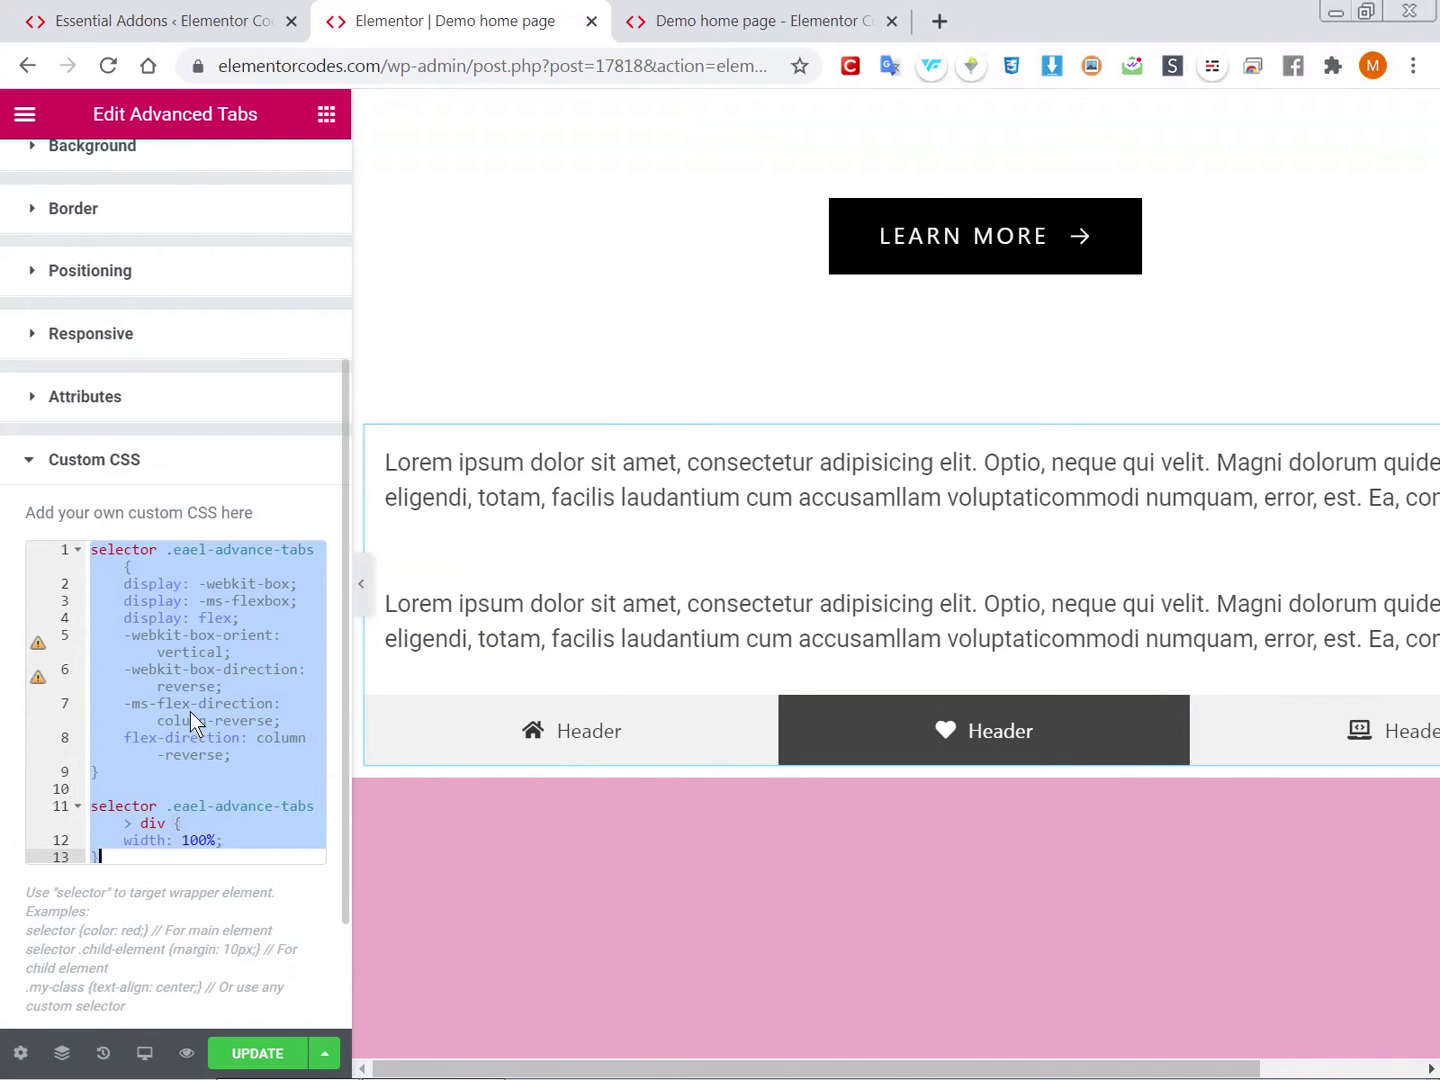
{"action": "key", "text": "BackSpace"}
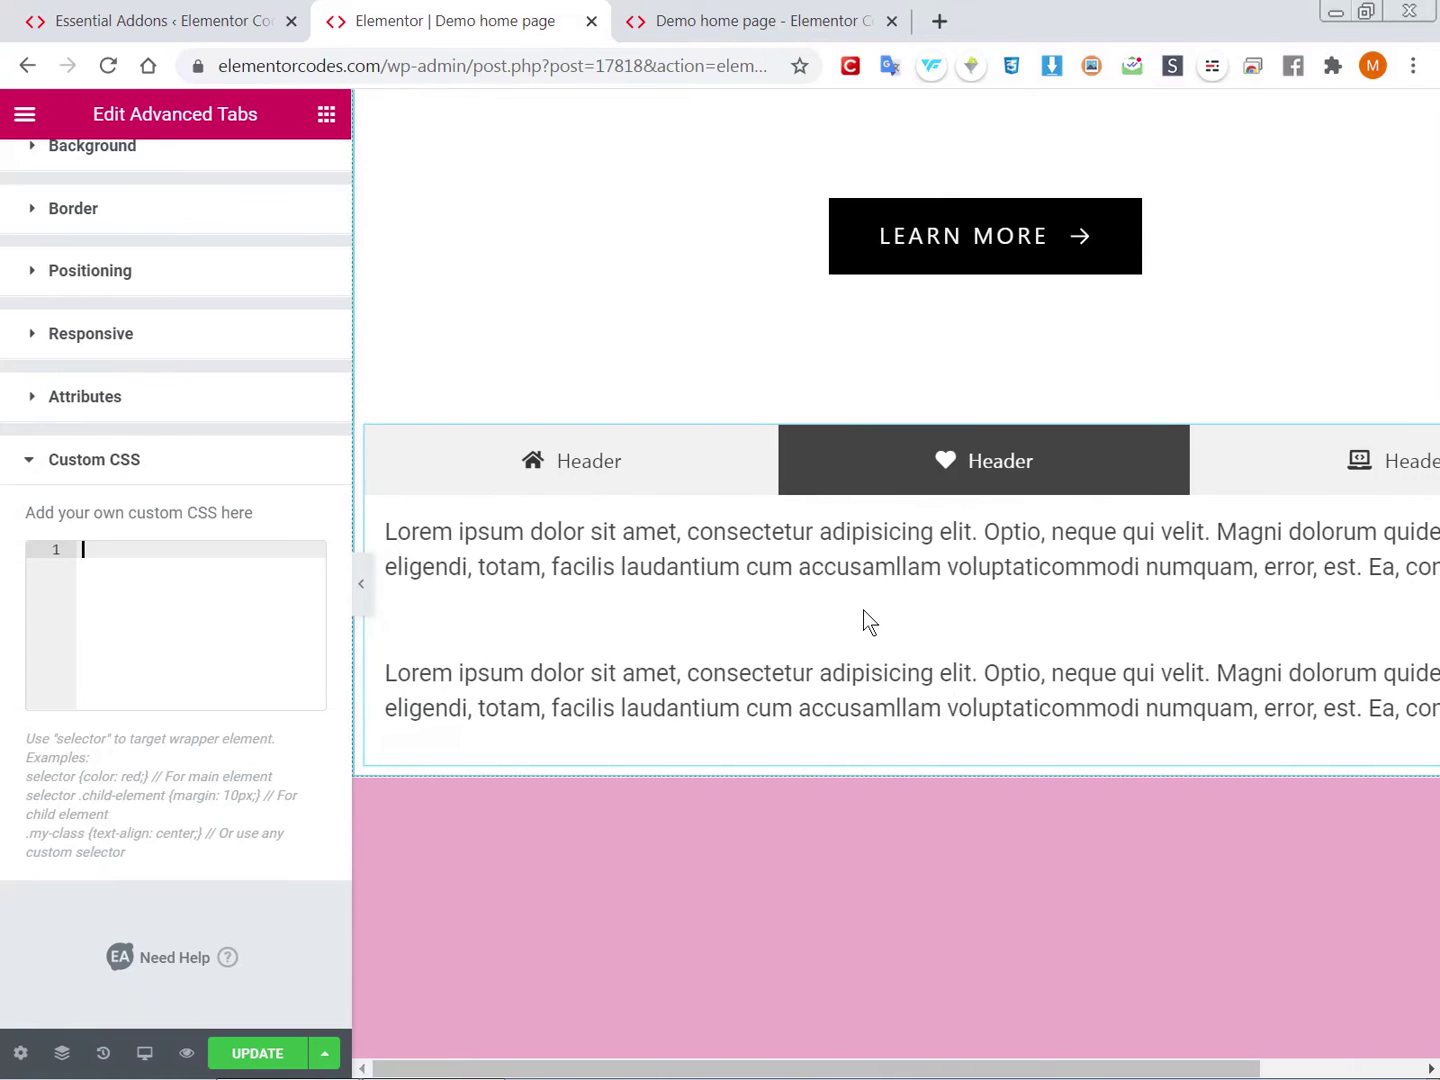
{"action": "key", "text": "ctrl+z"}
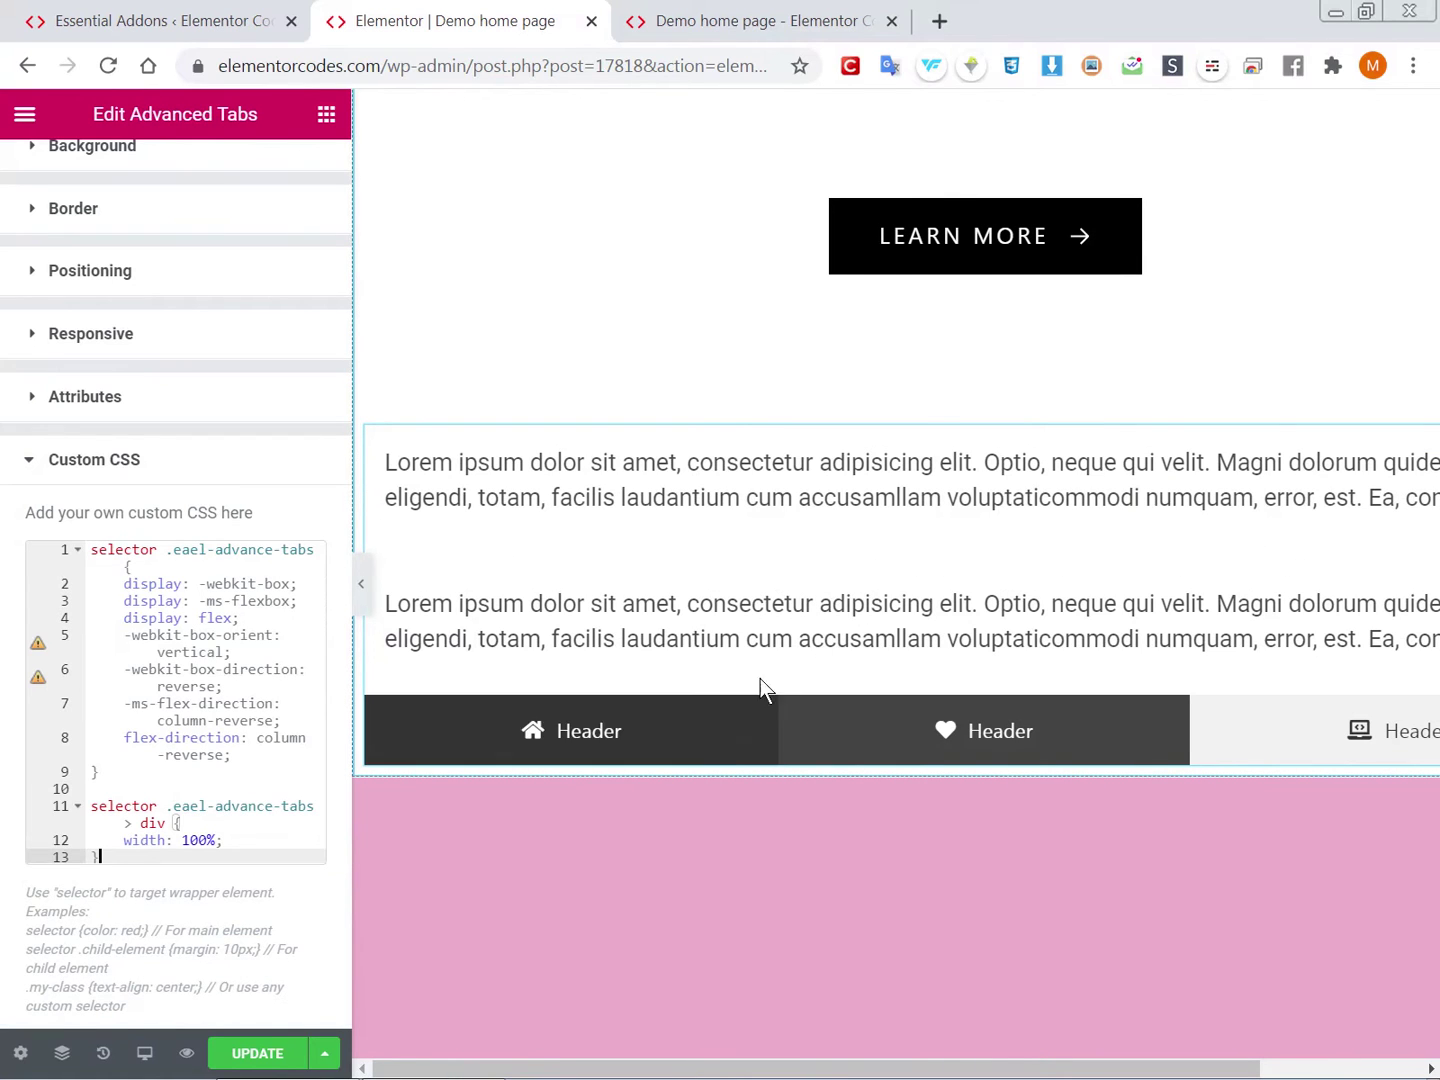
{"action": "left_click", "coordinate": [1131, 733]}
{"action": "left_click", "coordinate": [512, 717]}
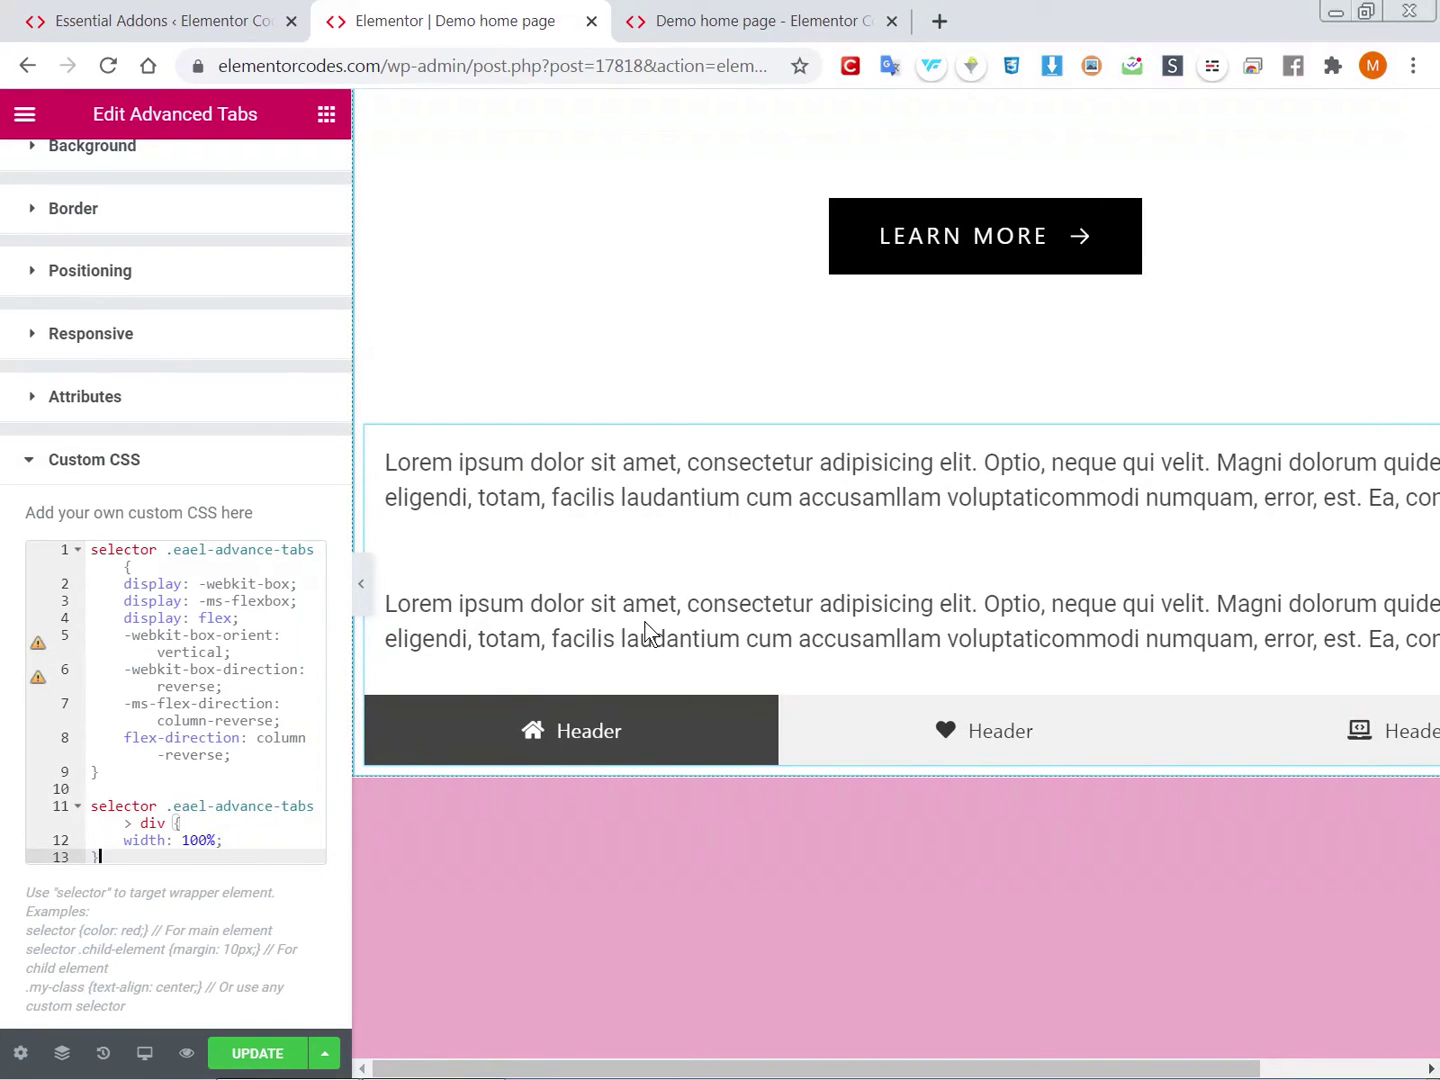
{"action": "scroll", "coordinate": [645, 630], "scroll_direction": "up", "scroll_amount": 1}
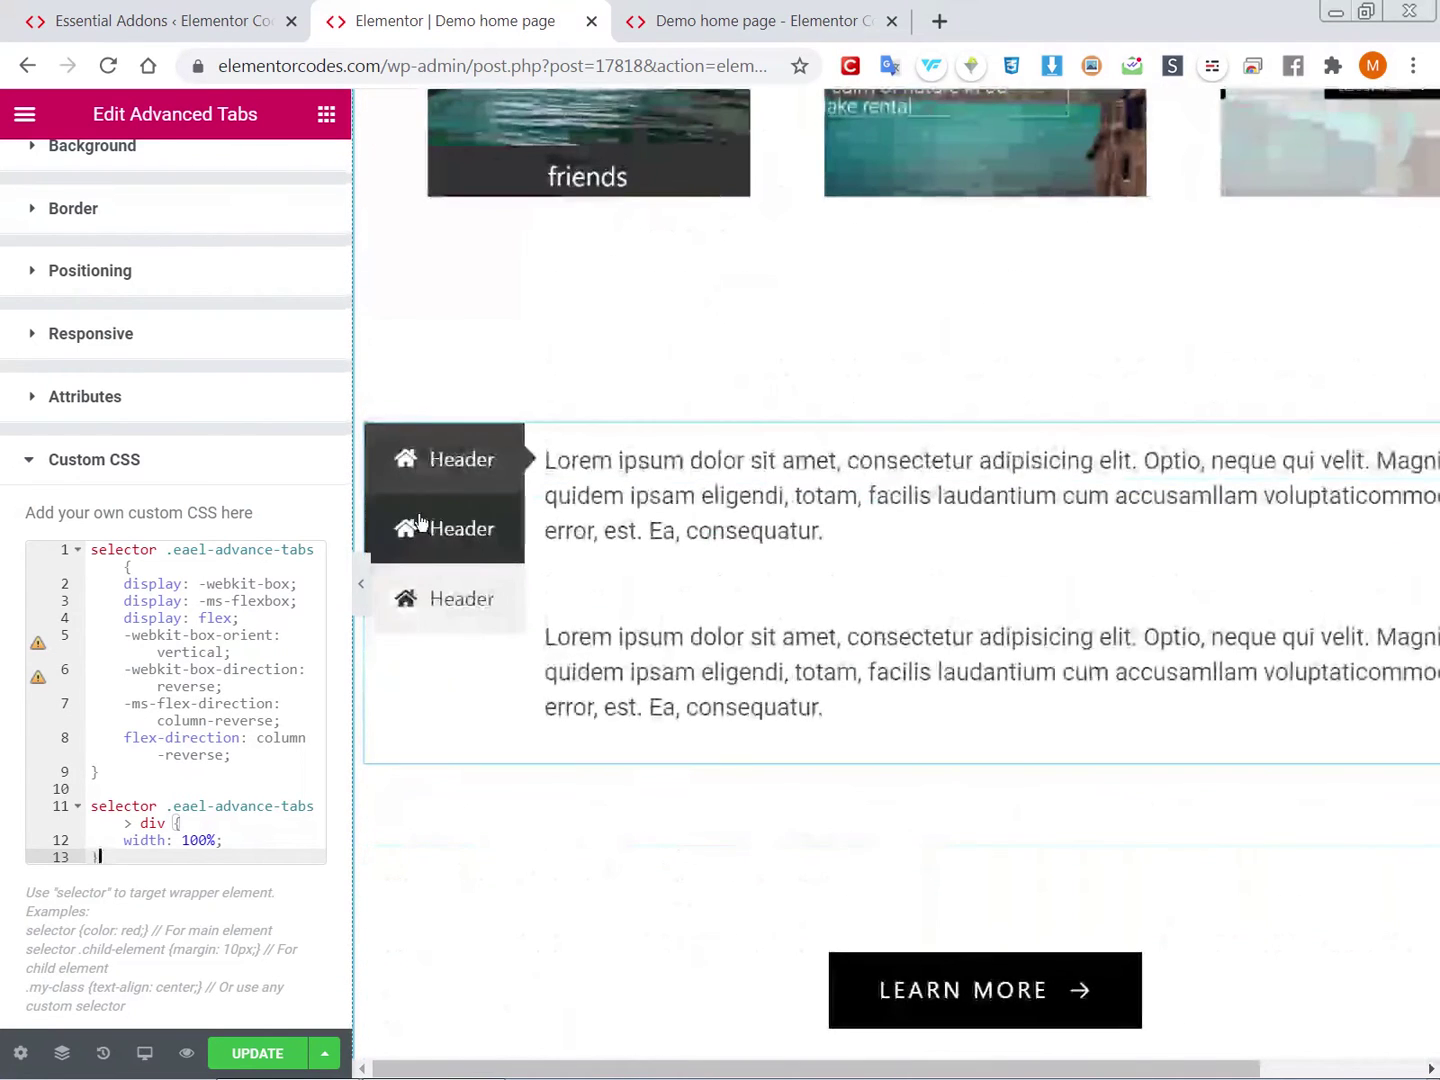
{"action": "scroll", "coordinate": [450, 551], "scroll_direction": "up", "scroll_amount": 6}
{"action": "scroll", "coordinate": [491, 589], "scroll_direction": "up", "scroll_amount": 6}
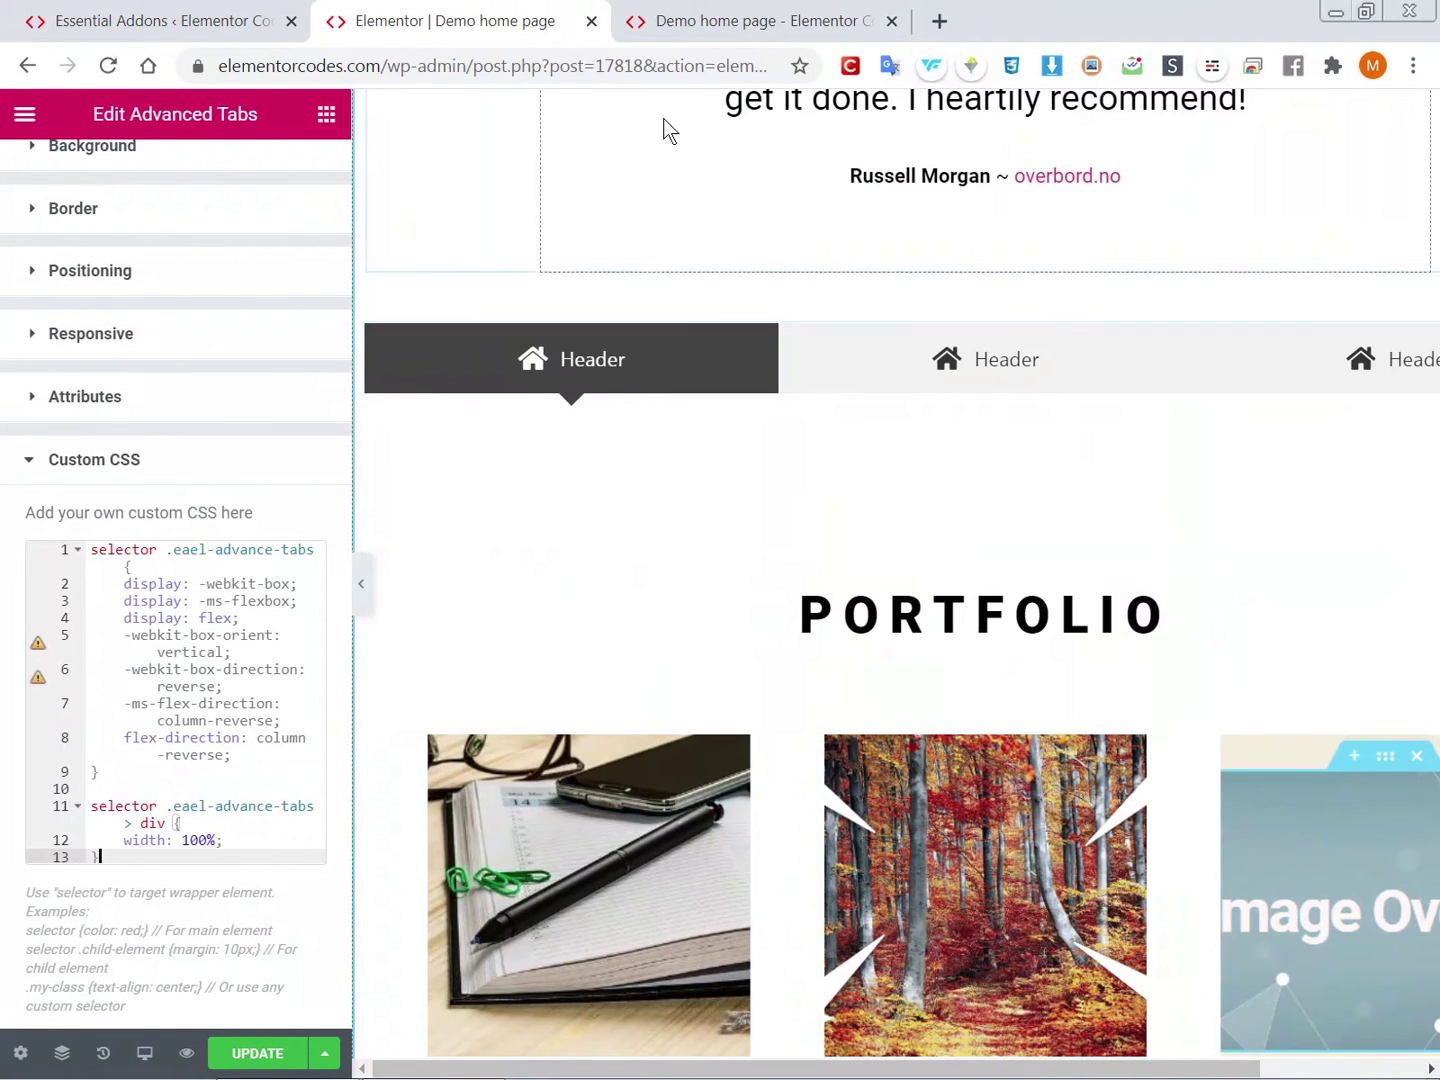
Go to the Essential Addons Elements settings and scroll to the enabled Advanced Tabs toggle.
{"action": "left_click", "coordinate": [176, 13]}
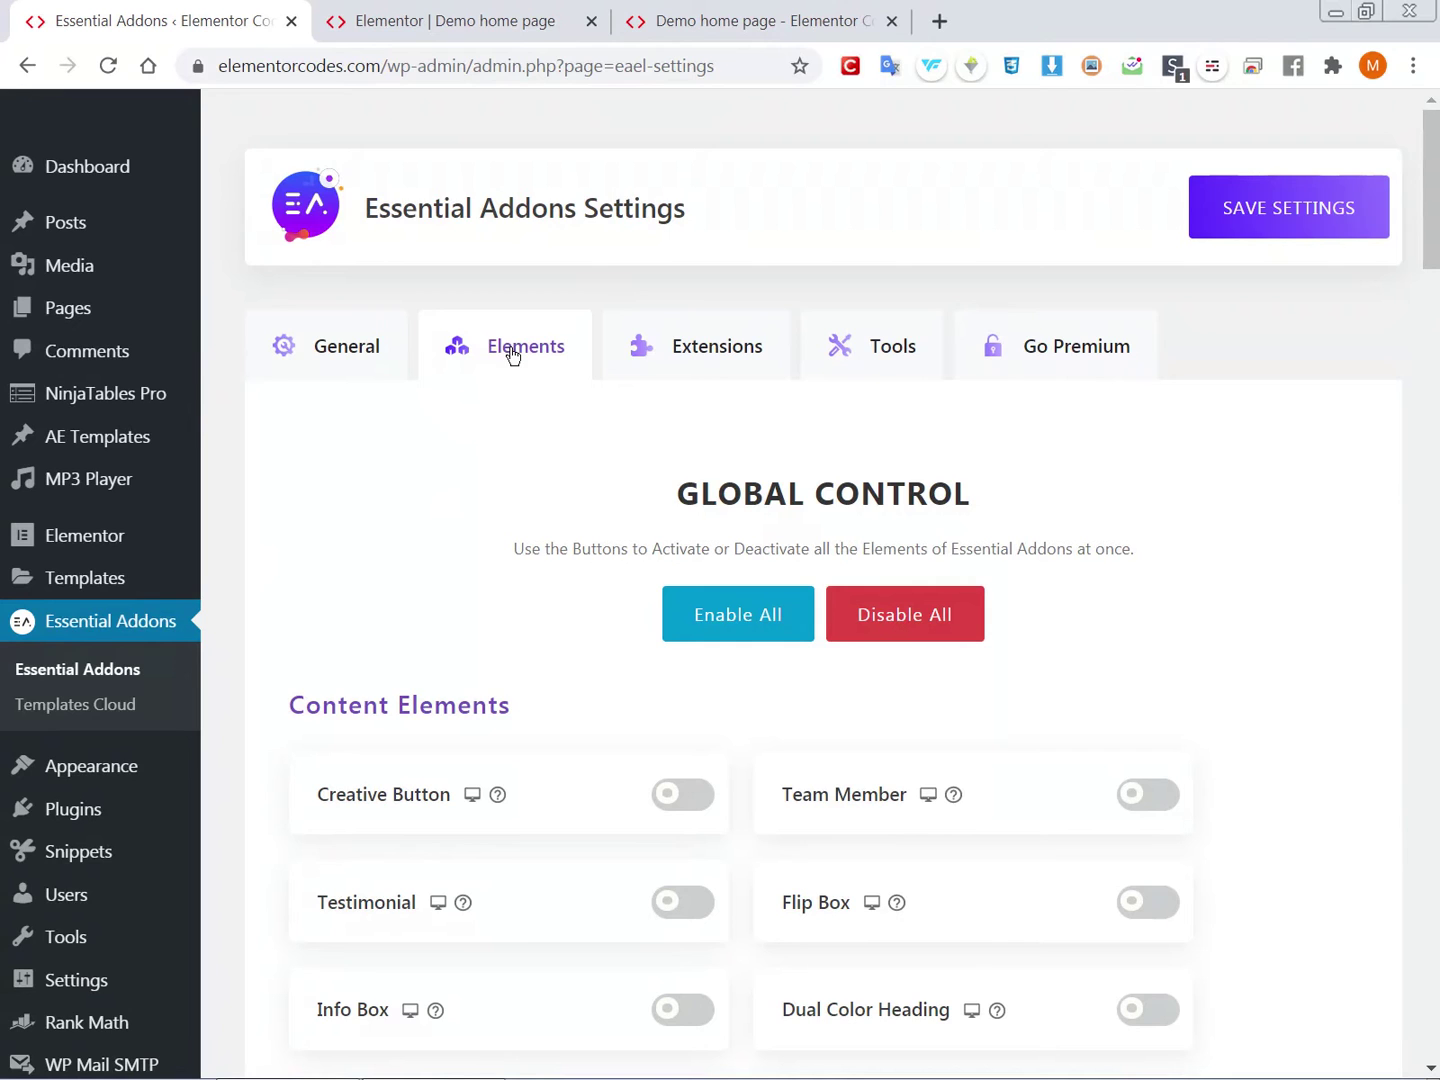
{"action": "scroll", "coordinate": [640, 522], "scroll_direction": "down", "scroll_amount": 3}
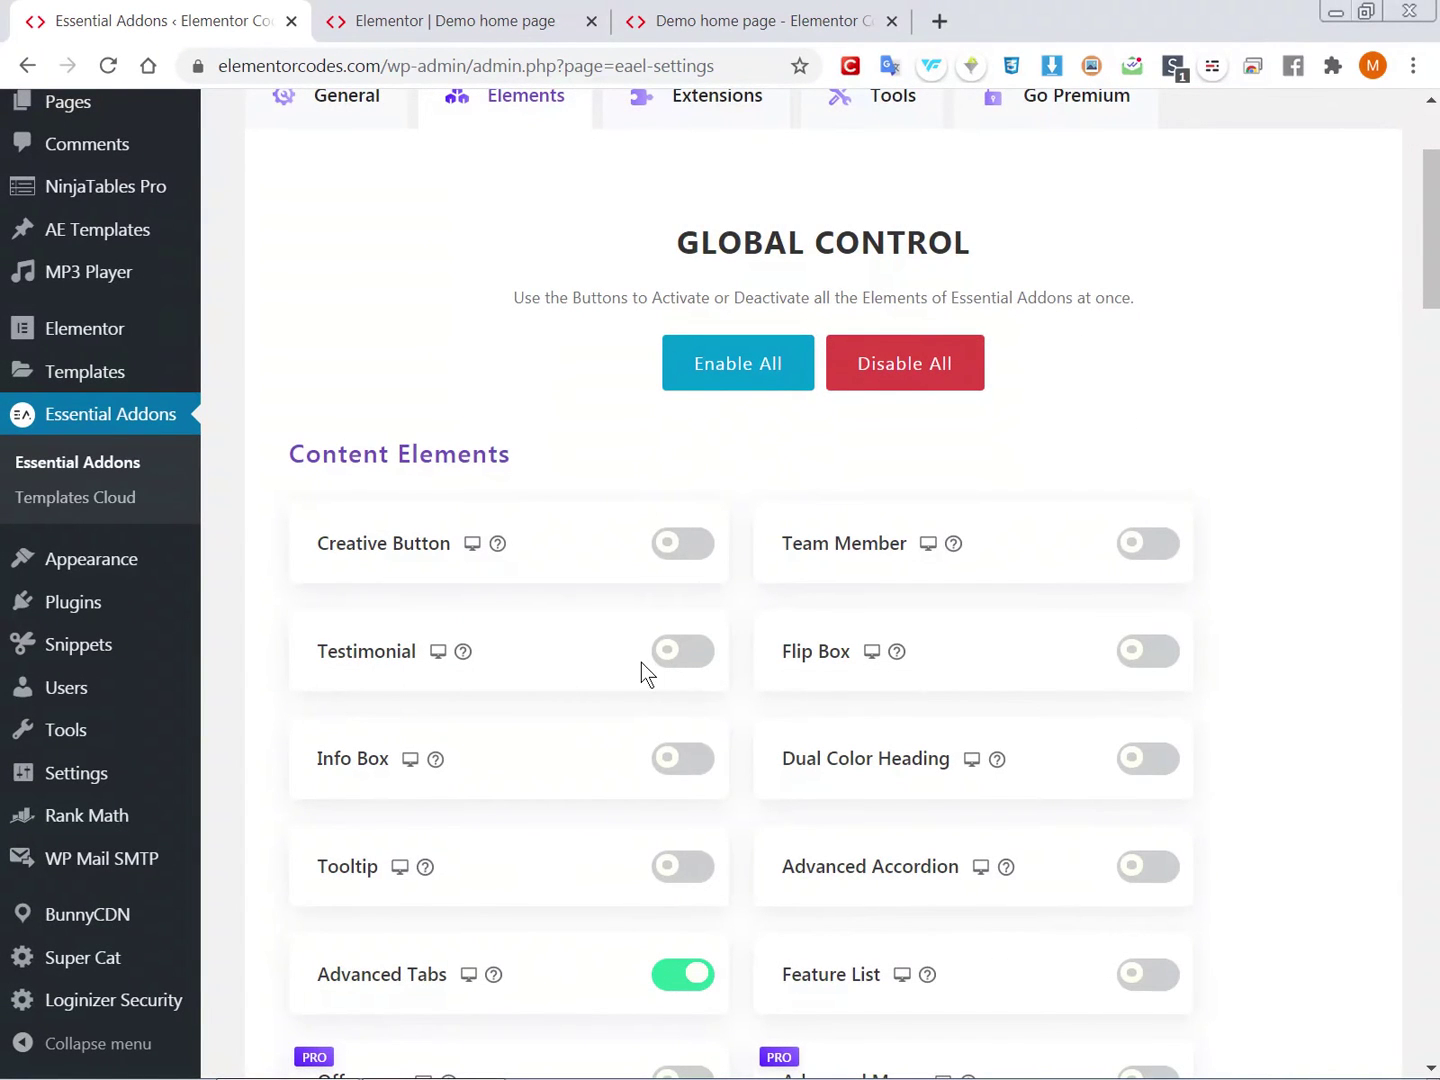
{"action": "scroll", "coordinate": [556, 602], "scroll_direction": "down", "scroll_amount": 3}
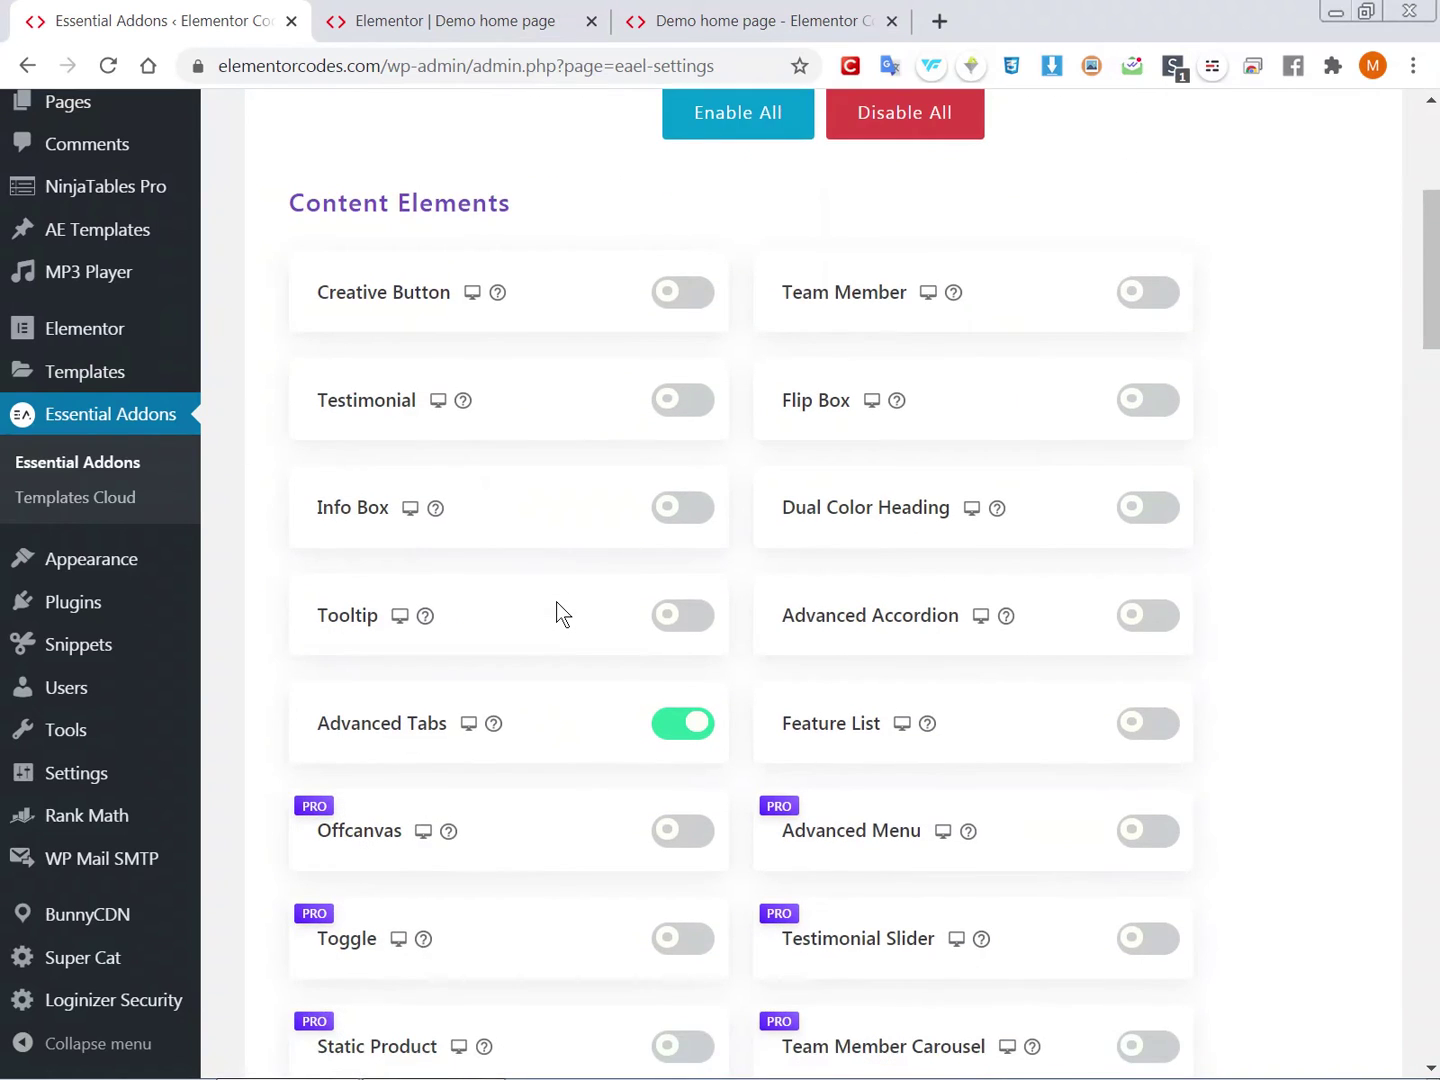
{"action": "scroll", "coordinate": [557, 603], "scroll_direction": "down", "scroll_amount": 1}
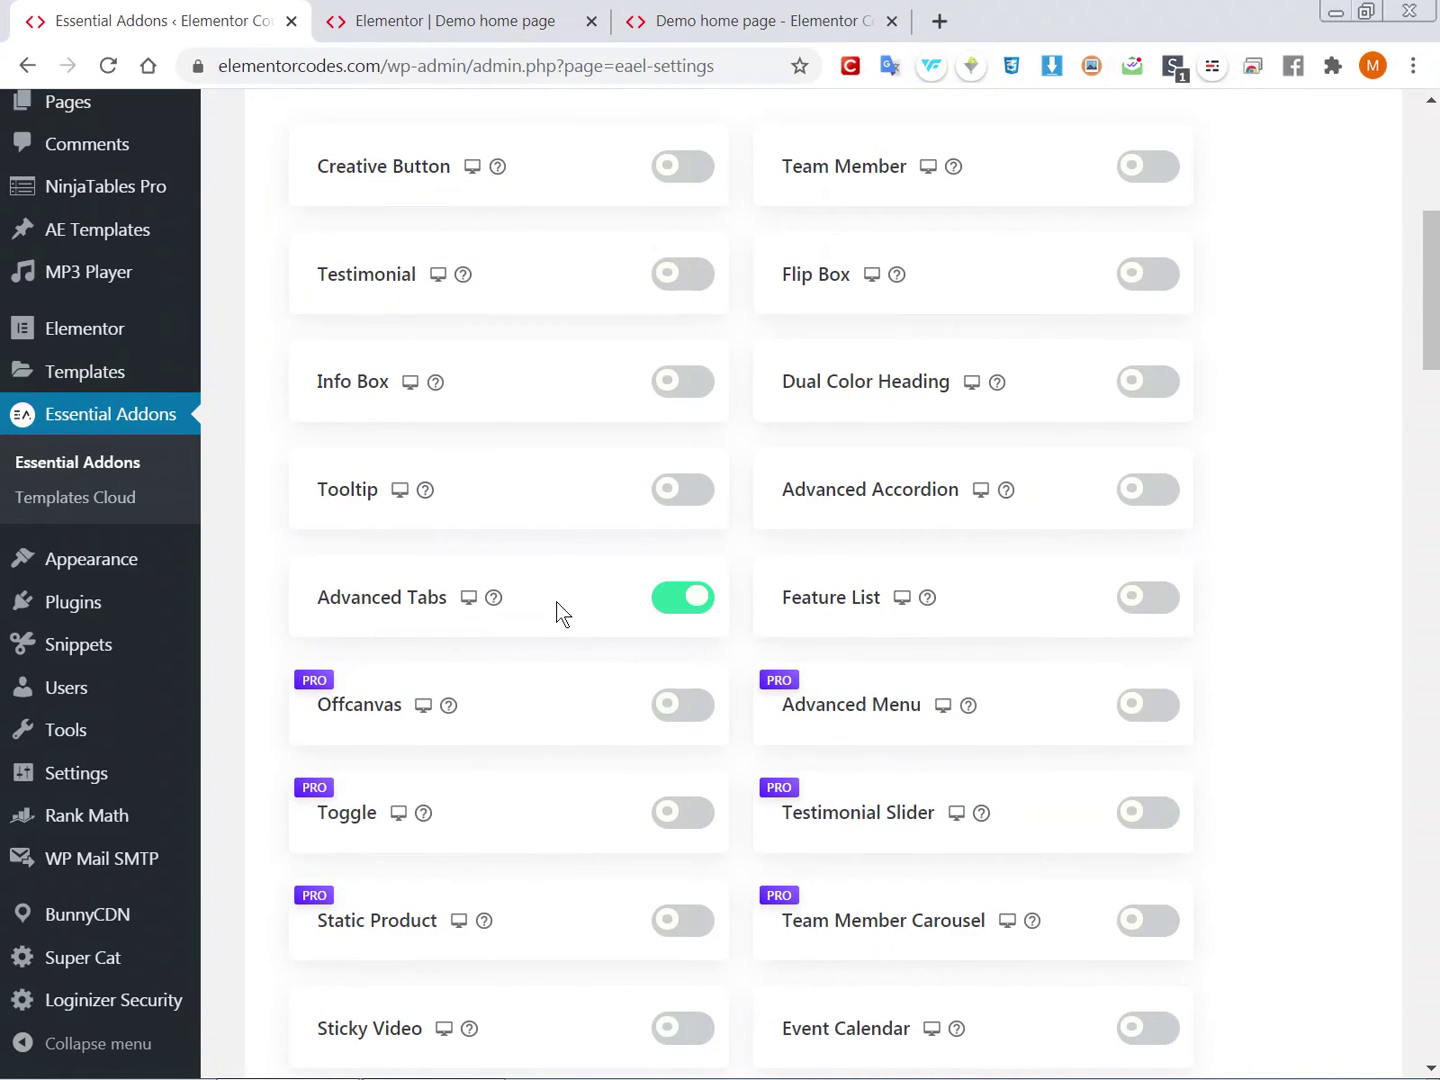
{"action": "scroll", "coordinate": [556, 607], "scroll_direction": "up", "scroll_amount": 1}
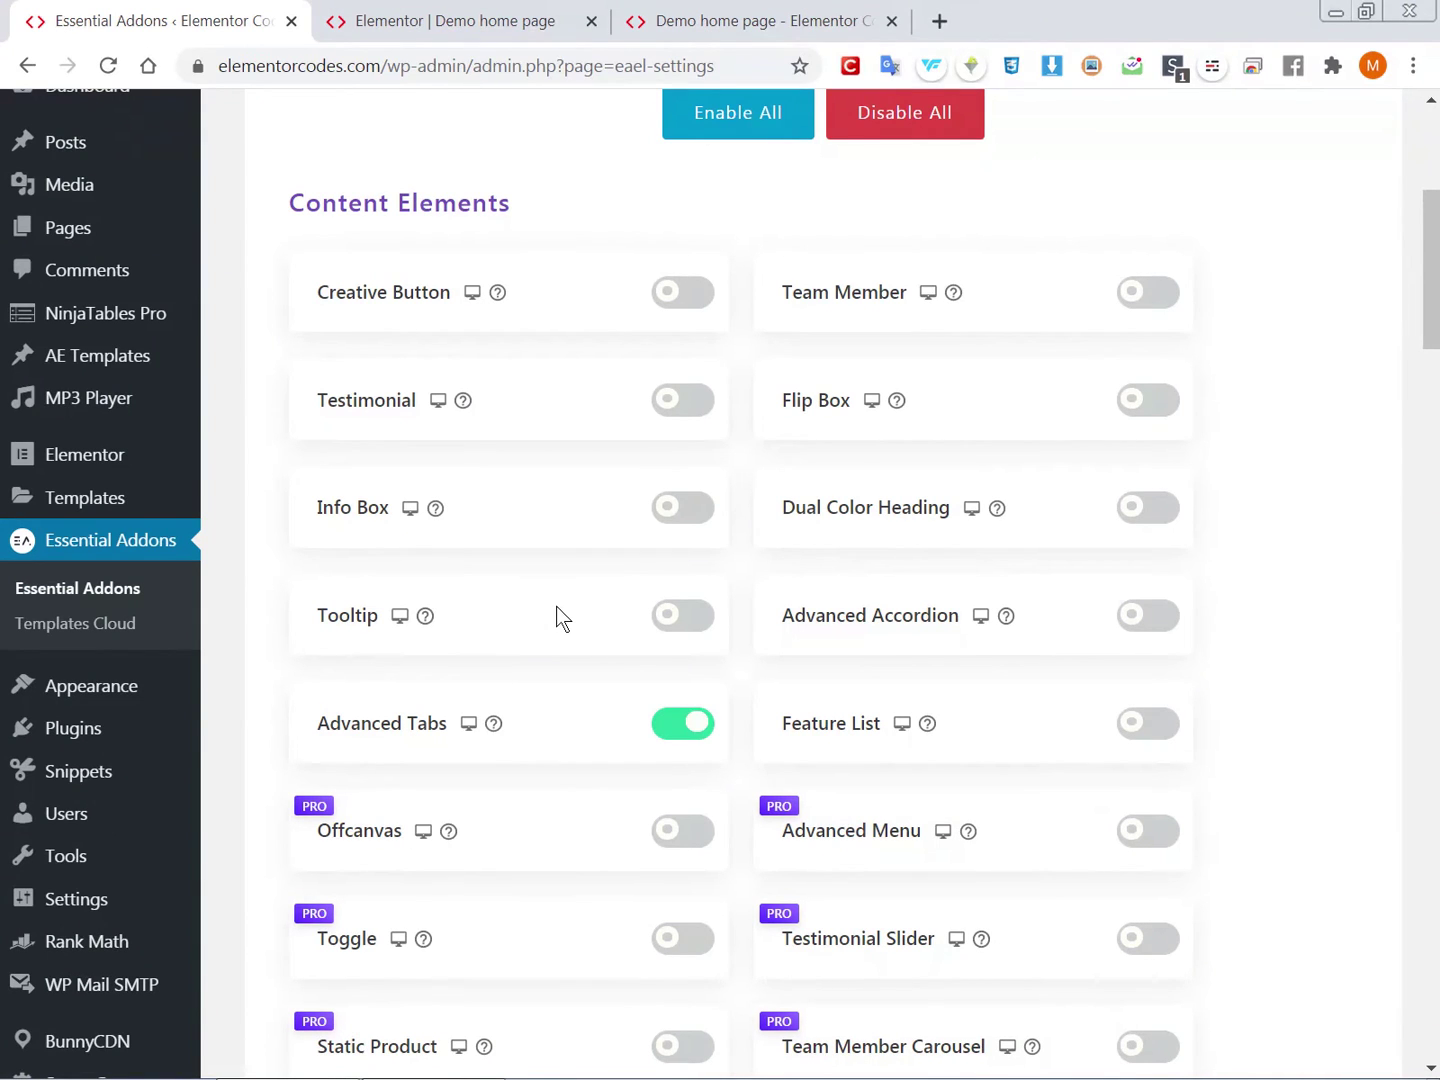
{"action": "scroll", "coordinate": [534, 619], "scroll_direction": "down", "scroll_amount": 1}
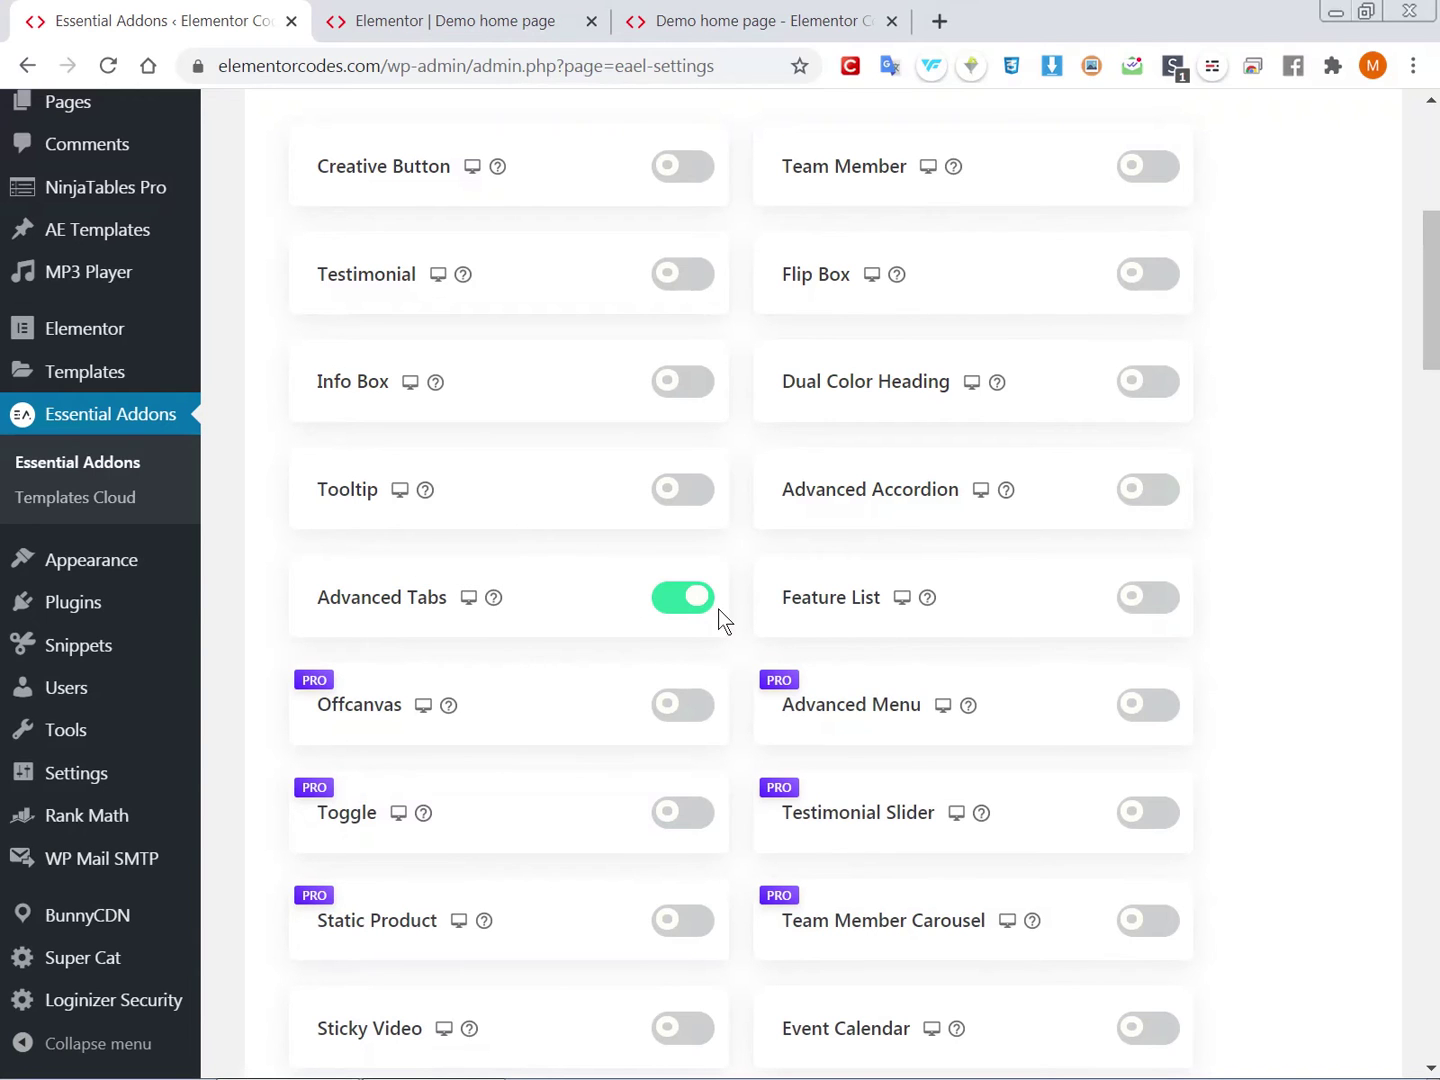
On the demo page, filter DevTools Network for Essential Addons and reload, showing 1.4 kB CSS and 2.3 kB JS.
{"action": "left_click", "coordinate": [689, 18]}
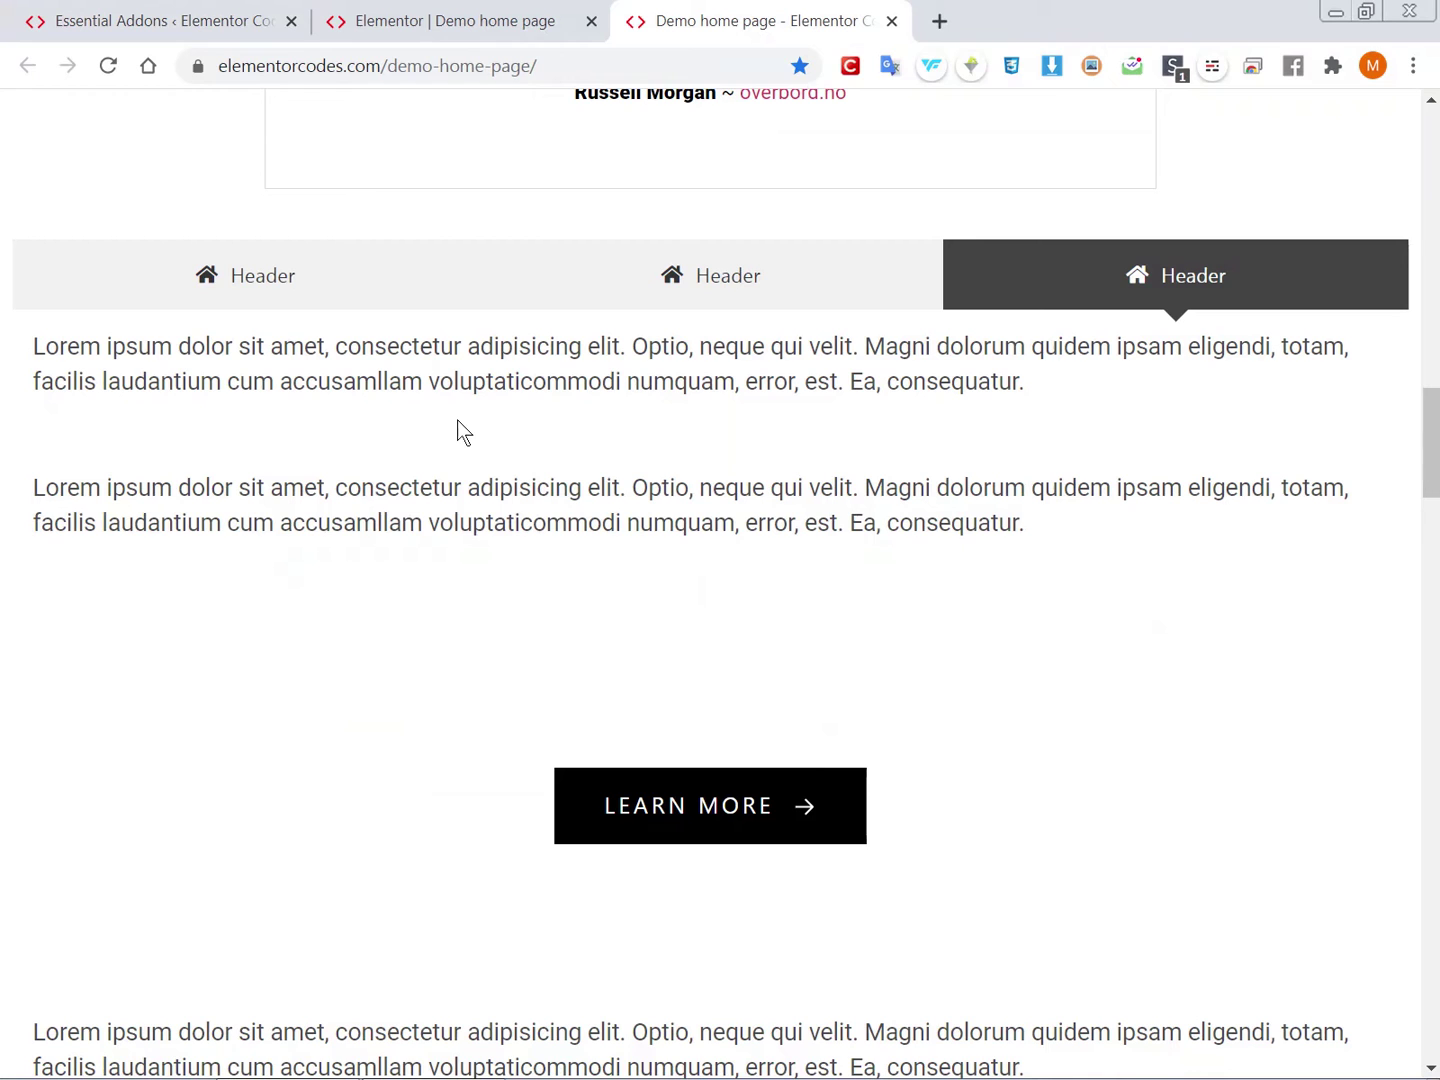
{"action": "key", "text": "F12"}
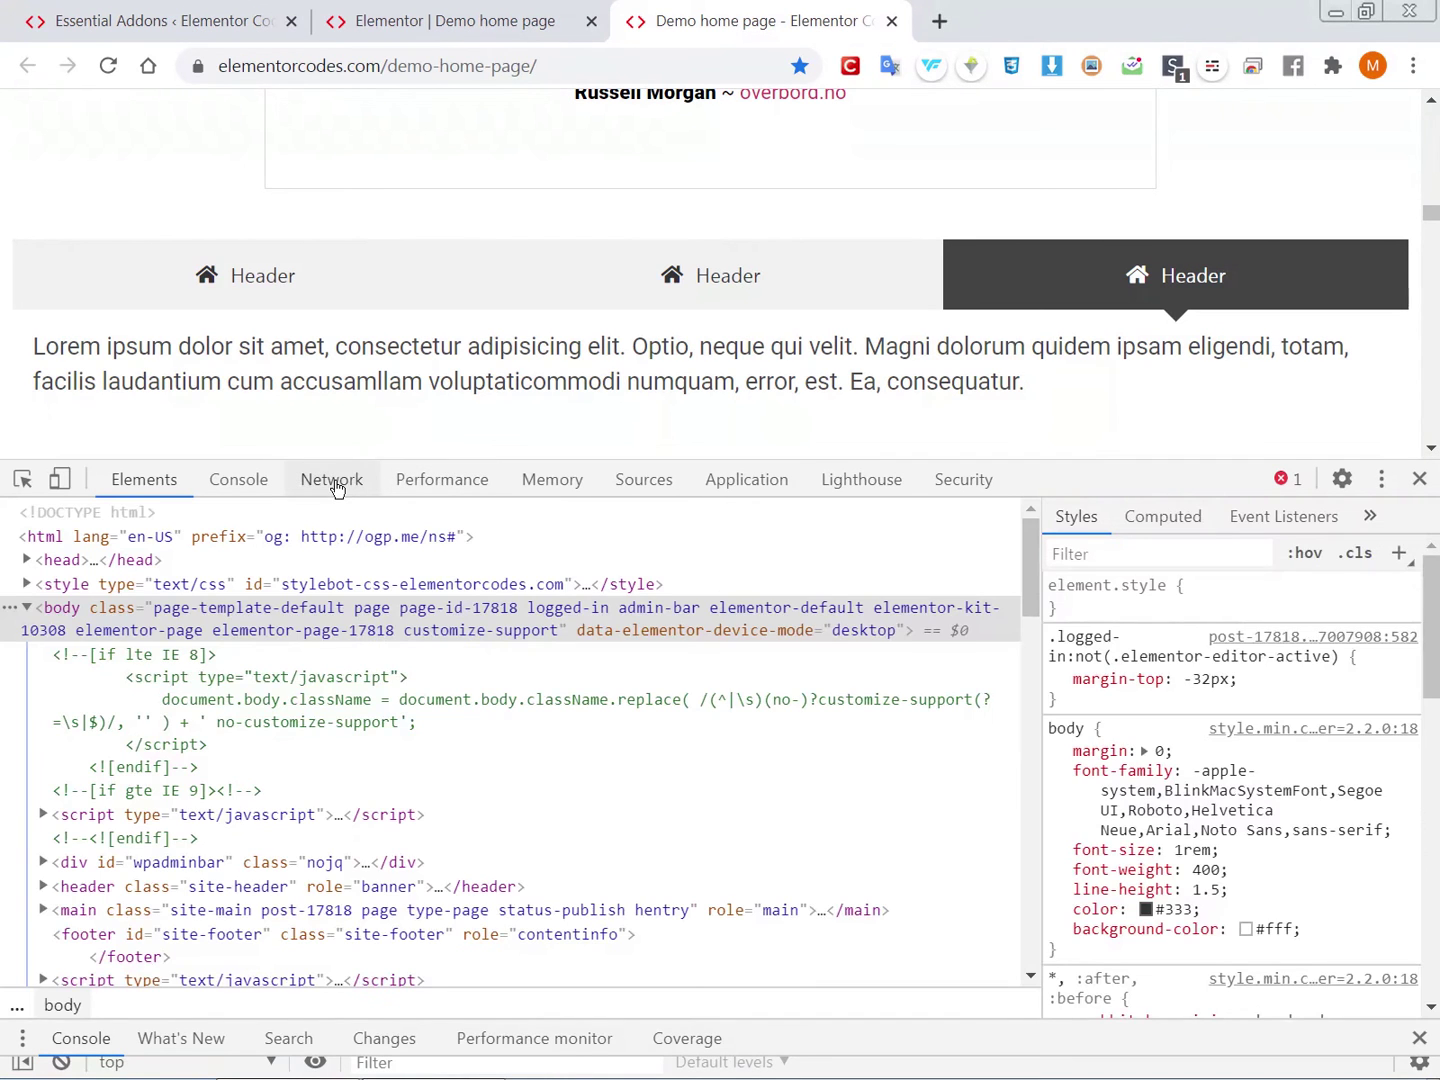
{"action": "left_click", "coordinate": [337, 483]}
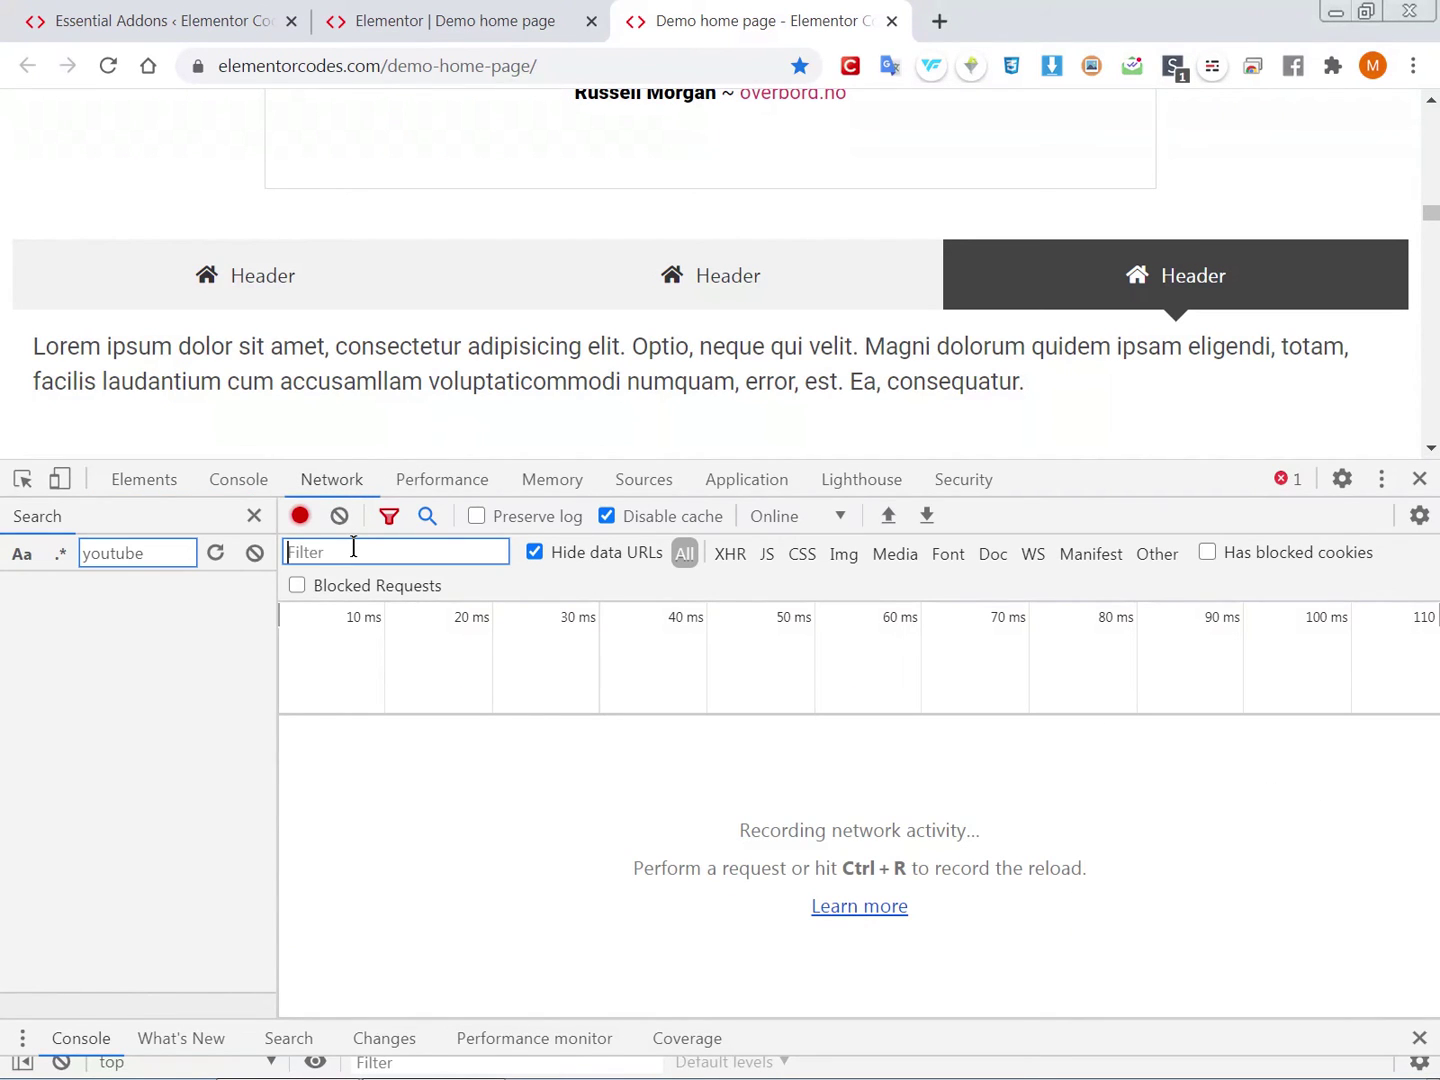
{"action": "type", "text": "essen"}
{"action": "key", "text": "ctrl+r"}
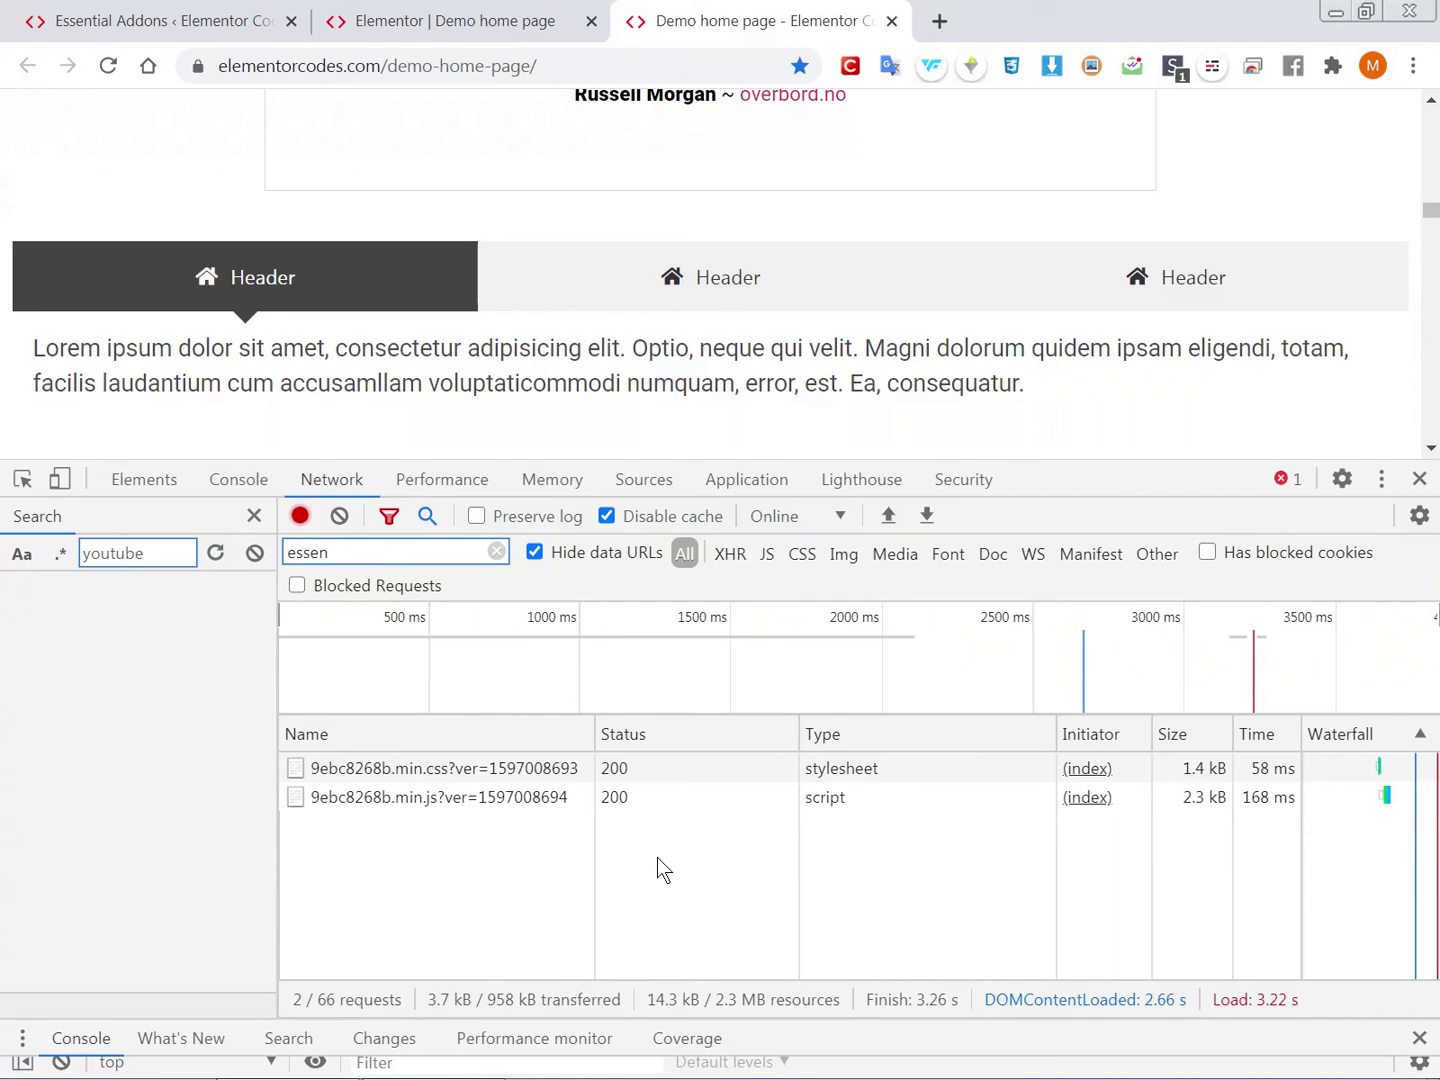
Filter the Network requests by 'elementor' to show 32 of 66 Elementor stylesheets and scripts.
{"action": "key", "text": "BackSpace"}
{"action": "key", "text": "BackSpace"}
{"action": "key", "text": "BackSpace"}
{"action": "key", "text": "BackSpace"}
{"action": "key", "text": "BackSpace"}
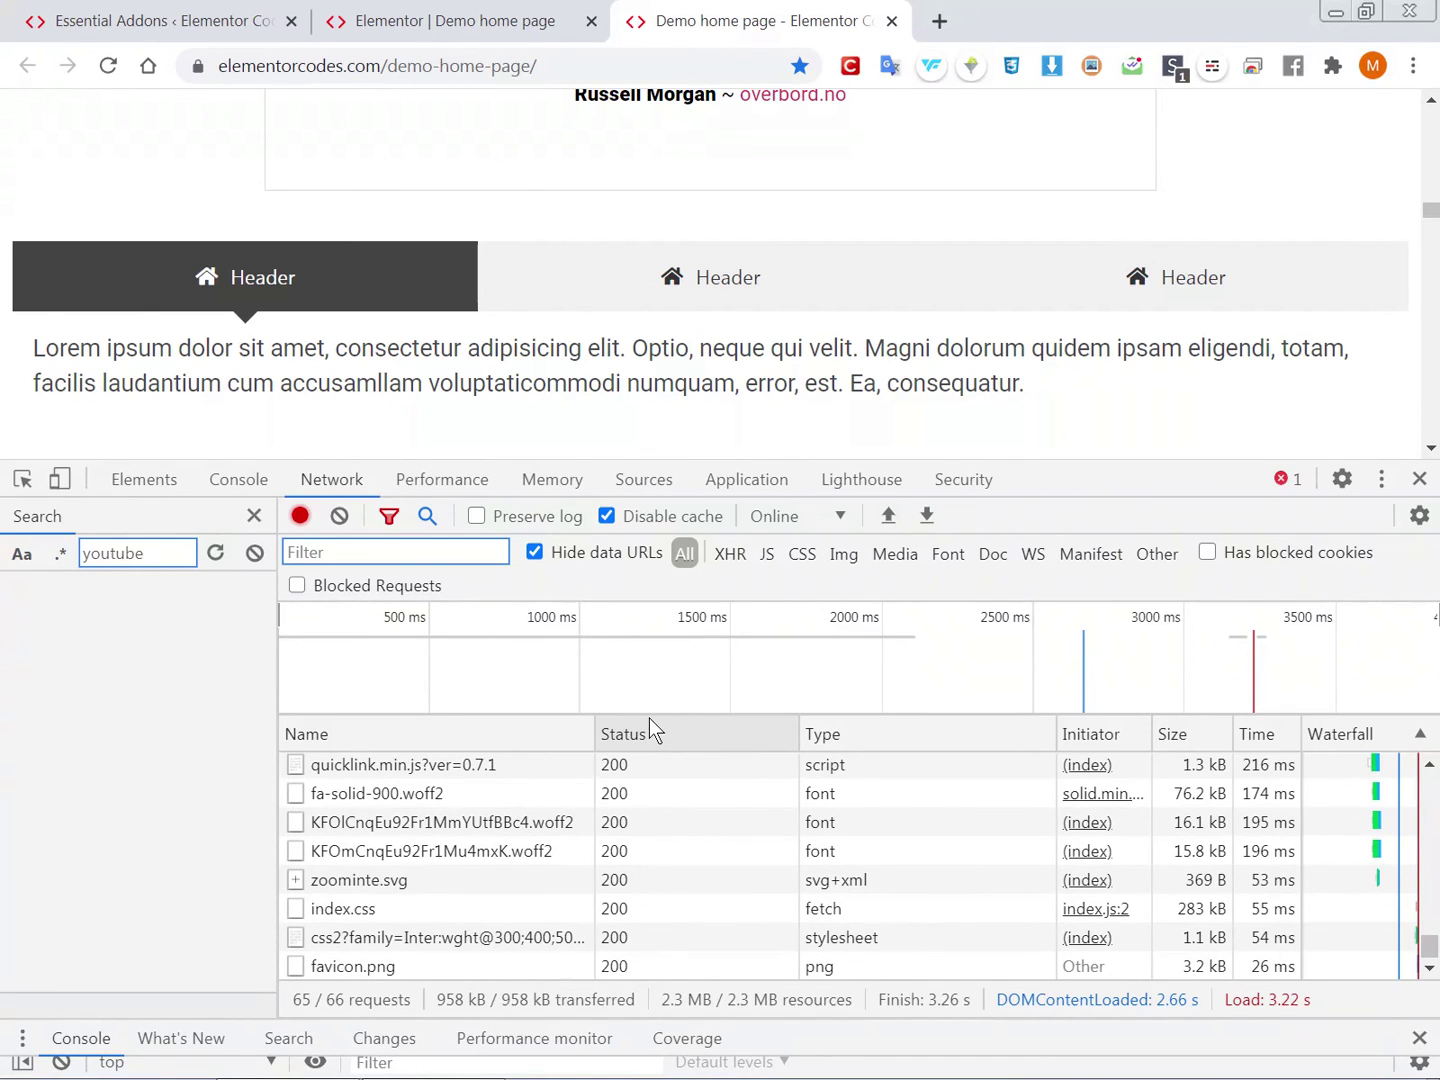
{"action": "scroll", "coordinate": [476, 823], "scroll_direction": "up", "scroll_amount": 3}
{"action": "scroll", "coordinate": [476, 823], "scroll_direction": "up", "scroll_amount": 3}
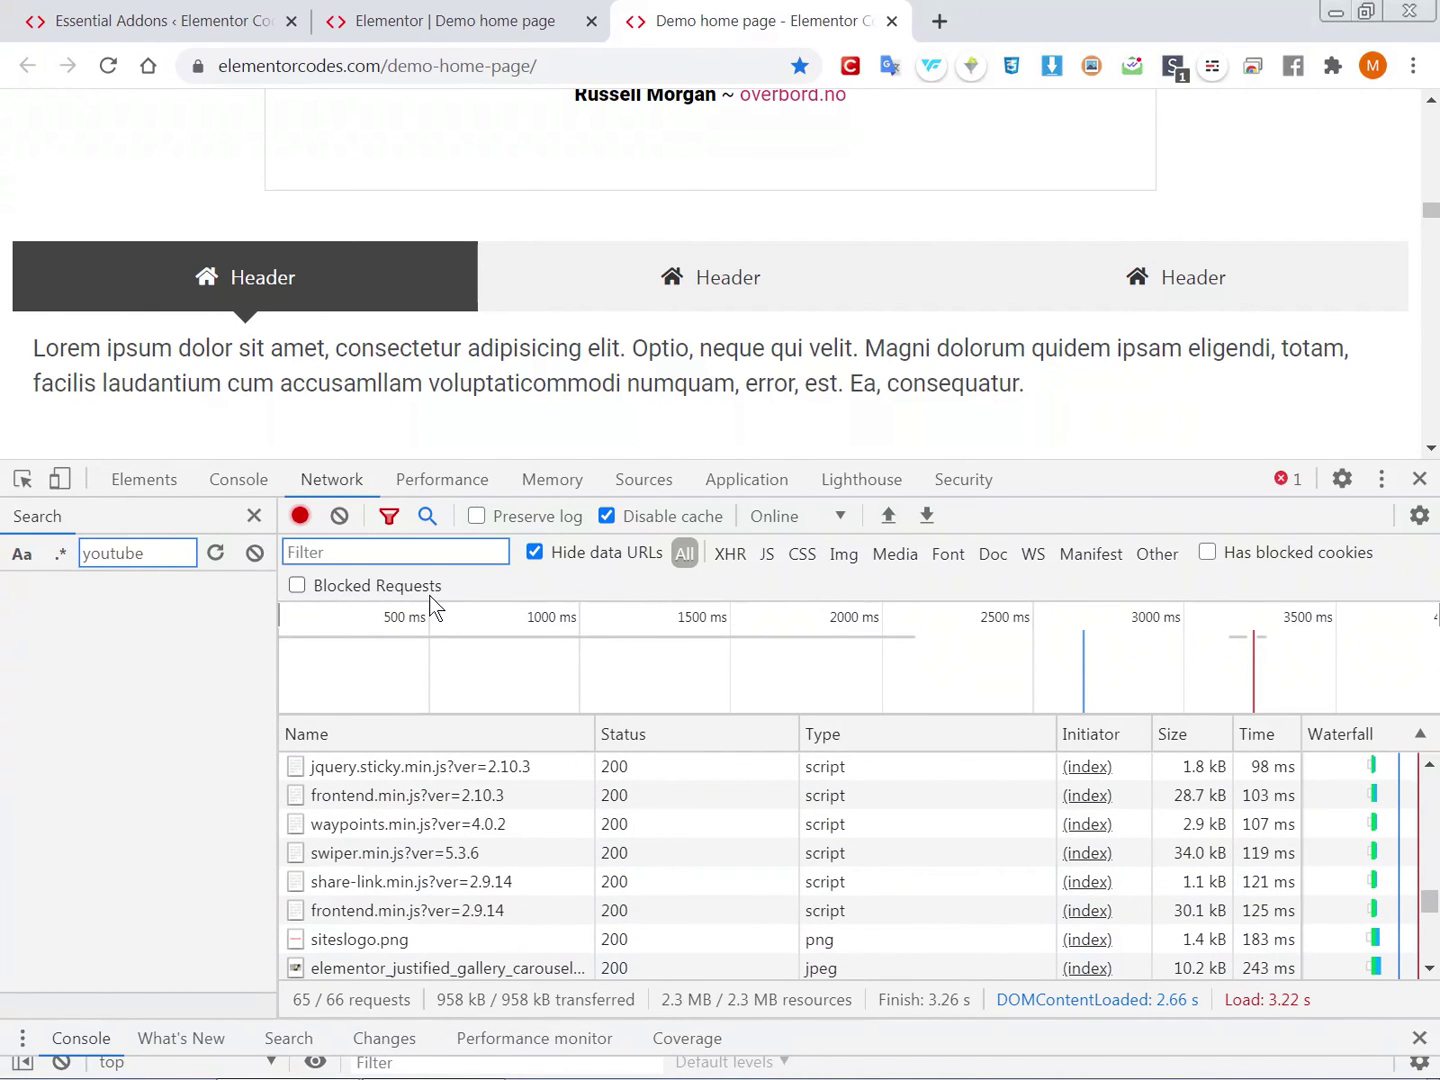
{"action": "type", "text": "elementor"}
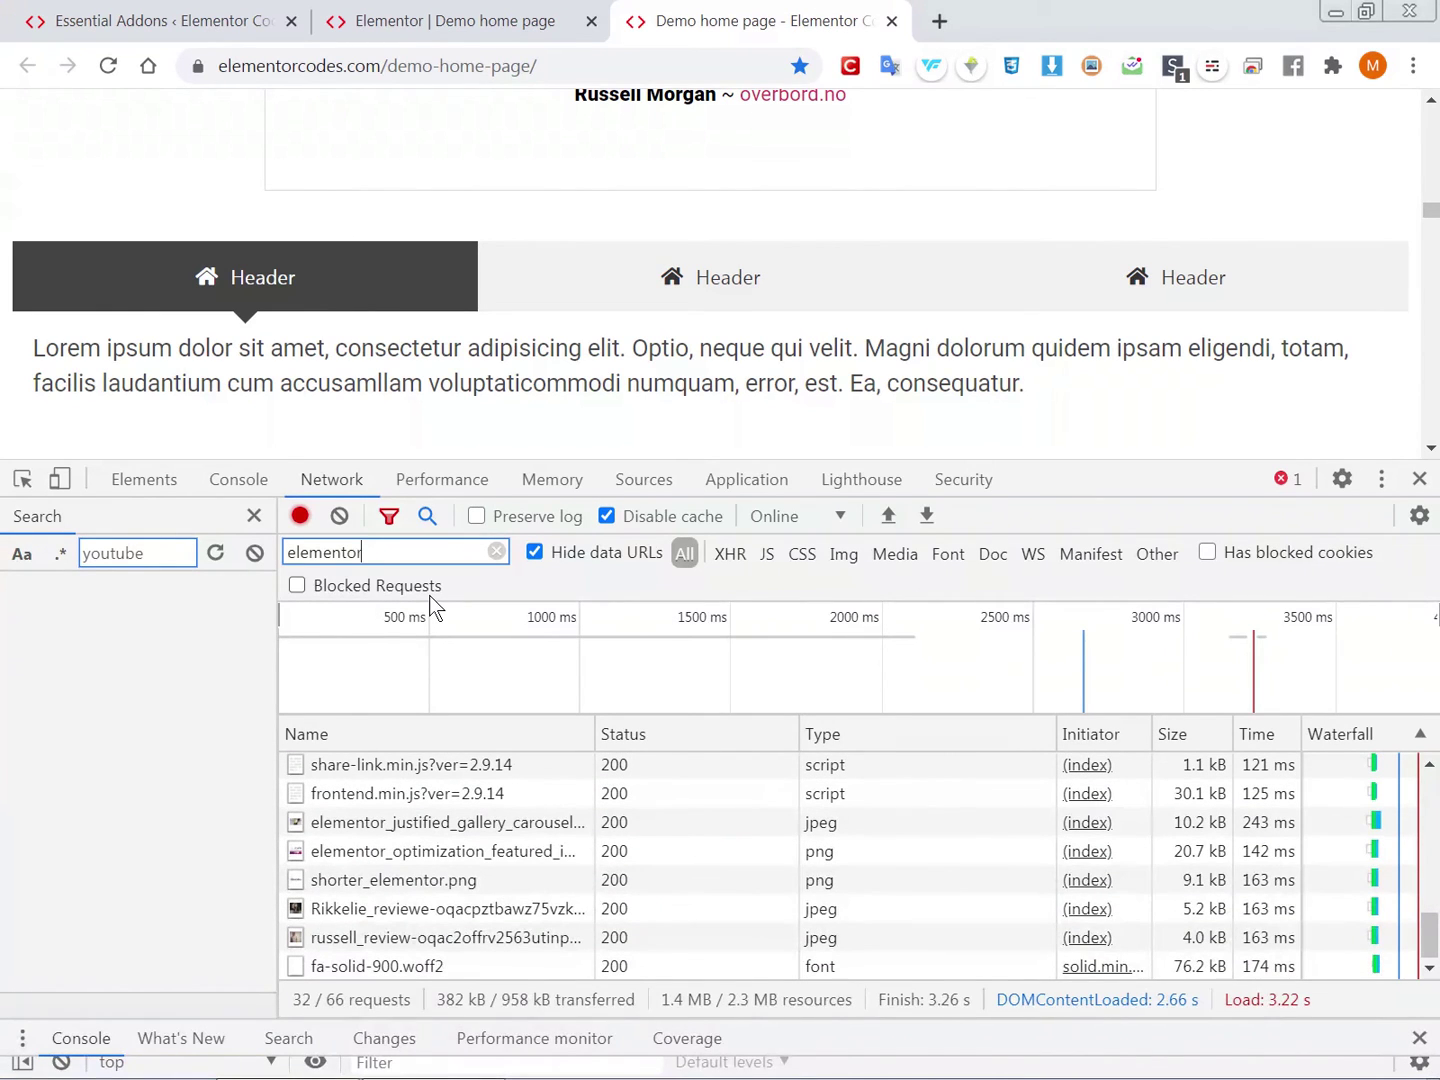
{"action": "scroll", "coordinate": [555, 894], "scroll_direction": "up", "scroll_amount": 3}
{"action": "scroll", "coordinate": [555, 893], "scroll_direction": "up", "scroll_amount": 2}
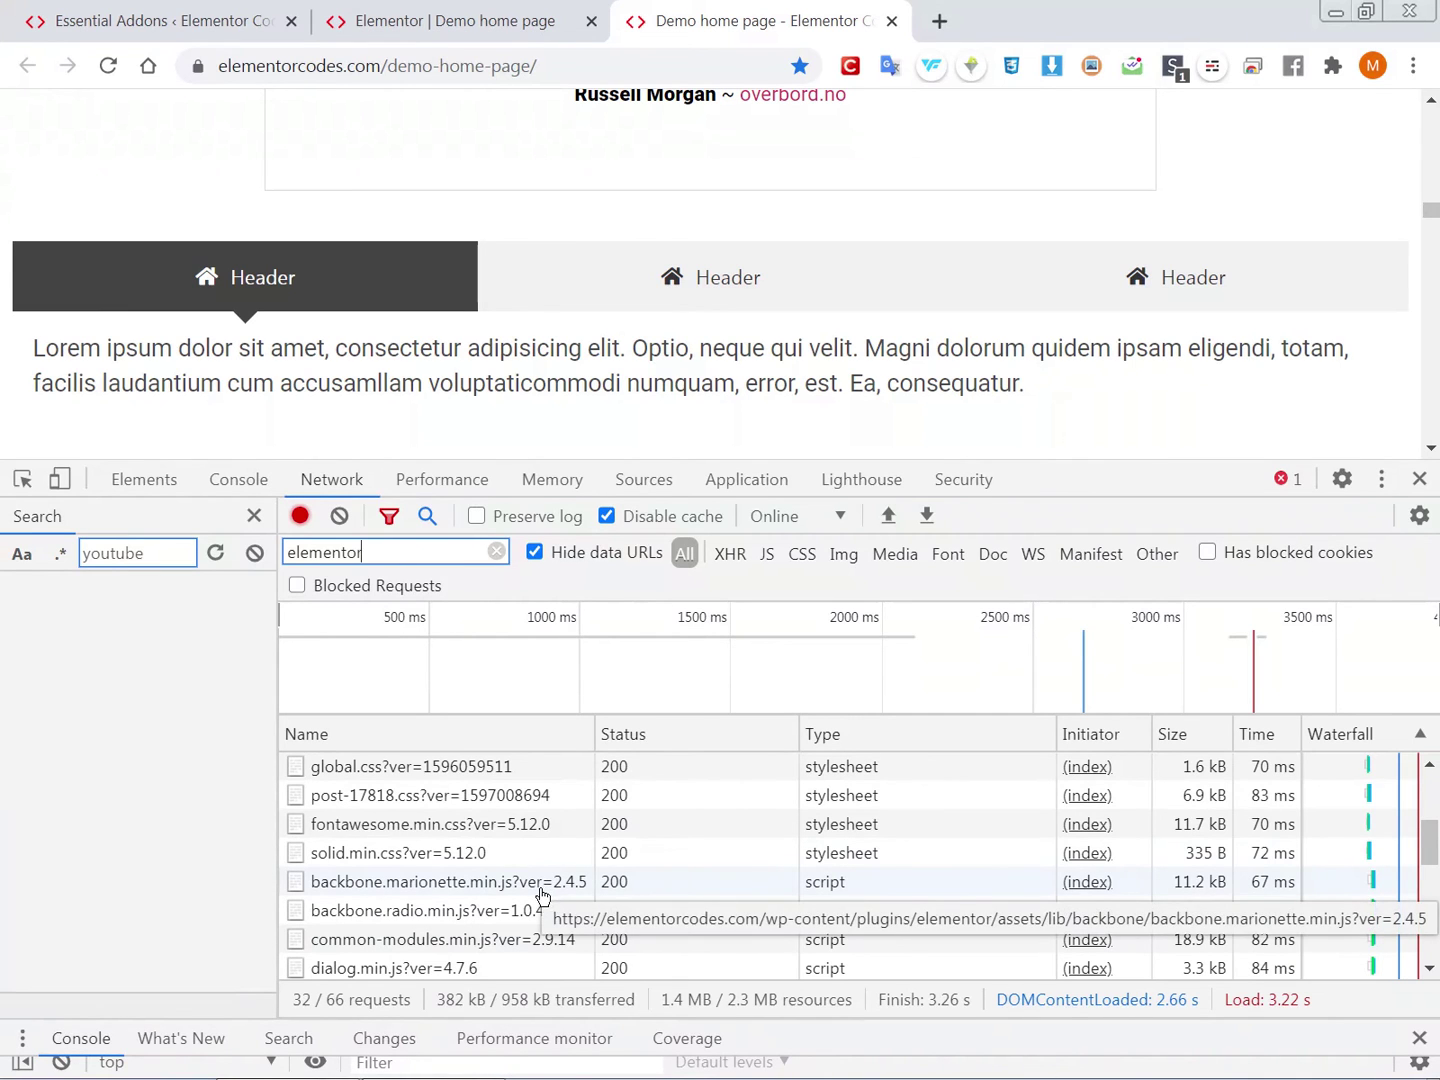
{"action": "scroll", "coordinate": [546, 893], "scroll_direction": "up", "scroll_amount": 3}
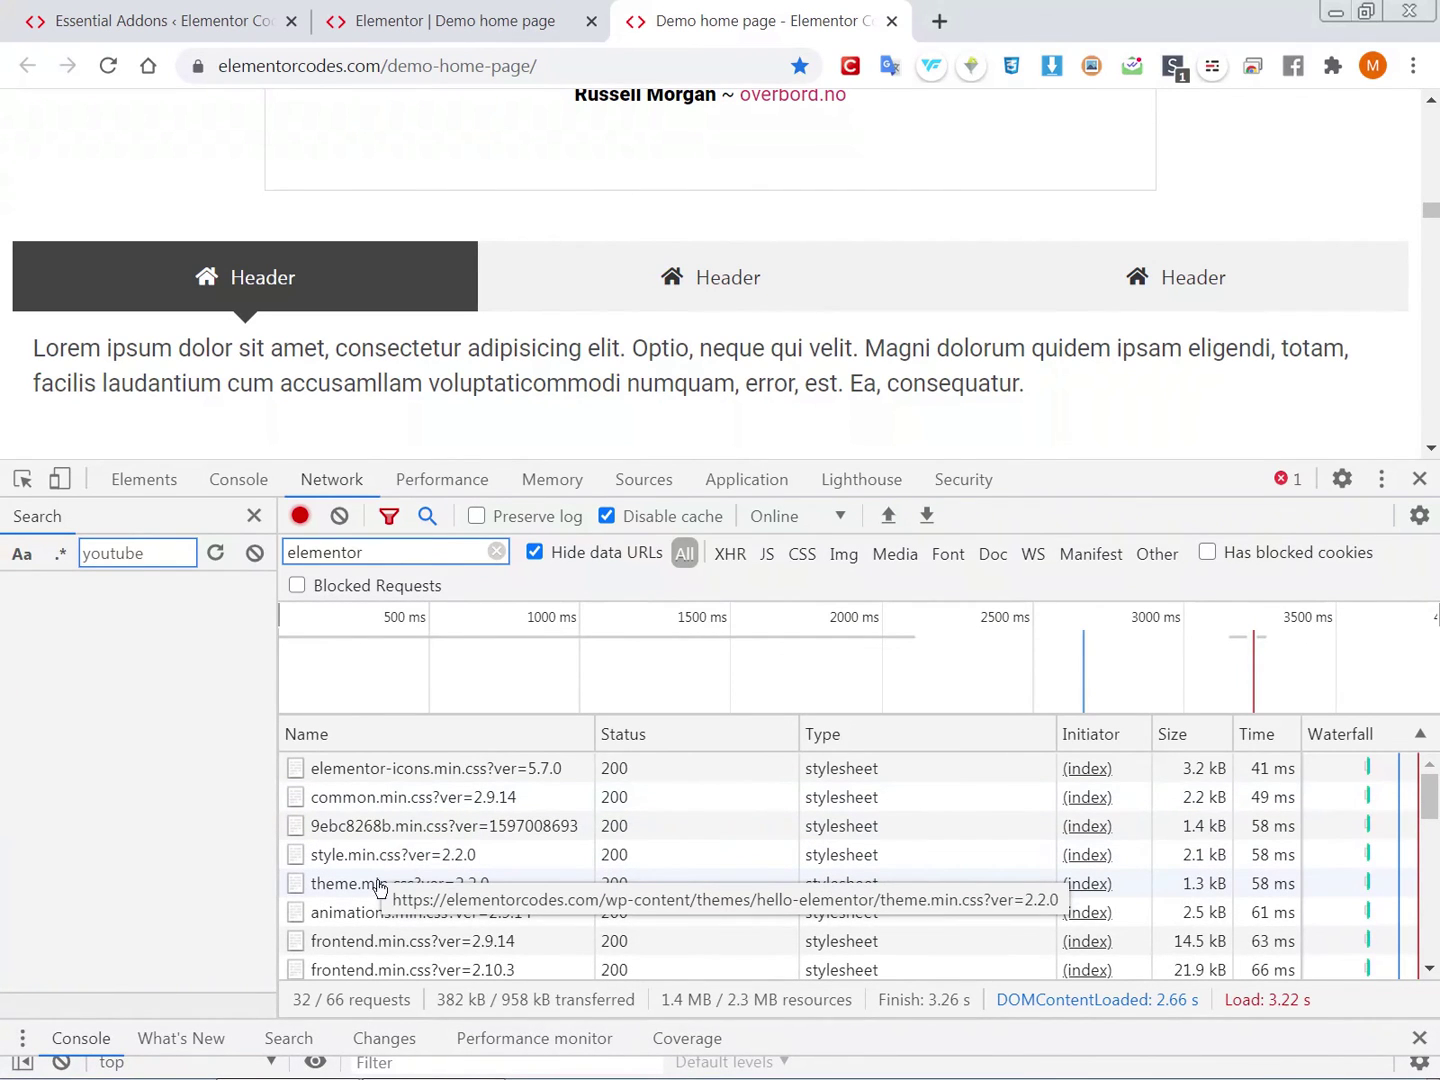
{"action": "scroll", "coordinate": [419, 955], "scroll_direction": "down", "scroll_amount": 3}
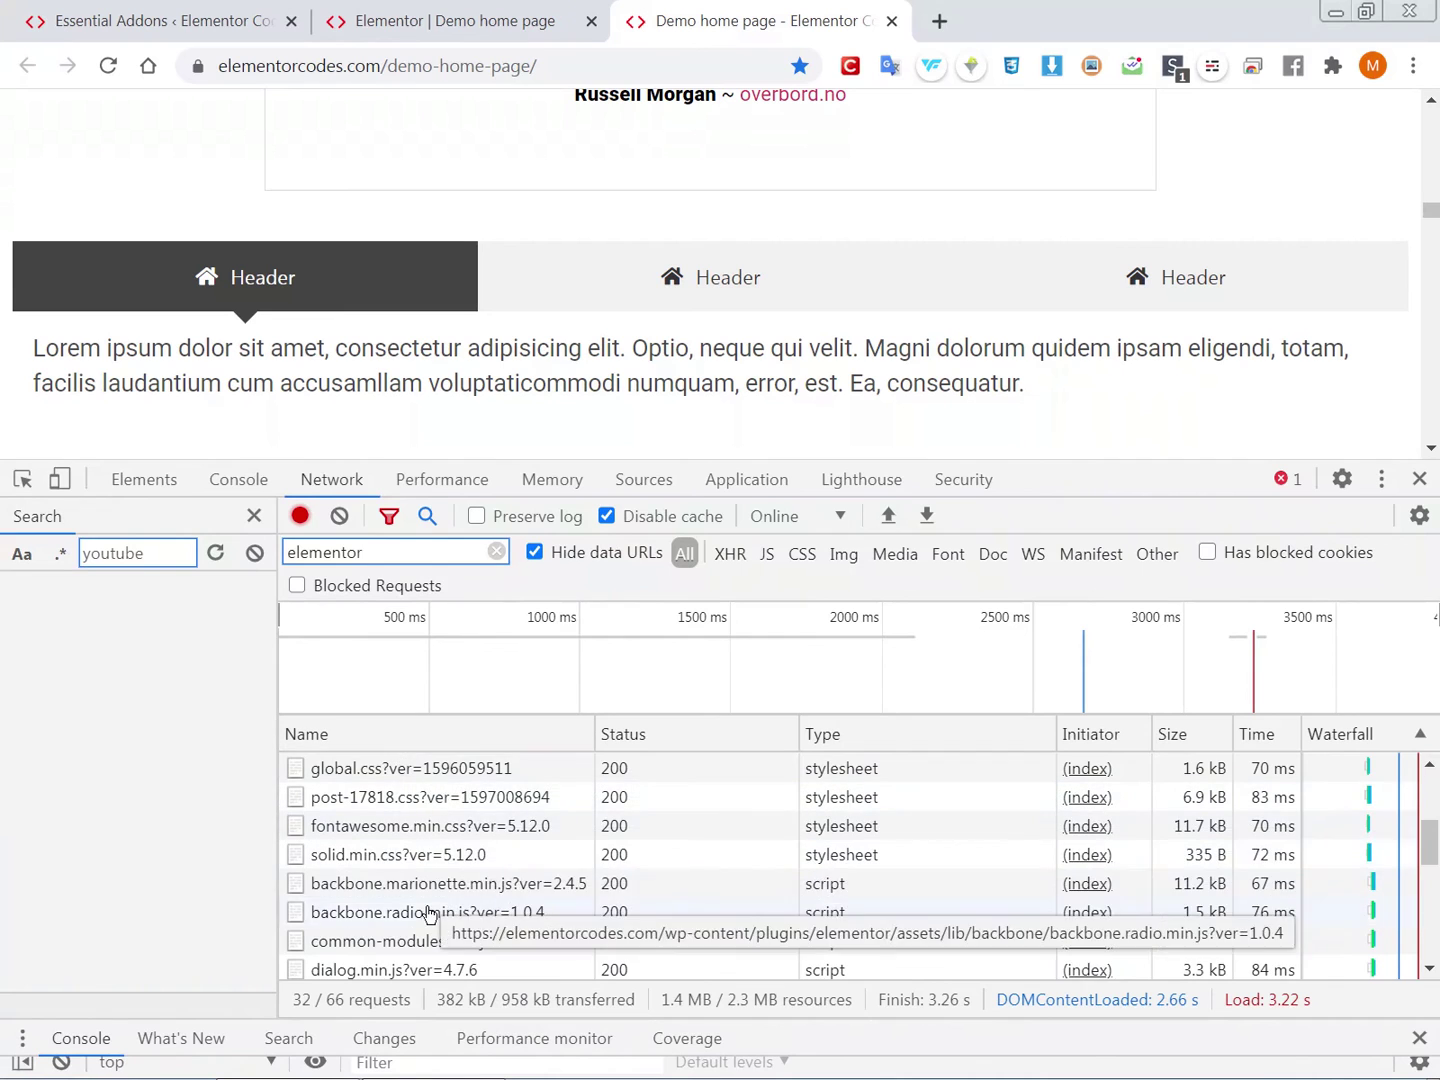
{"action": "scroll", "coordinate": [430, 915], "scroll_direction": "up", "scroll_amount": 5}
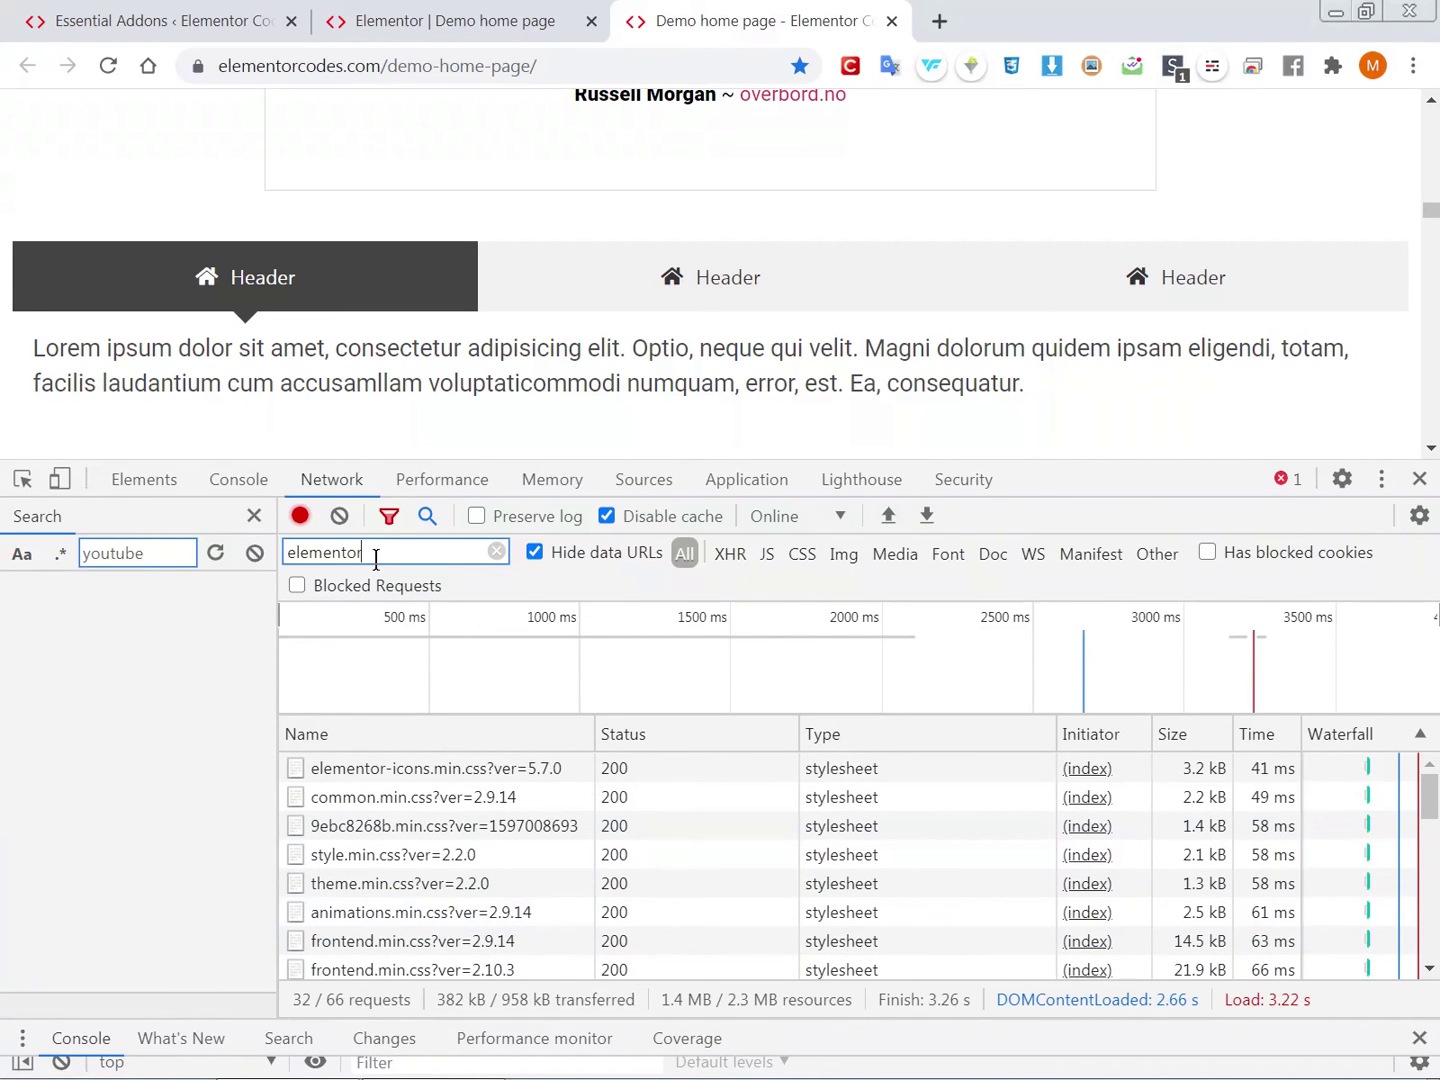
Check the Network requests filtered by 'front', then clear the filter to list all requests.
{"action": "double_click", "coordinate": [375, 560]}
{"action": "type", "text": "front"}
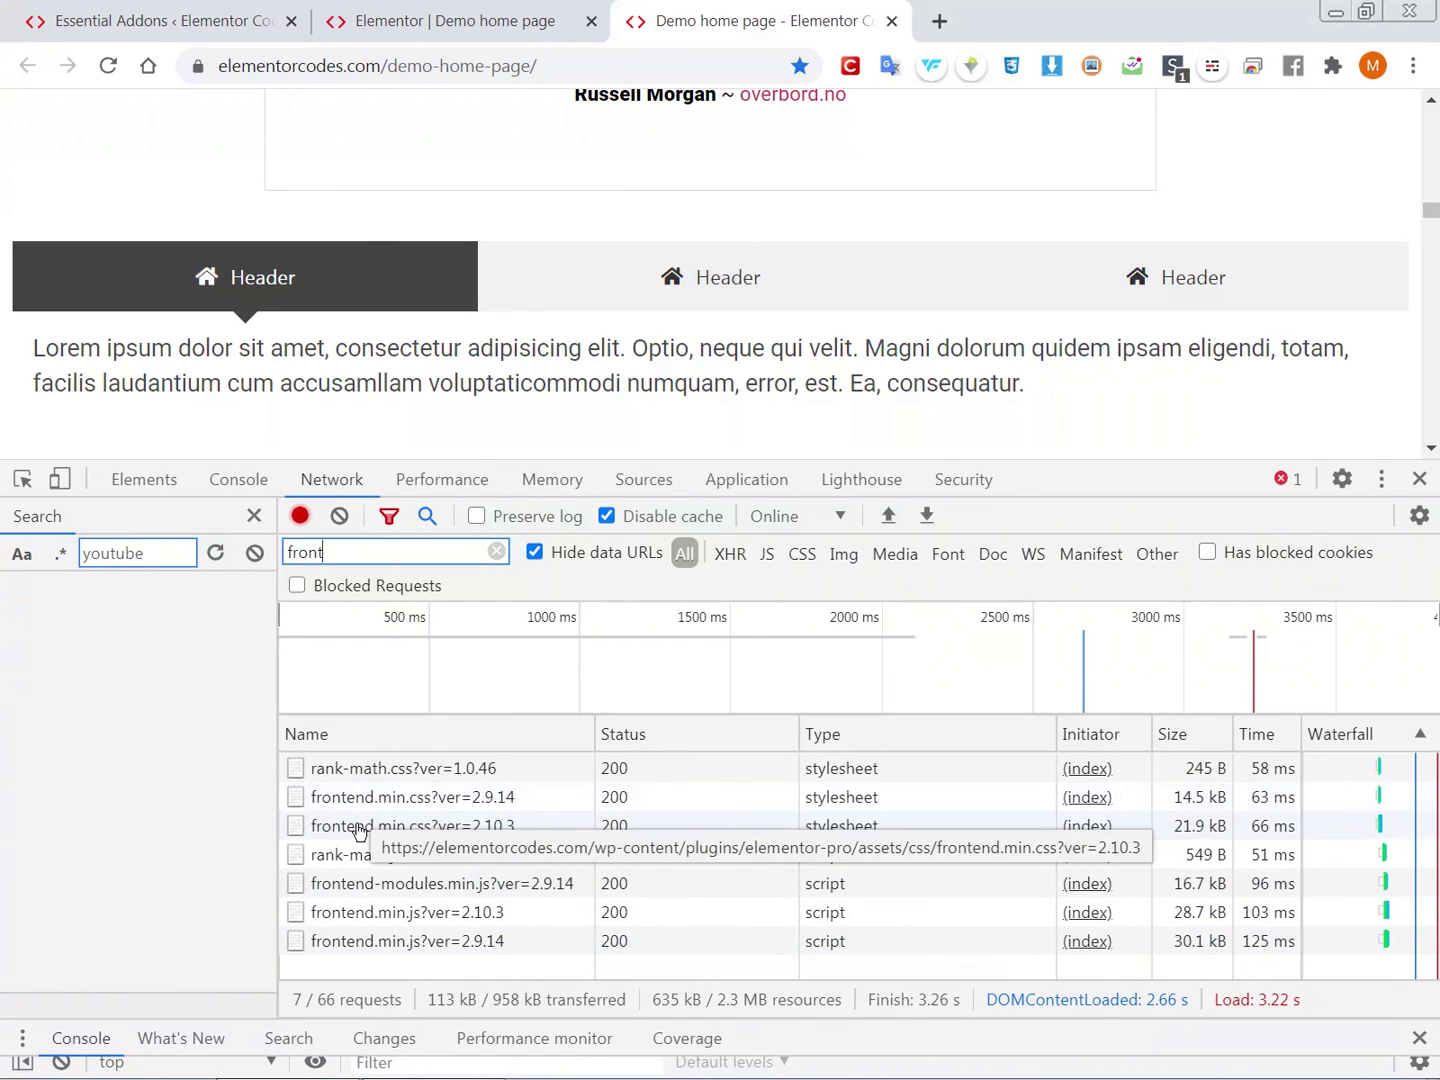
{"action": "double_click", "coordinate": [363, 548]}
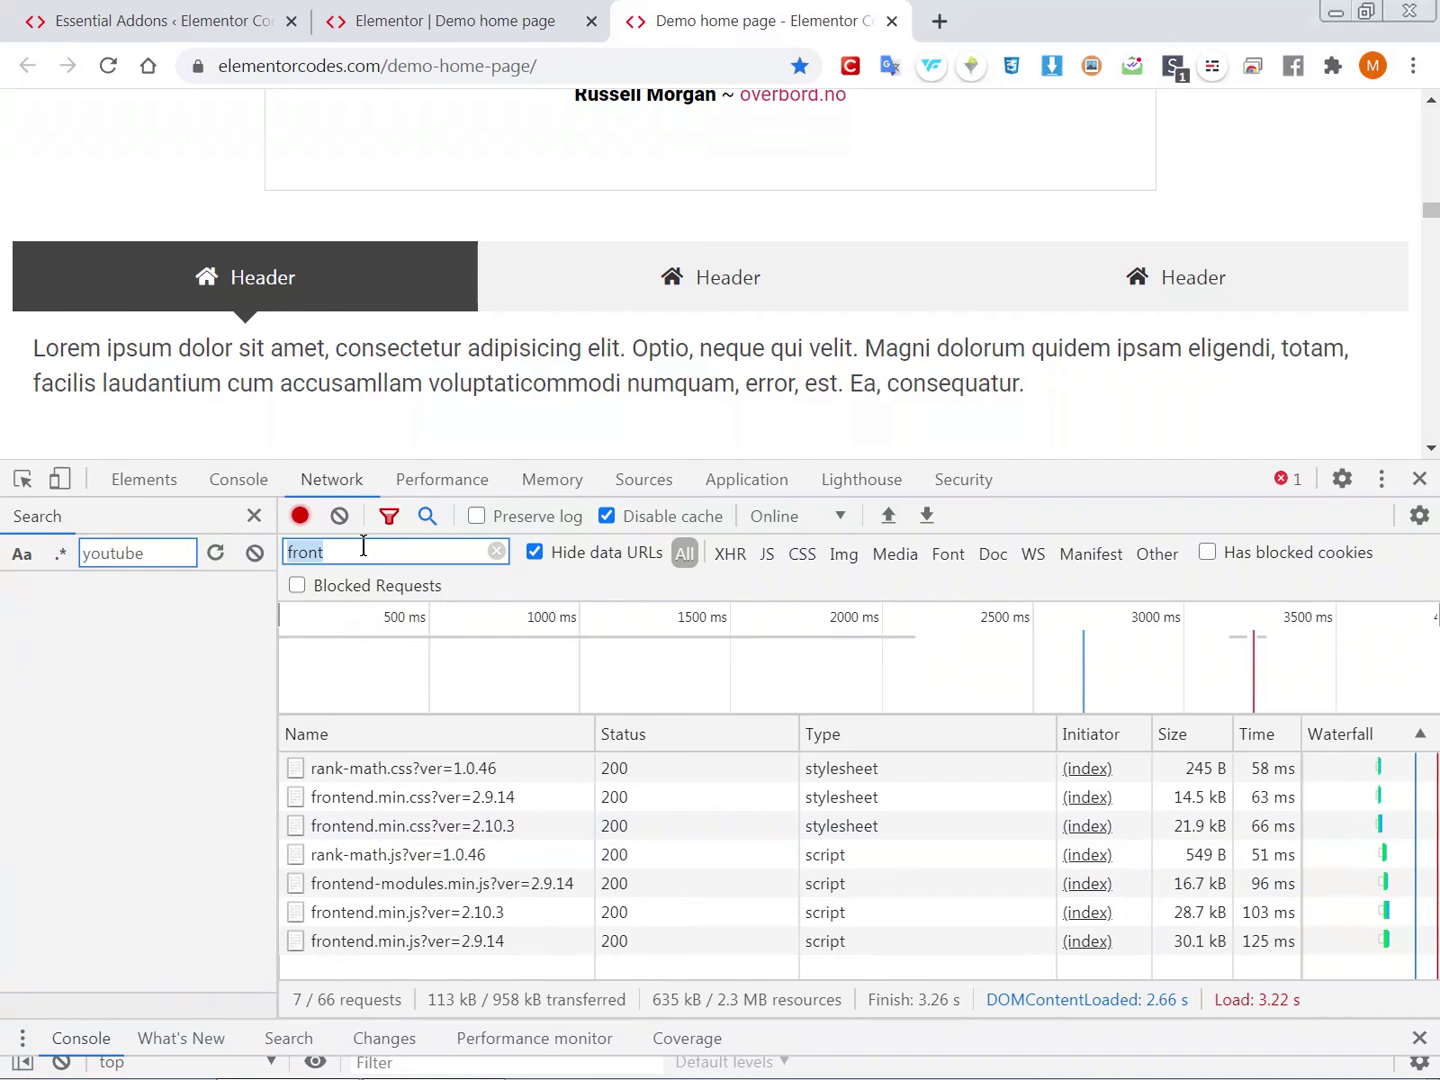
{"action": "key", "text": "BackSpace"}
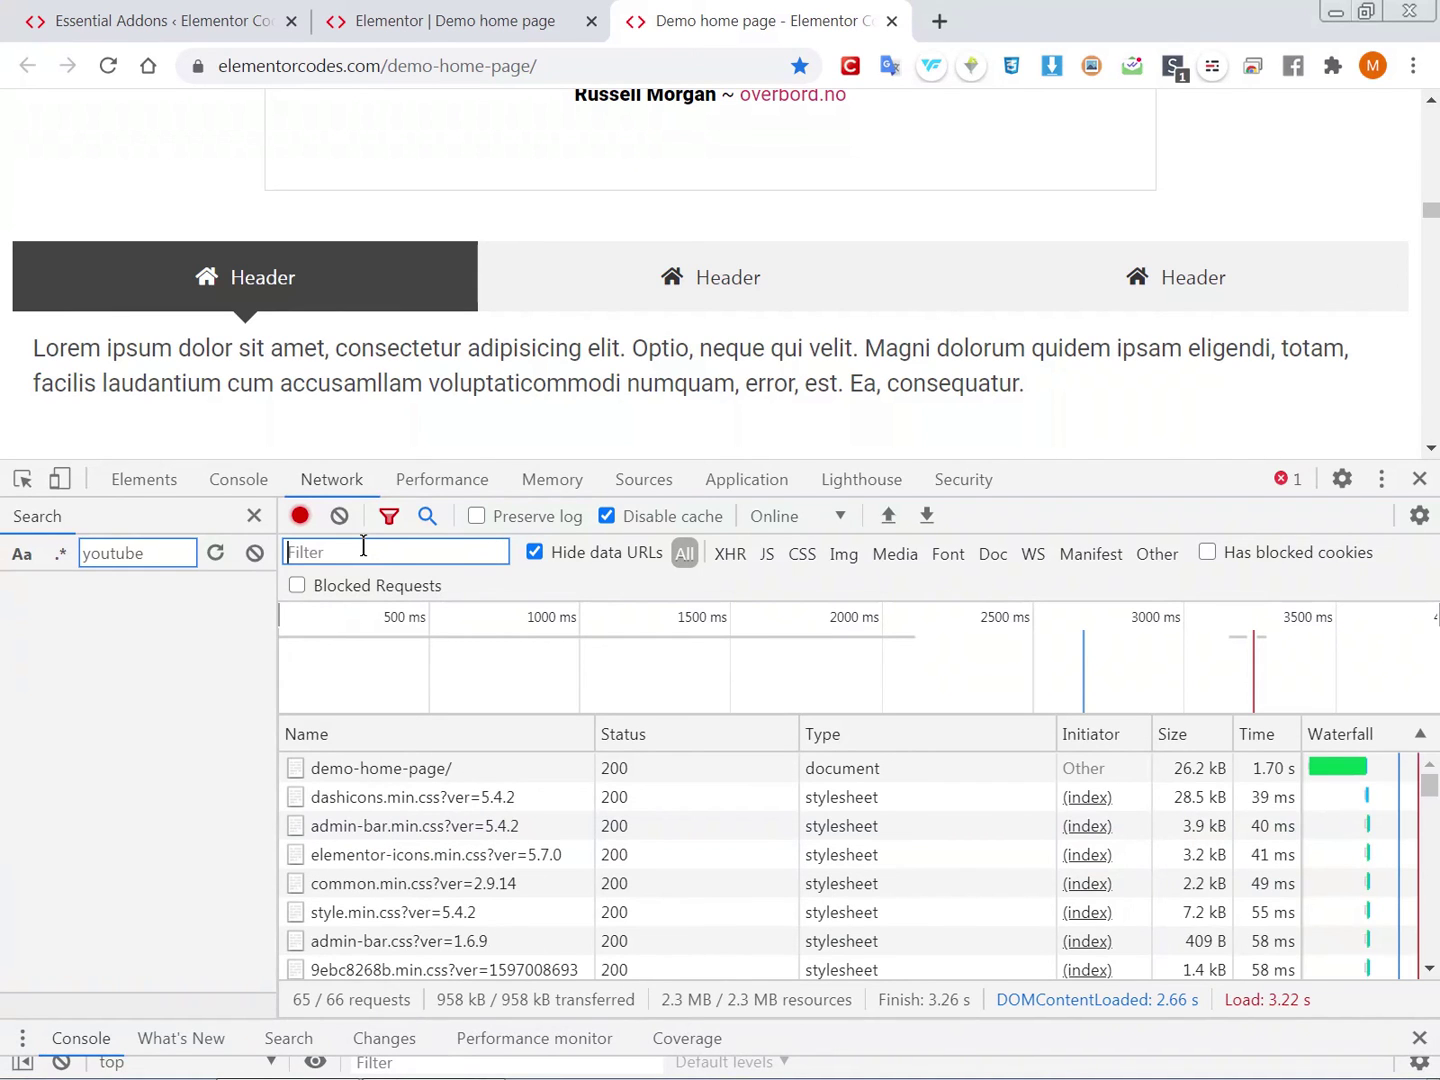